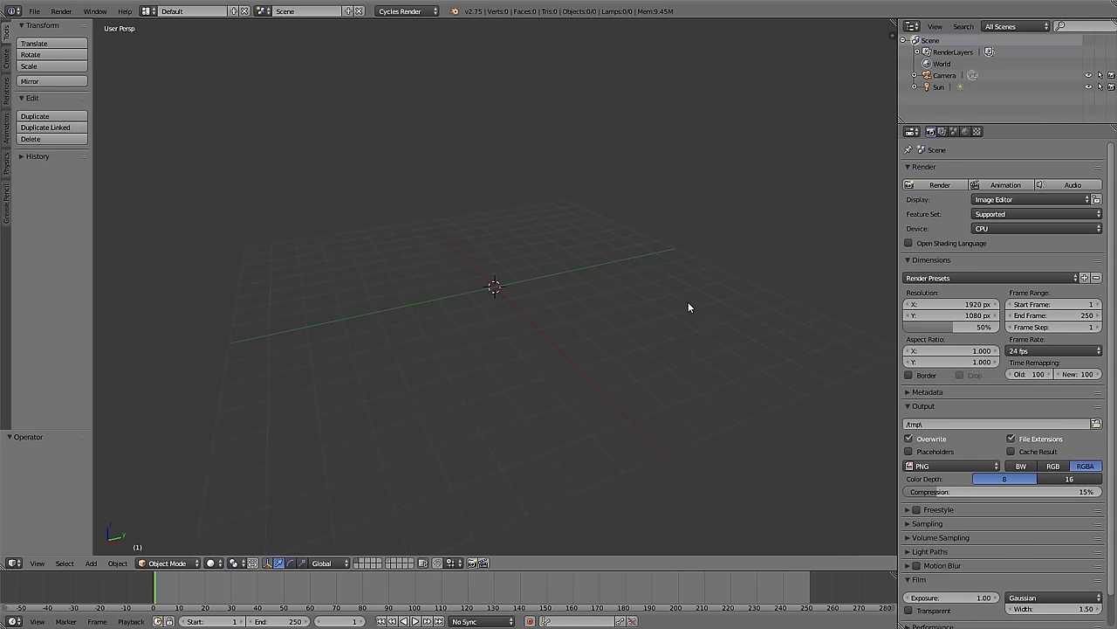
Step: Find the Sapling curve add-on in the user preferences by searching for "sapli"
key(ctrl+alt+u)
drag(721, 169, 506, 158)
click(336, 196)
text(sapli)
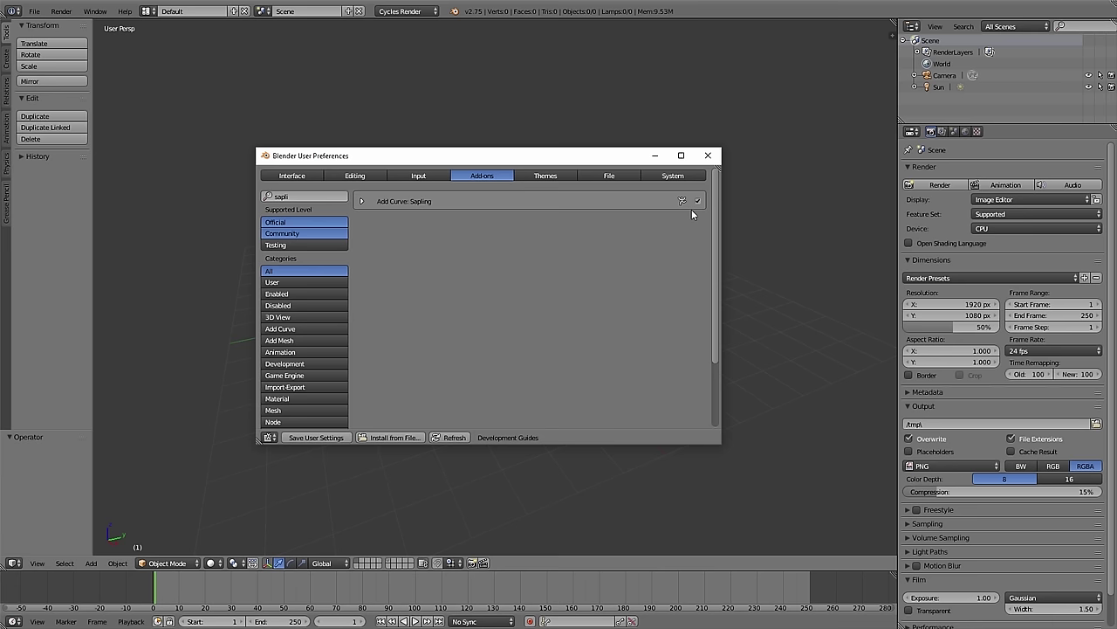
click(708, 156)
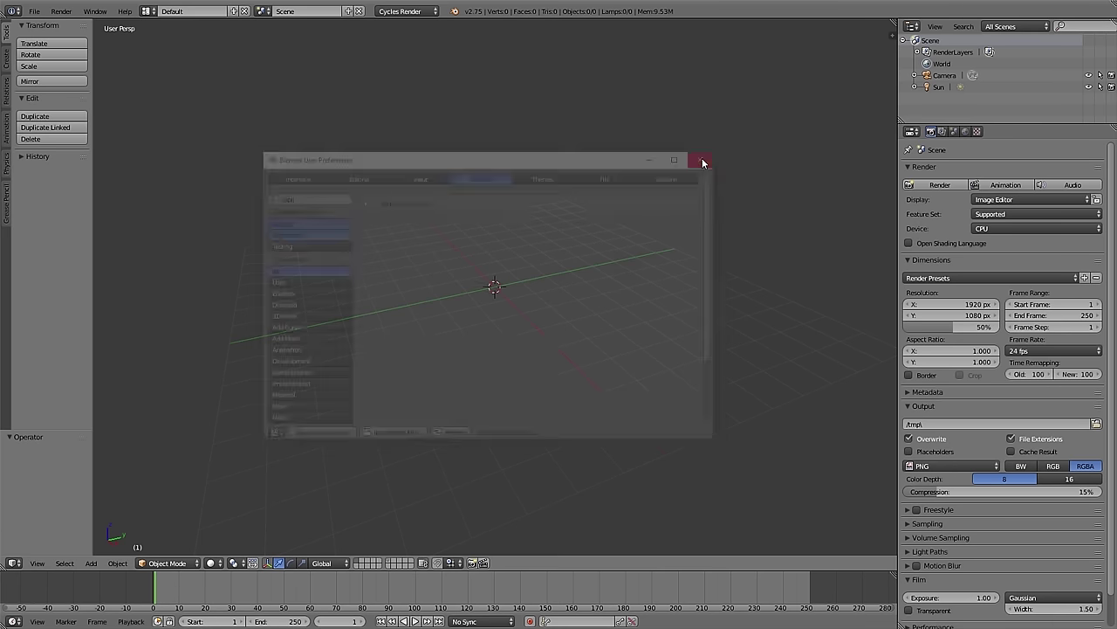
Step: Add a Sapling tree curve to the scene and enable Bevel in its Geometry settings
key(shift+a)
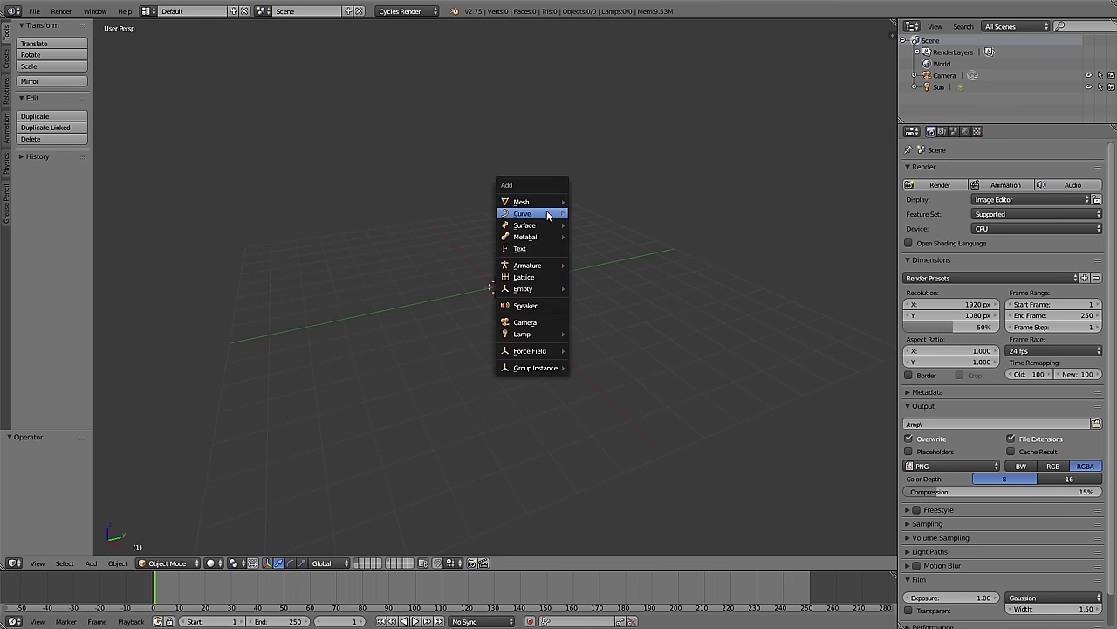
mouse_move(562, 214)
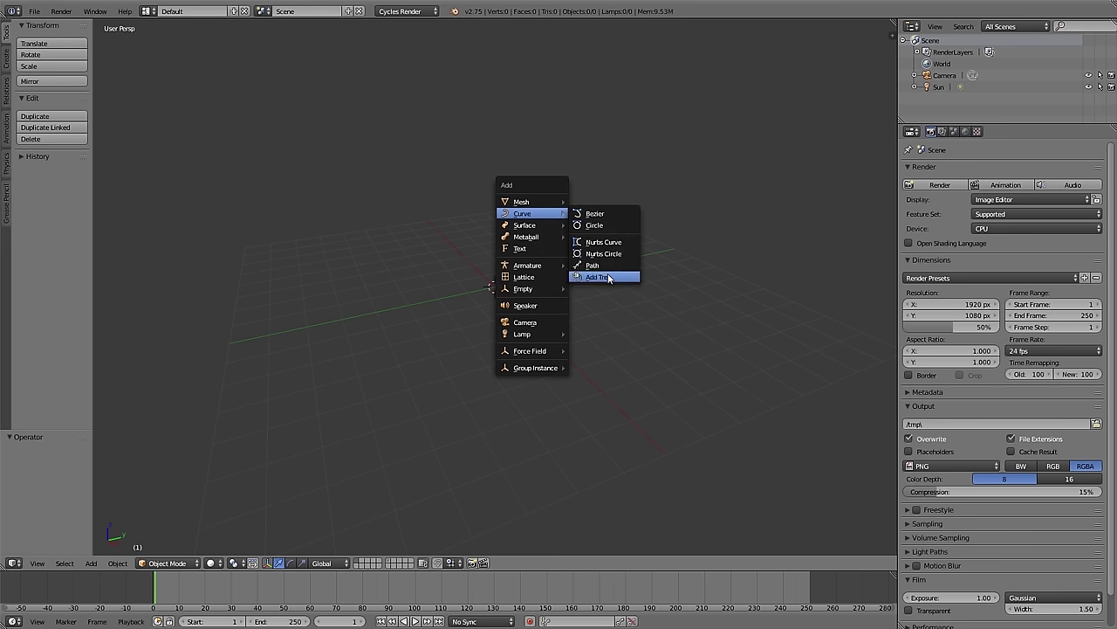
click(603, 277)
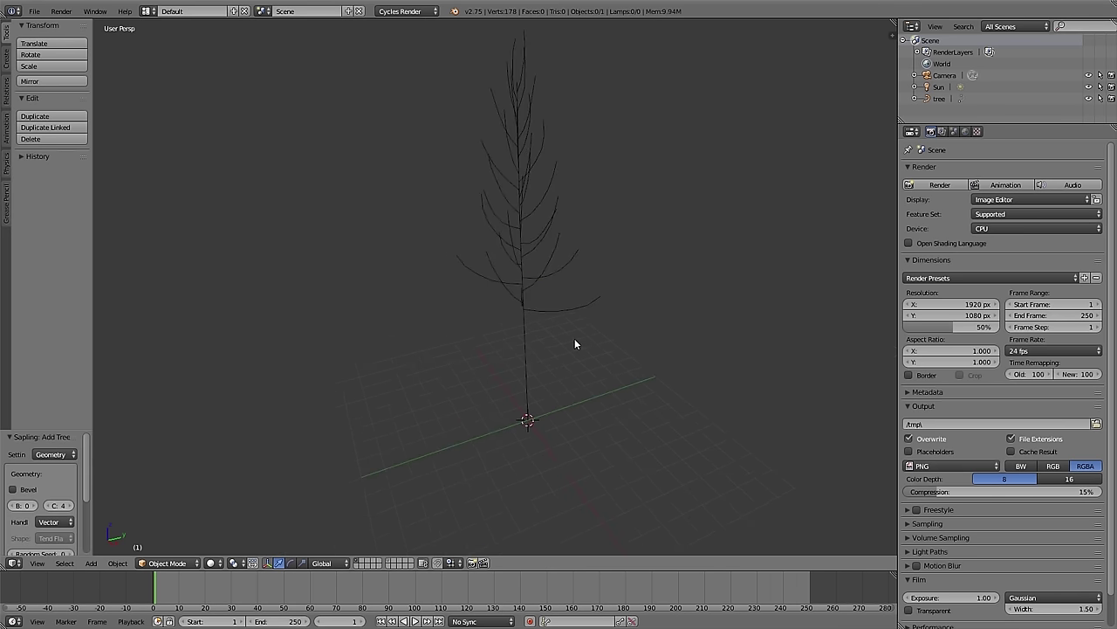
drag(65, 431, 140, 231)
click(12, 256)
Step: Set the tree's first two segment splits to 1.89 and 0.78, split angles to 34.62 and 17.25, and second-level split angle variation to 88.02
click(61, 221)
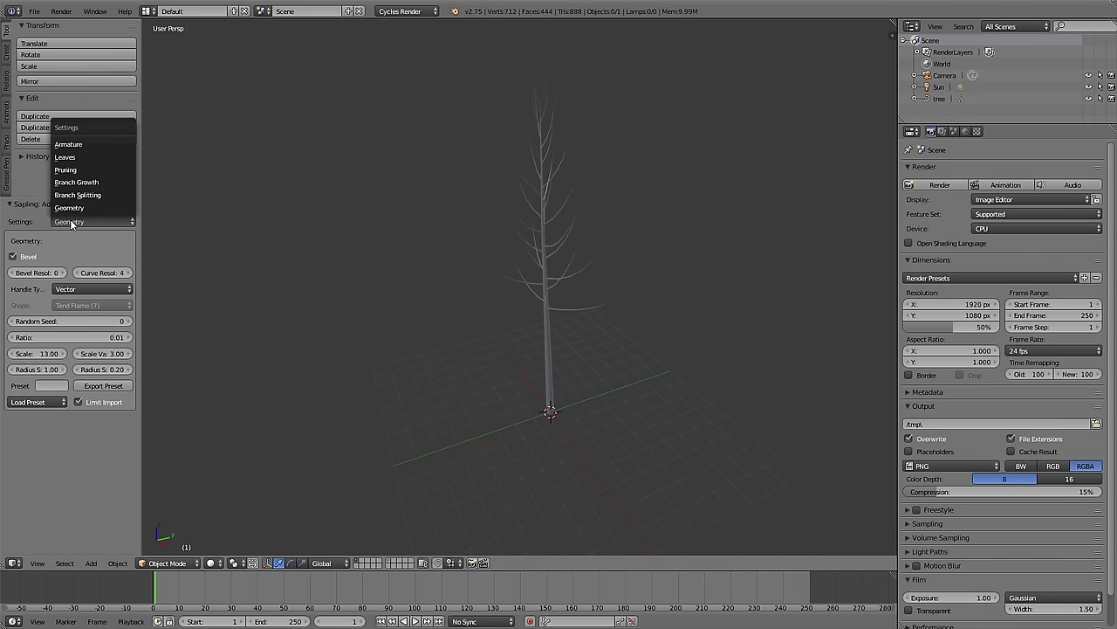
click(92, 182)
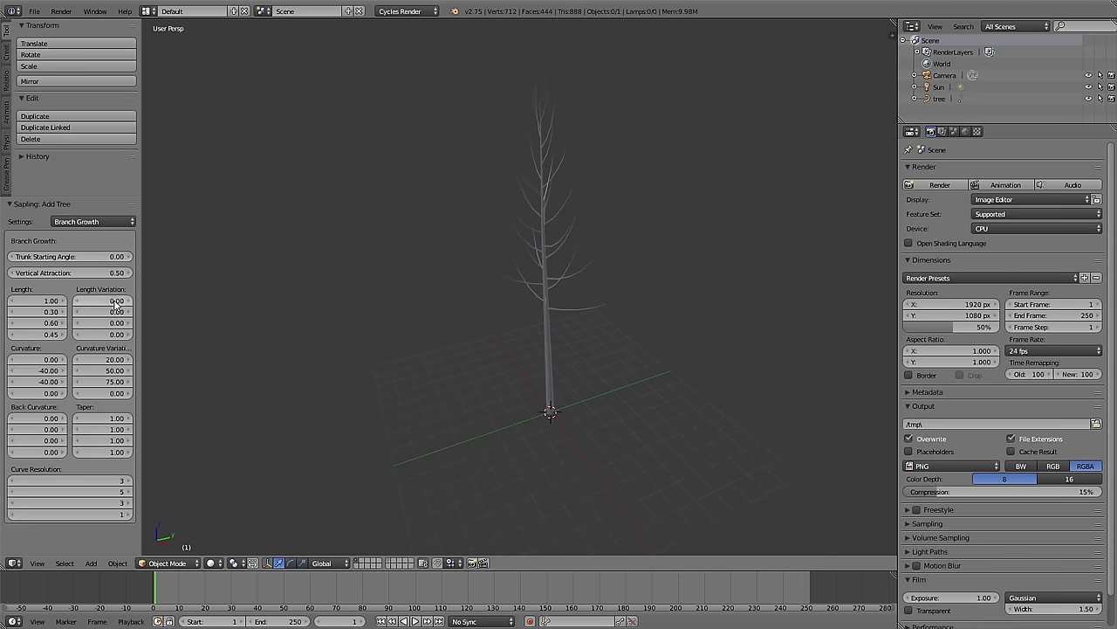
click(92, 222)
click(94, 196)
drag(95, 316, 192, 327)
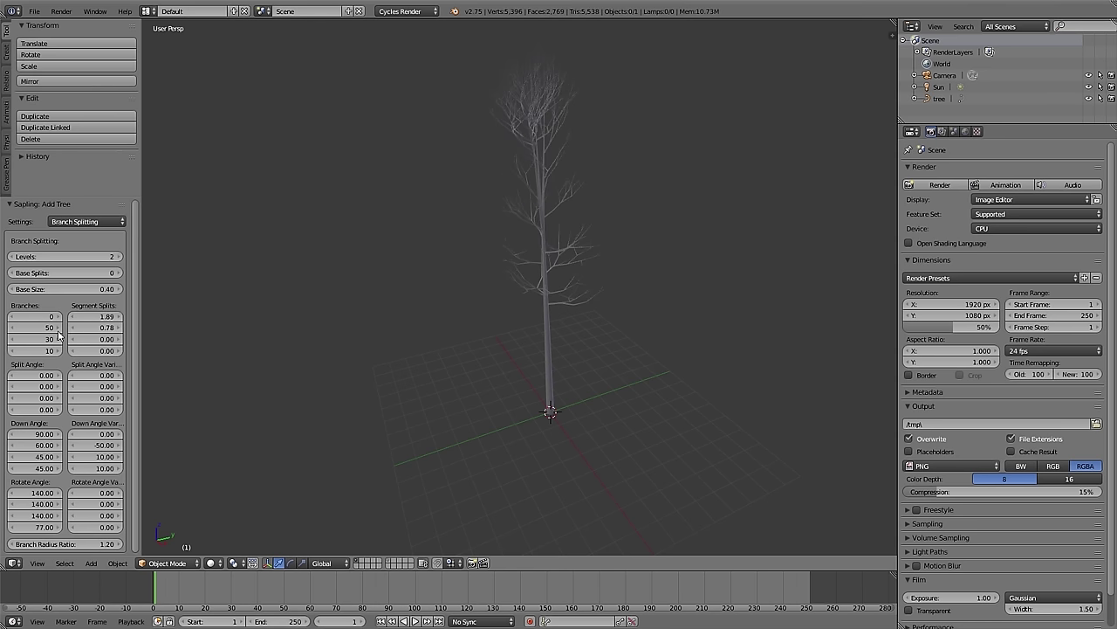
drag(35, 375, 98, 388)
Step: Set the first-level Curve Resolution in the tree's Branch Growth settings to 5
click(85, 223)
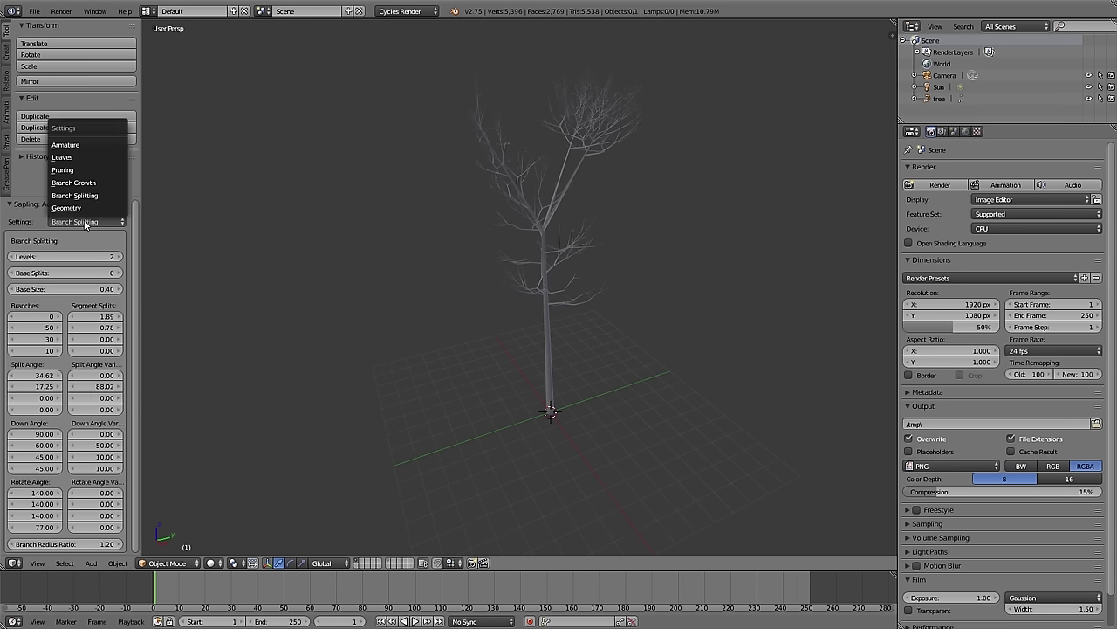
click(84, 182)
drag(122, 480, 244, 434)
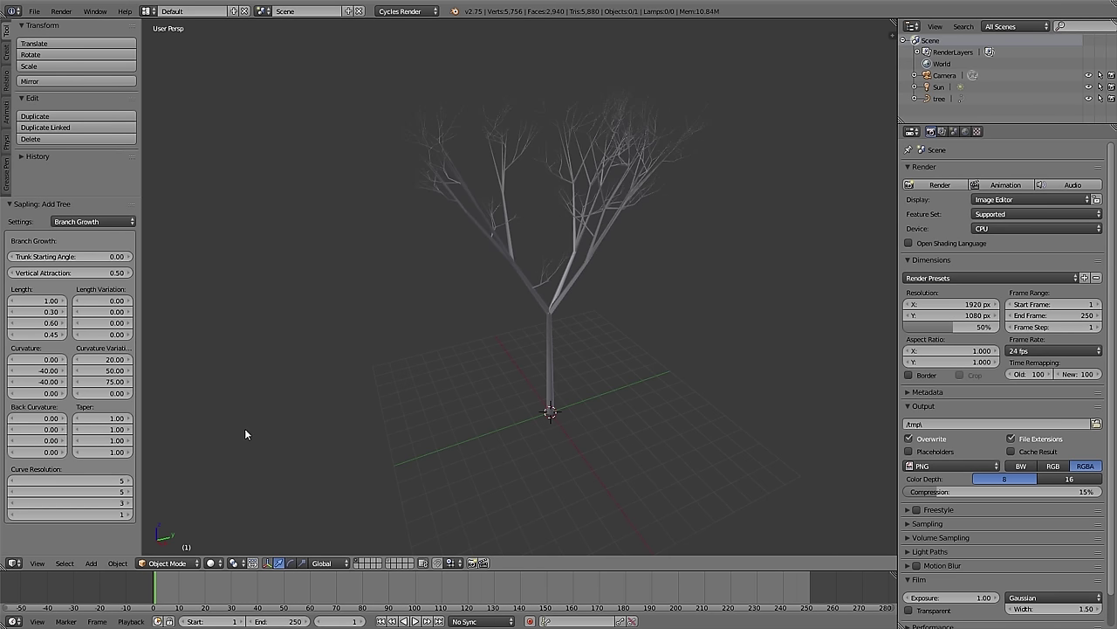
Step: Enable Show Leaves in the Sapling tree's Leaves settings and inspect the crown
click(90, 220)
click(87, 168)
click(13, 256)
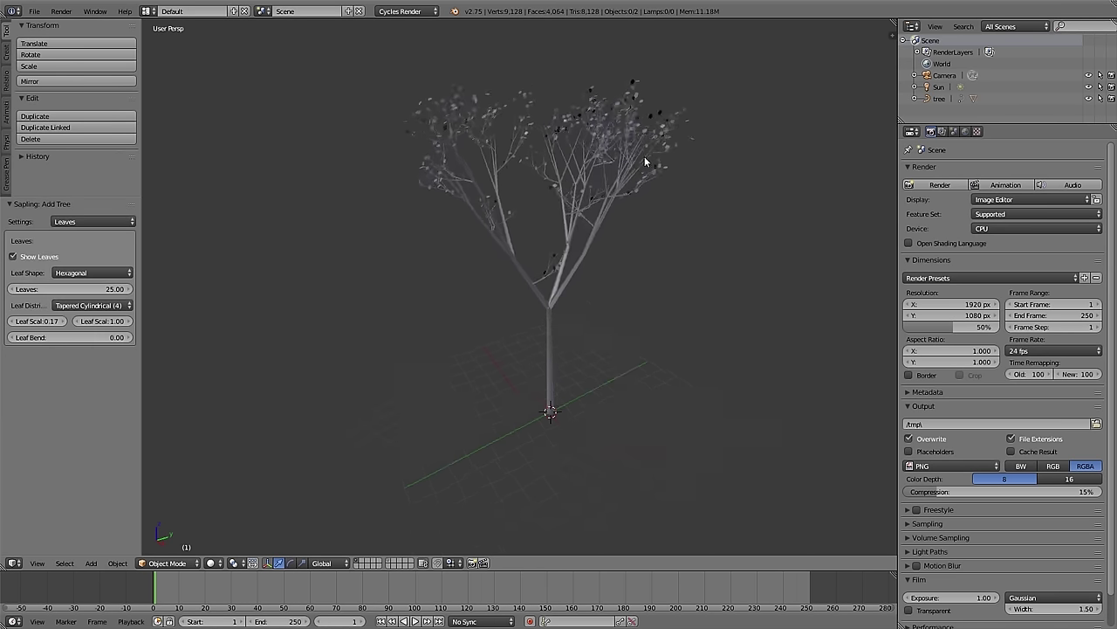
mouse_move(646, 162)
middle_down()
mouse_move(623, 148)
mouse_move(309, 158)
mouse_move(656, 167)
middle_up()
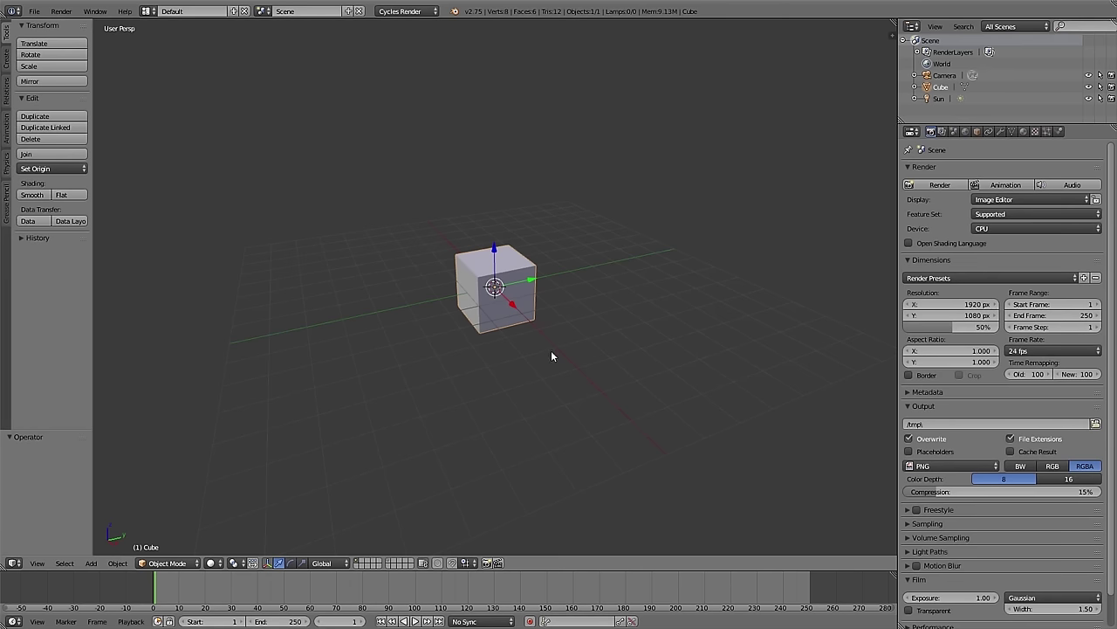
Step: Merge all of the cube's vertices at their center into a single vertex in Edit Mode
key(Tab)
click(635, 349)
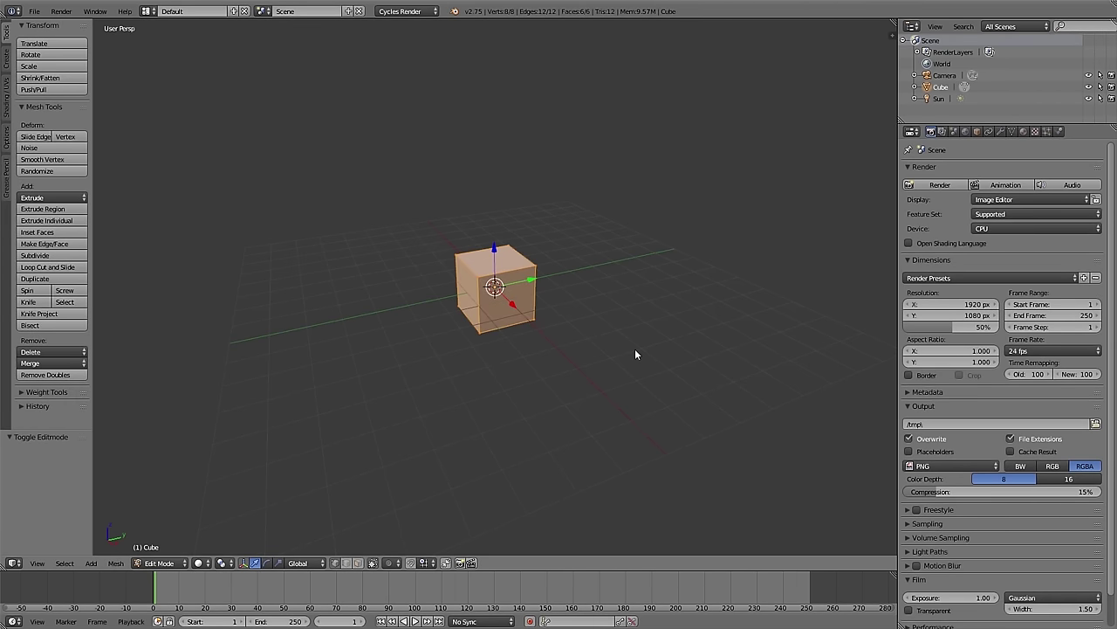
key(alt+m)
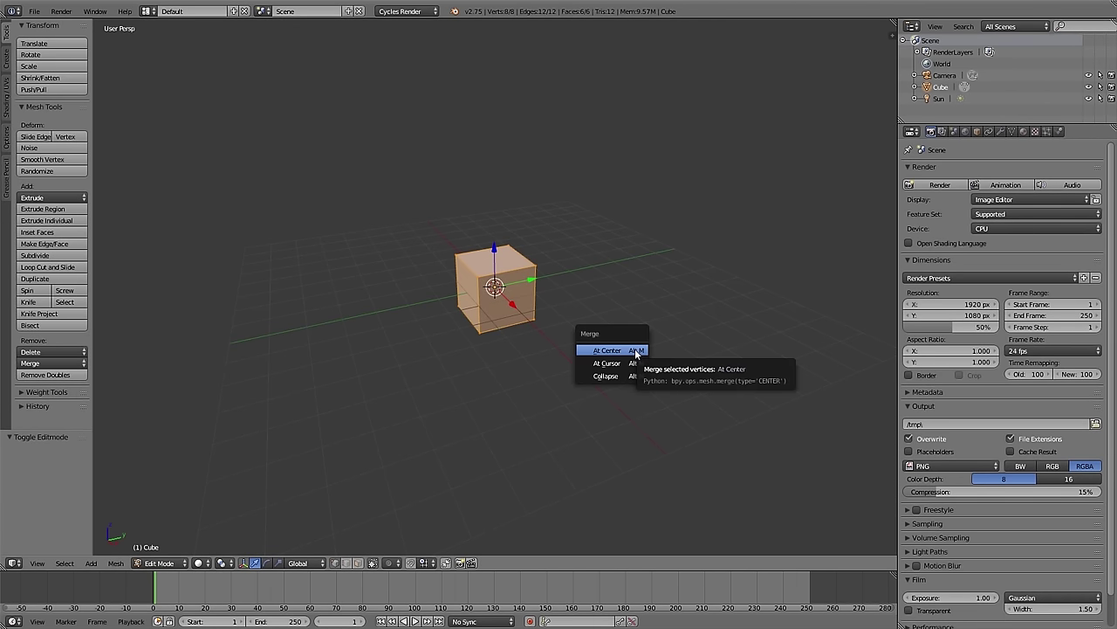
click(635, 349)
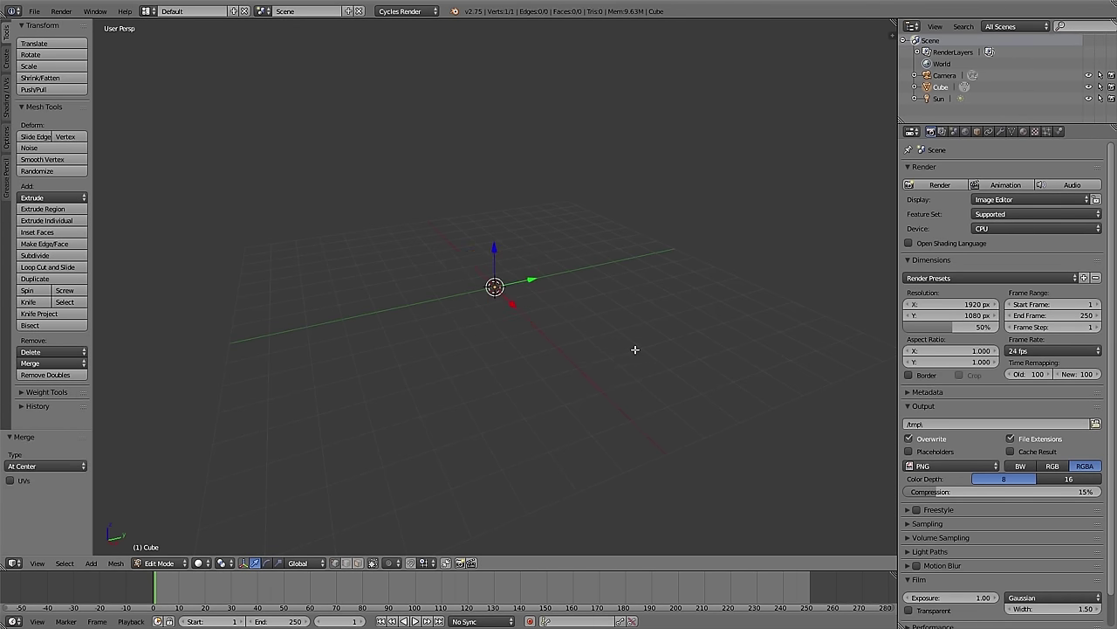
middle_drag(499, 305, 614, 335)
key(g)
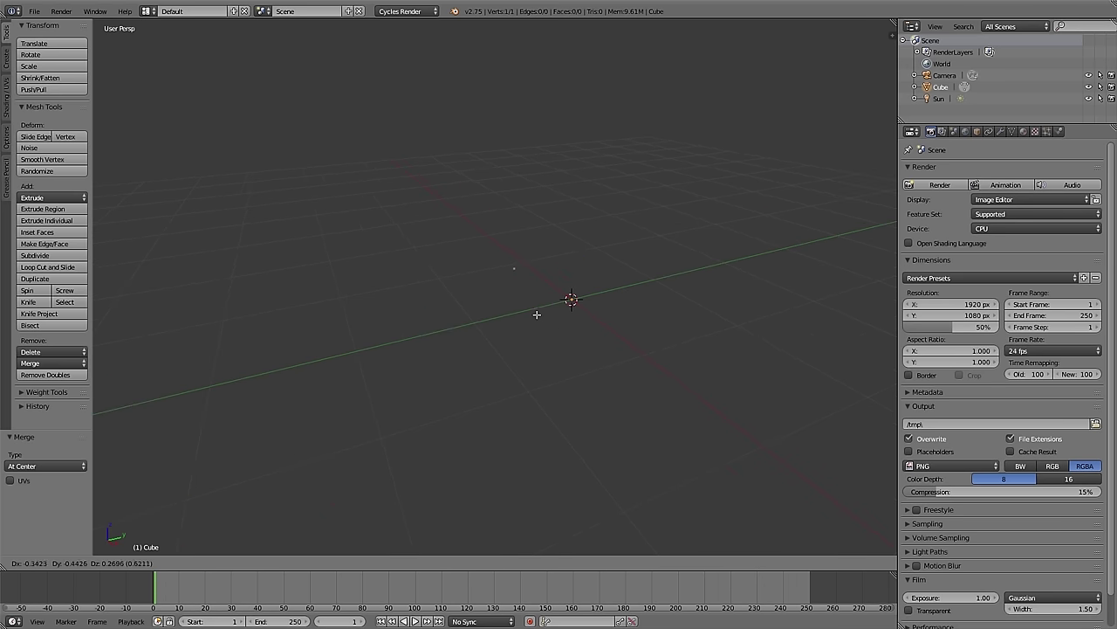
right_click(571, 326)
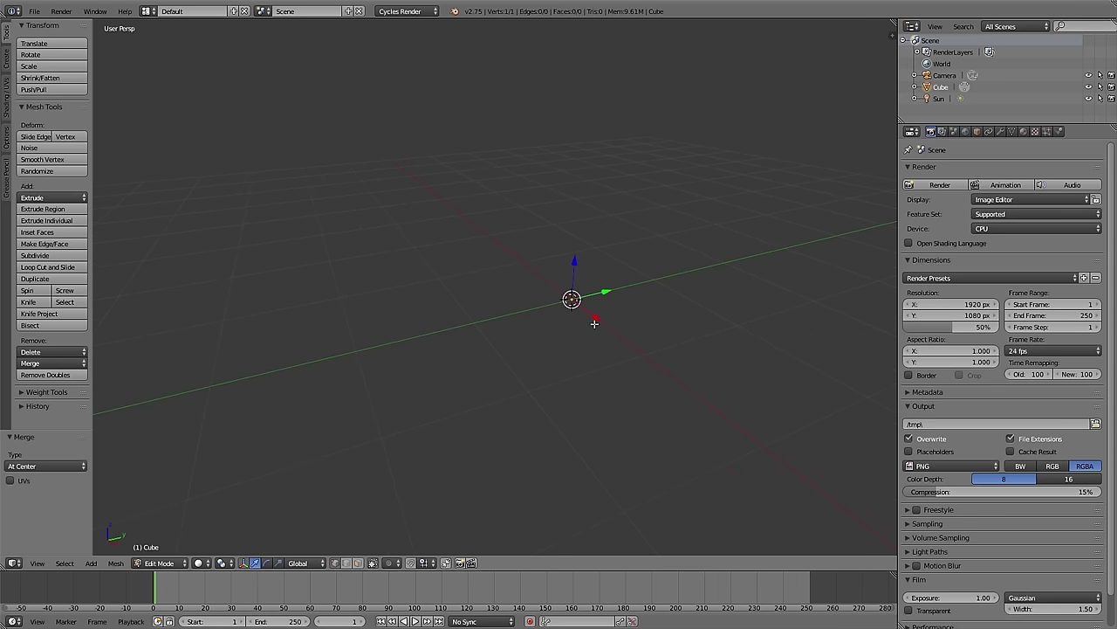
Step: Add a Skin modifier to the single-vertex Cube object
click(999, 131)
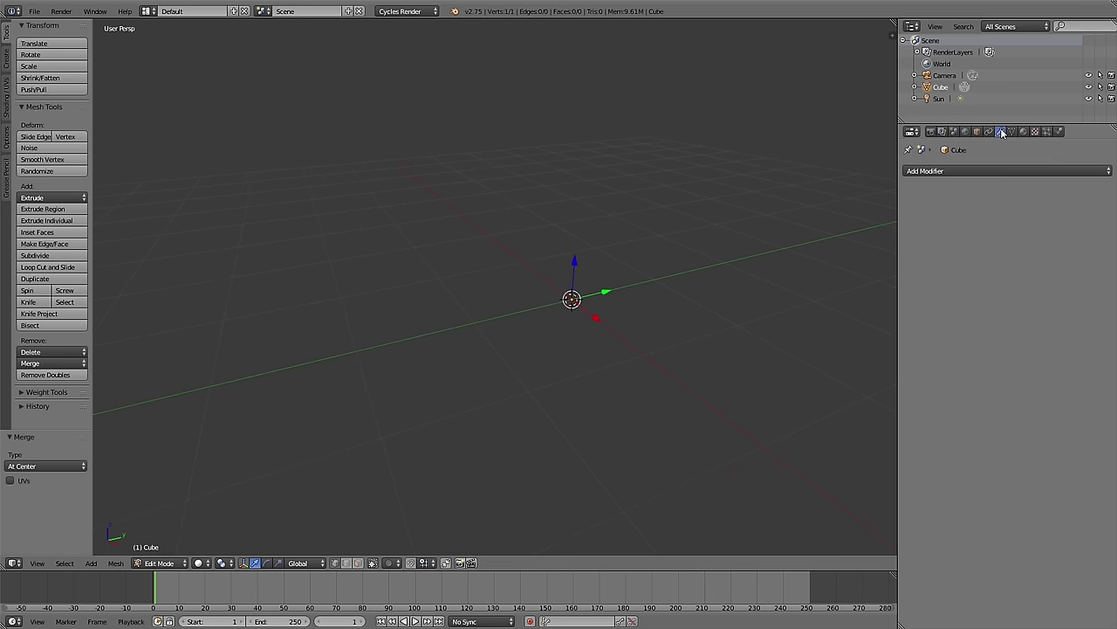
click(985, 172)
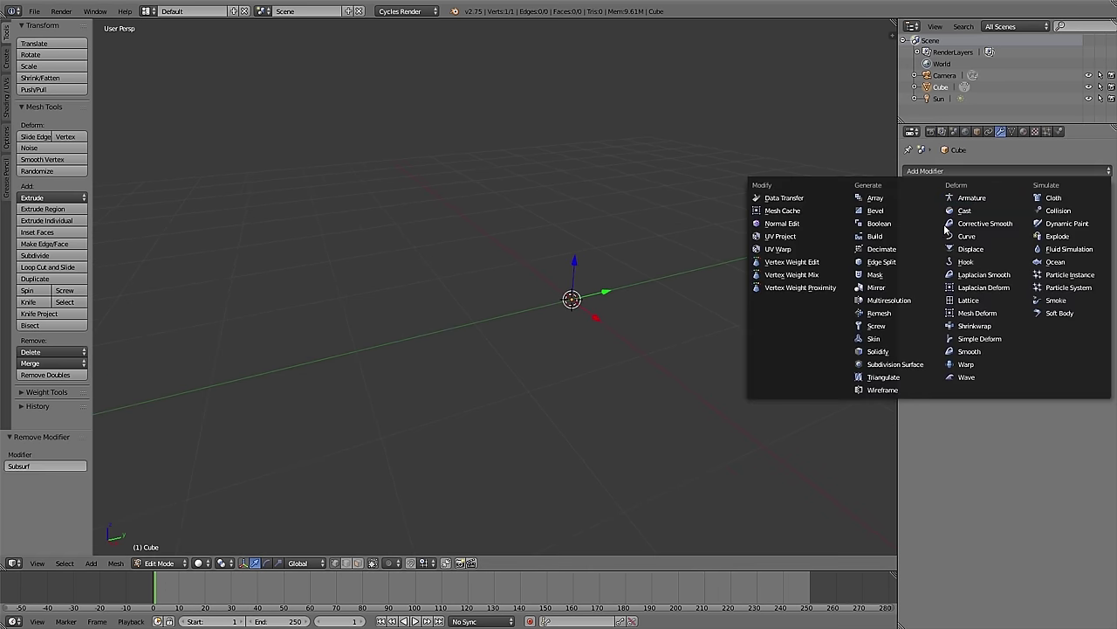
click(907, 339)
Step: Extrude a trunk about 2.46 units up Z, and fork two branches from its top by about (-1.24, -1.63, 0.96) and (0.47, 2.30, 1.01)
key(e)
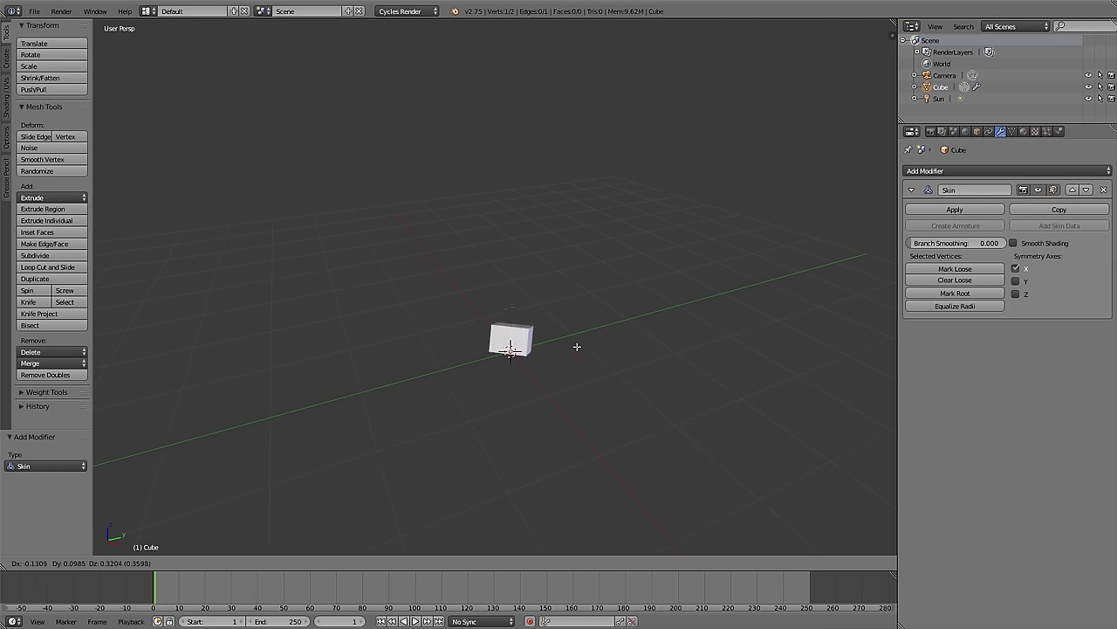
click(581, 227)
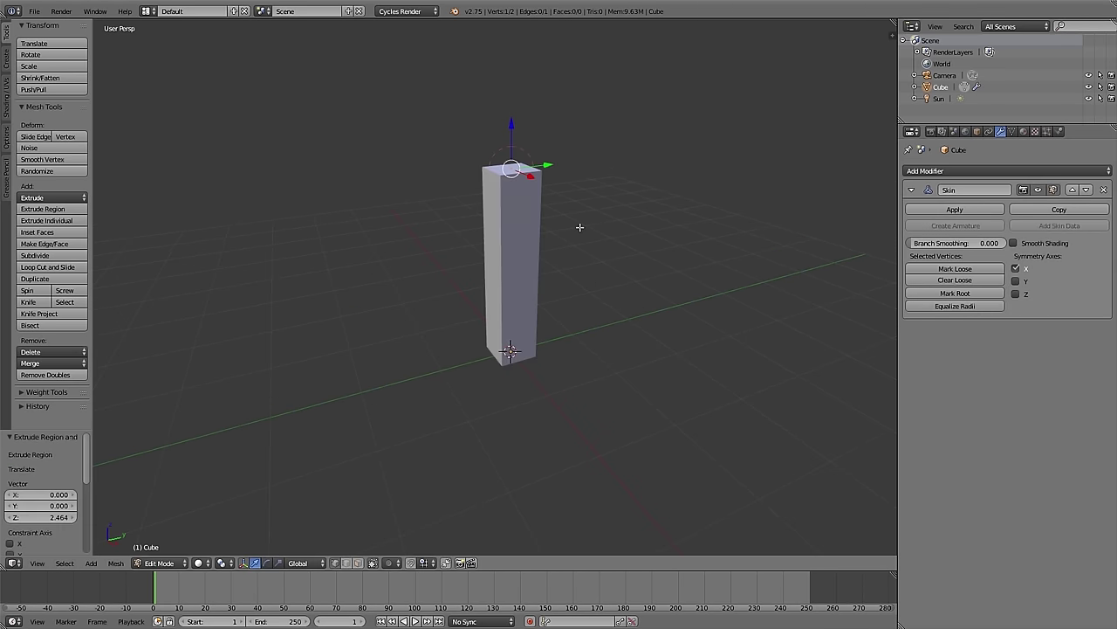
key(e)
click(475, 218)
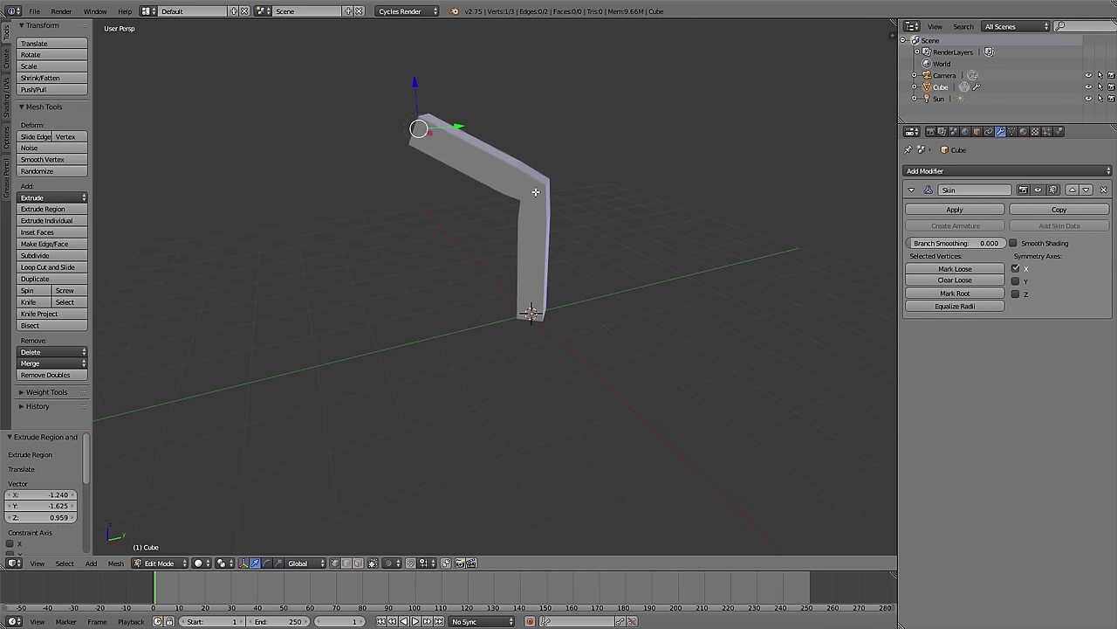
key(e)
click(721, 182)
middle_drag(721, 181, 606, 276)
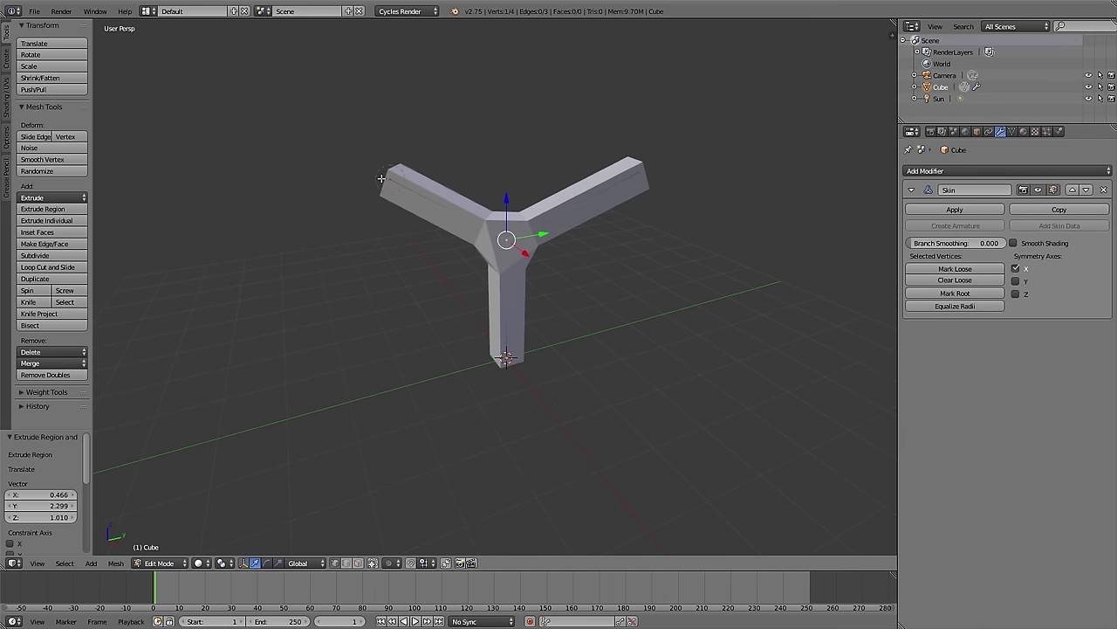
Step: Extrude the tip of the negative-Y branch upward by about X -0.88, Y -0.15, Z 2.25
right_click(382, 178)
middle_drag(631, 207, 490, 292)
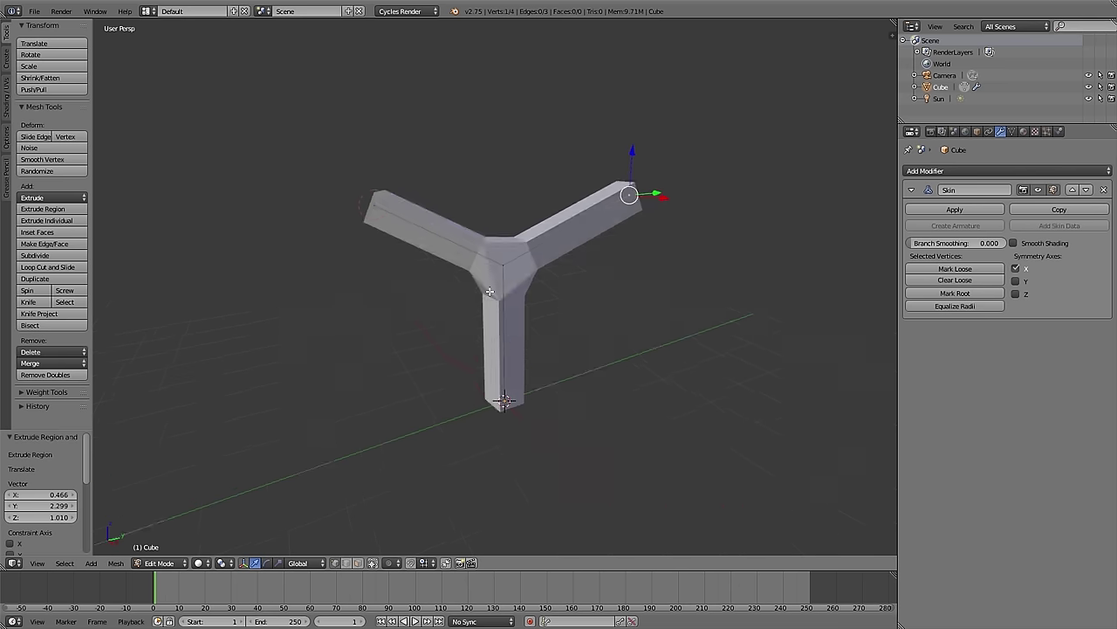
shift+middle_drag(393, 263, 389, 299)
key(e)
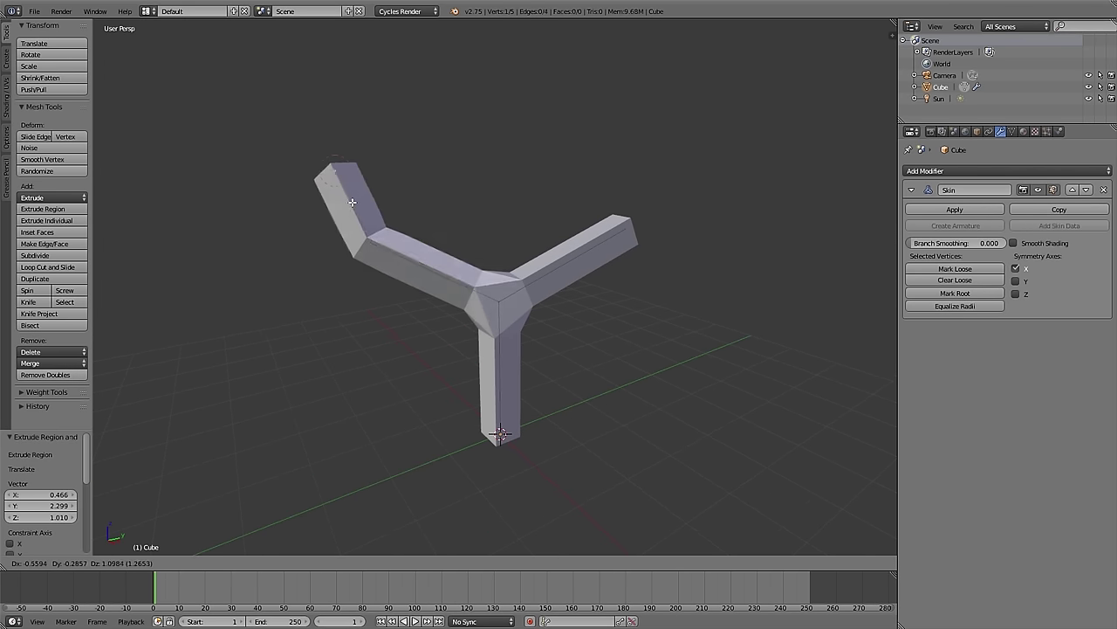
click(350, 150)
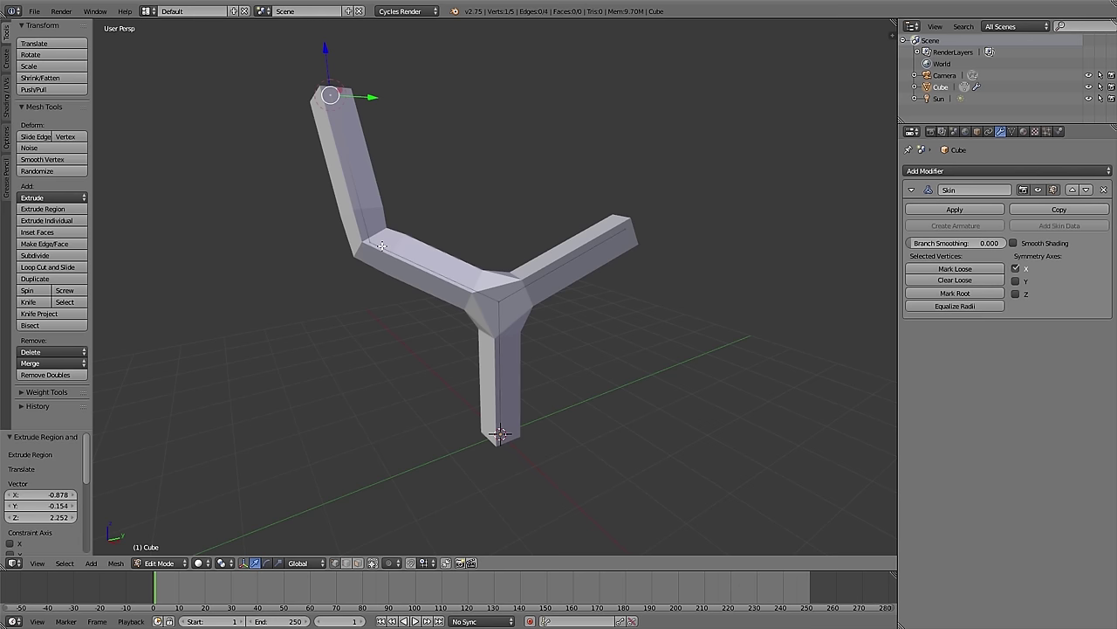
Step: Add two Subdivision Surface modifiers to the branch mesh, one above the Skin modifier and one below it
click(965, 171)
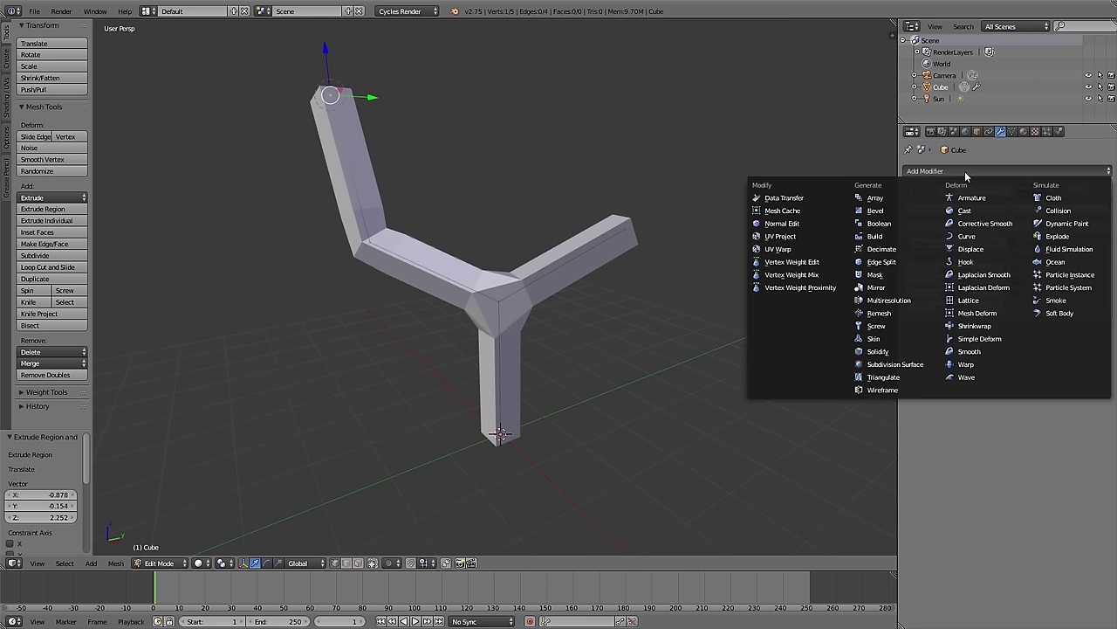
click(891, 364)
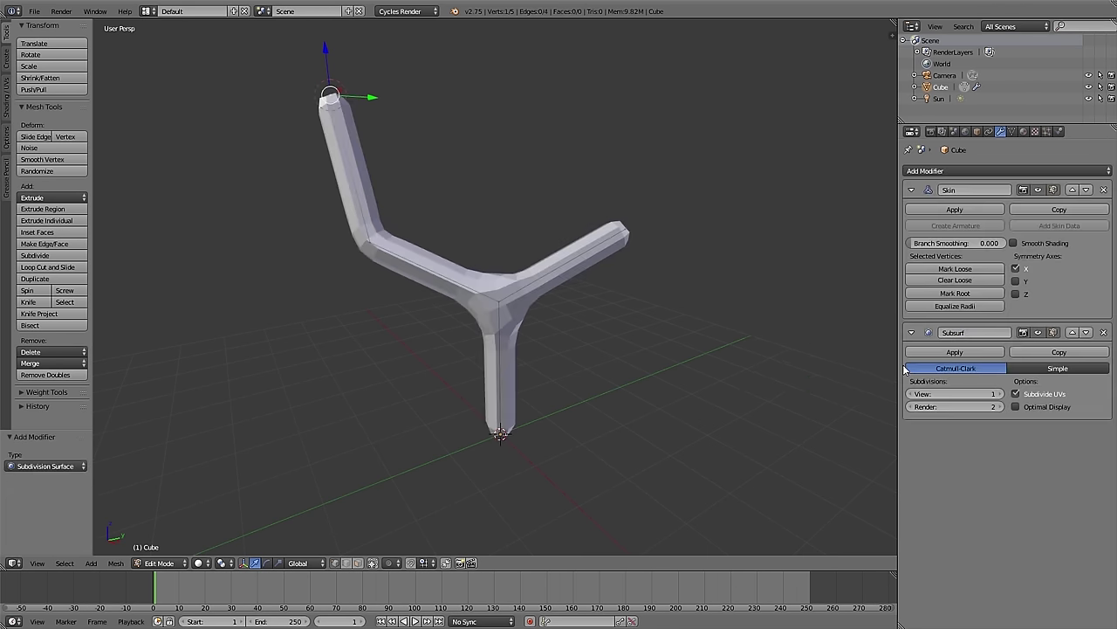
click(1073, 333)
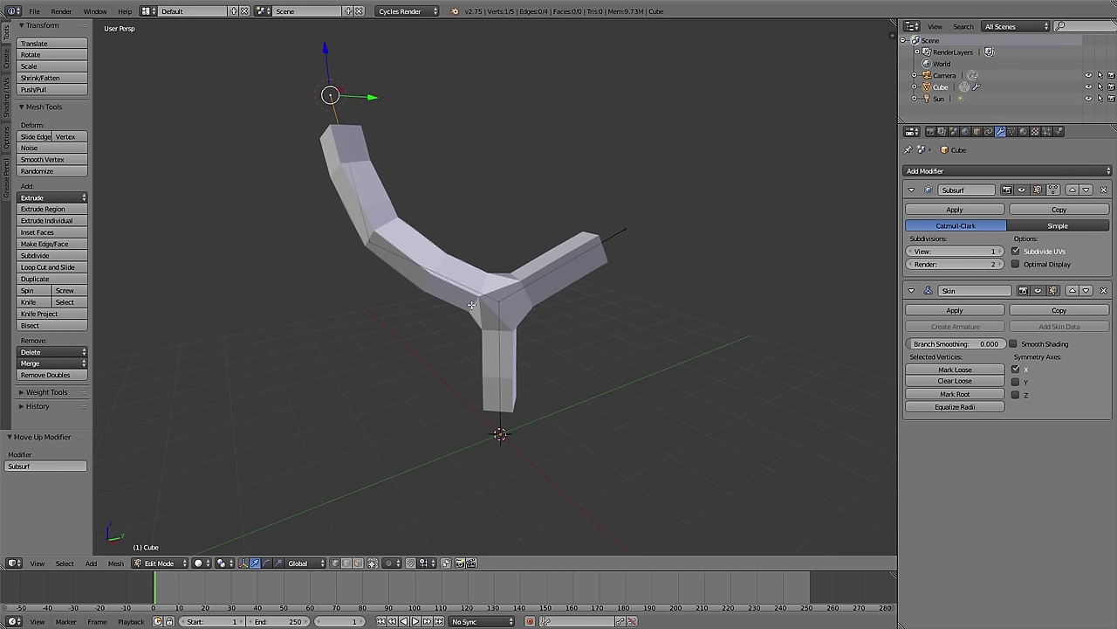
middle_drag(503, 353, 488, 221)
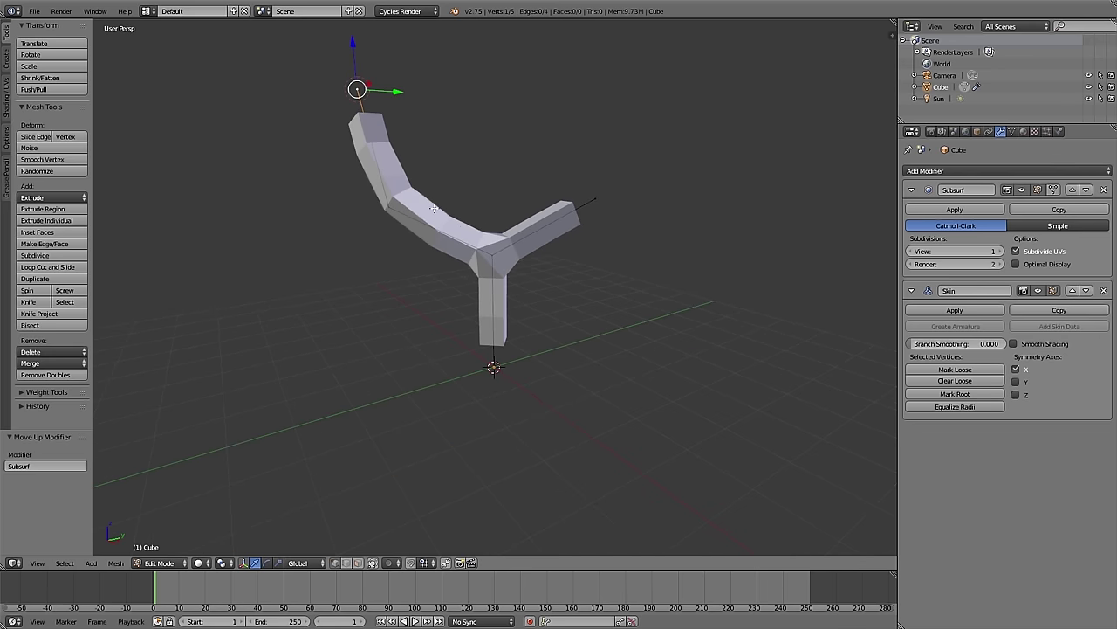
click(962, 170)
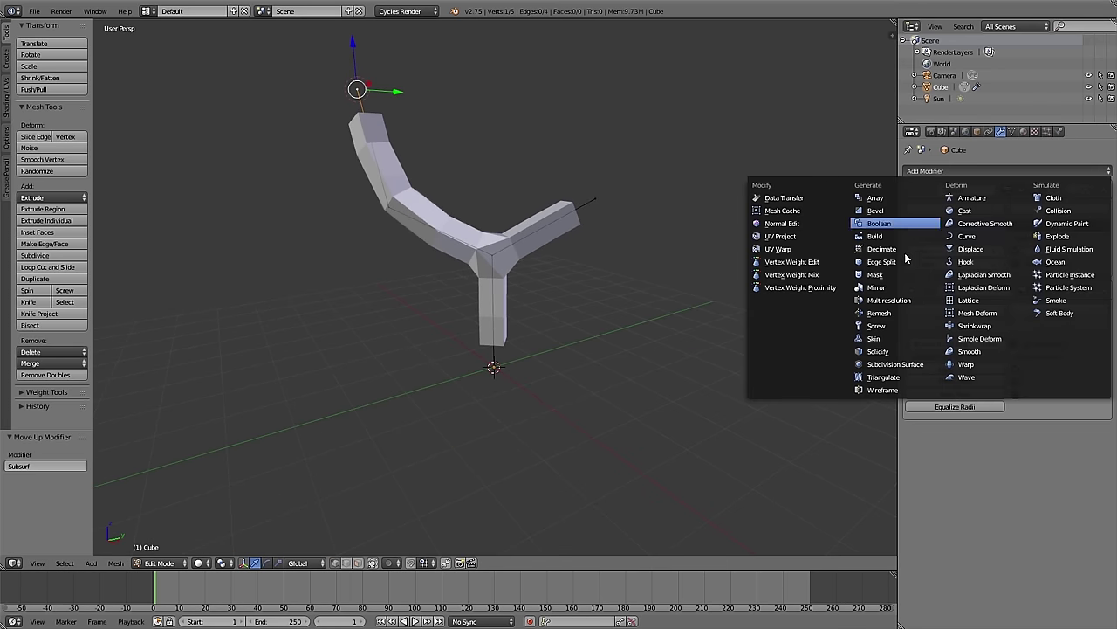
click(893, 363)
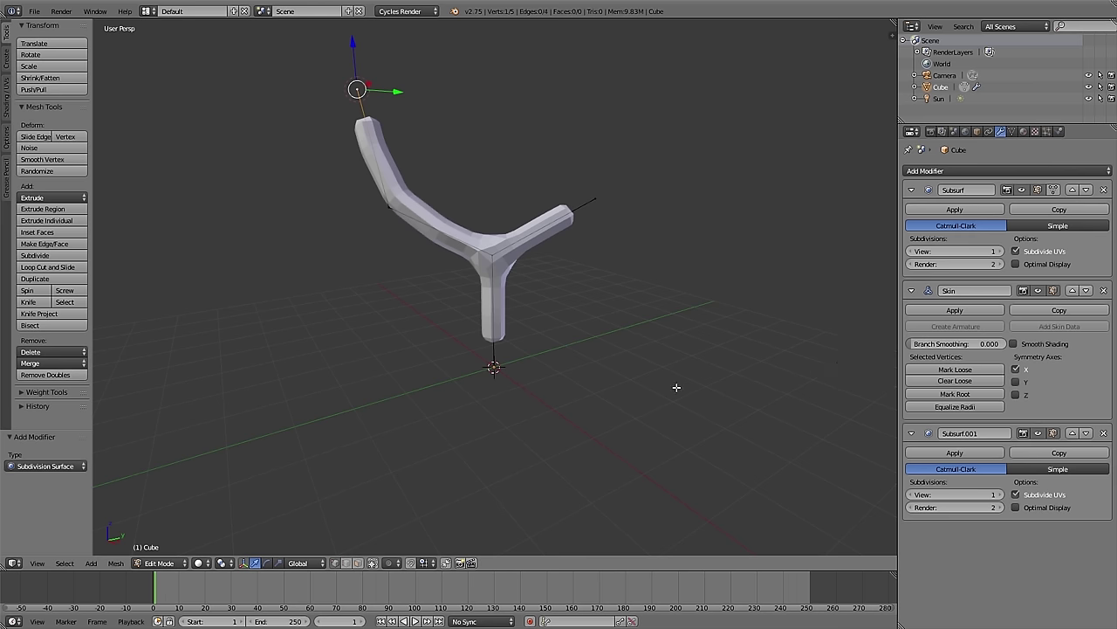
Step: Extrude the trunk's base vertex straight down by about 0.42 units along Z
right_click(493, 367)
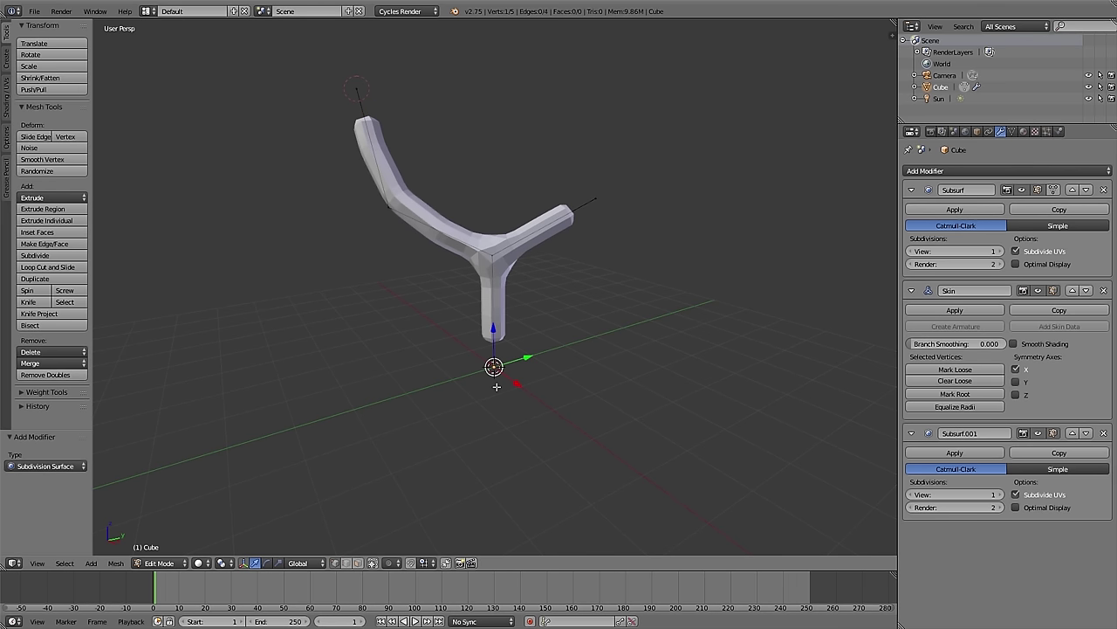
middle_drag(496, 387, 495, 350)
scroll(495, 367, up, 3)
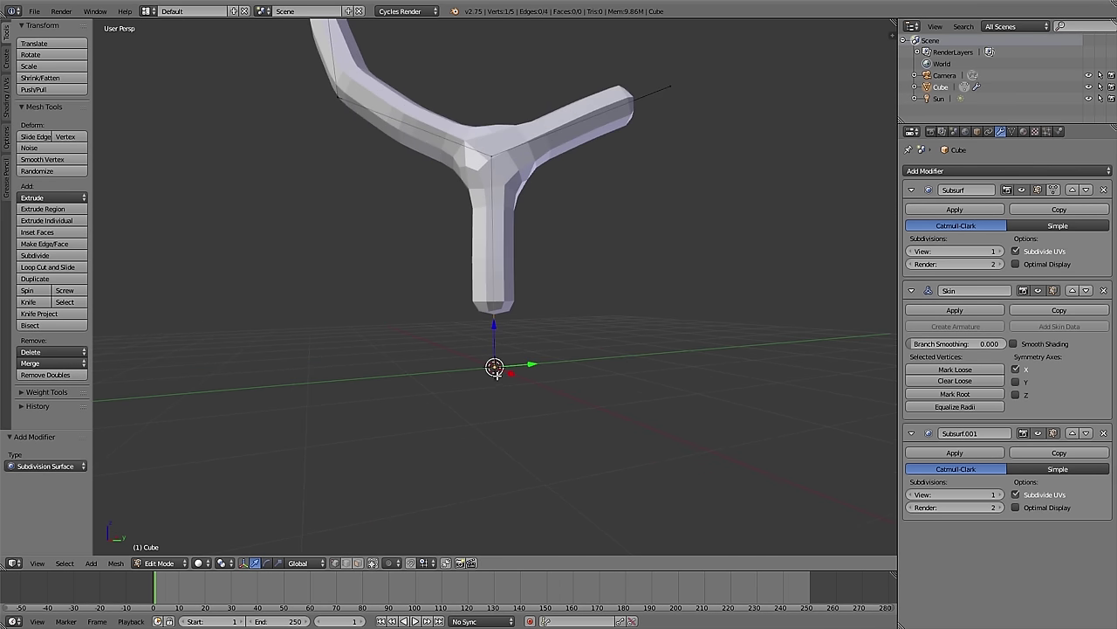
key(e)
click(494, 388)
middle_drag(494, 389, 567, 394)
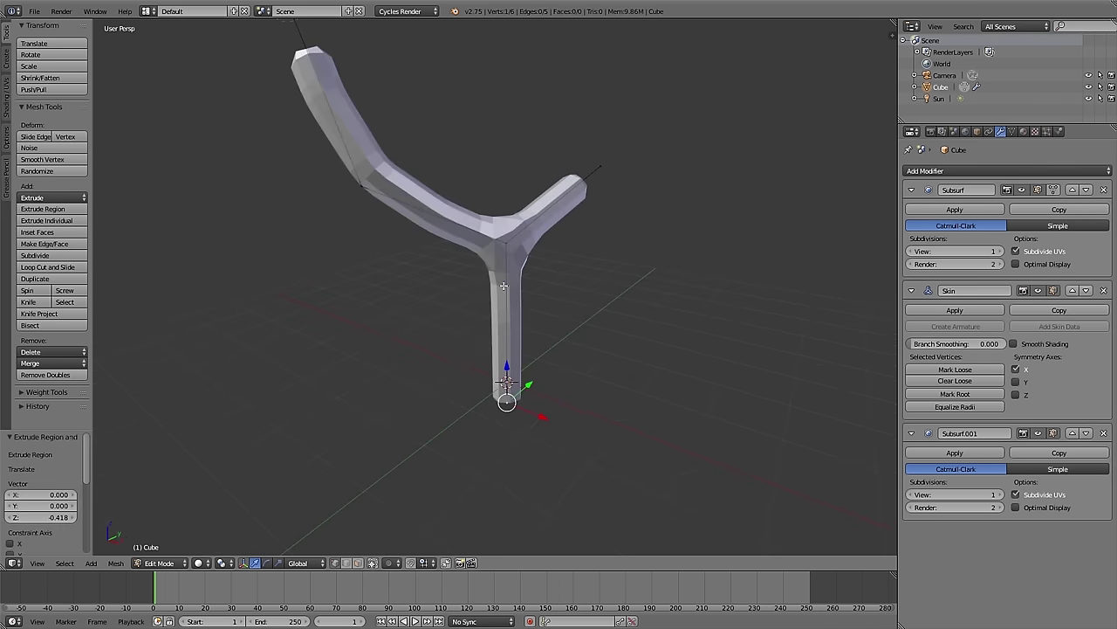
Step: Thicken the skin at the trunk's lowest vertex by a factor of about 2.48 and at the vertex above it by about 1.53
middle_drag(503, 285, 521, 386)
key(ctrl+a)
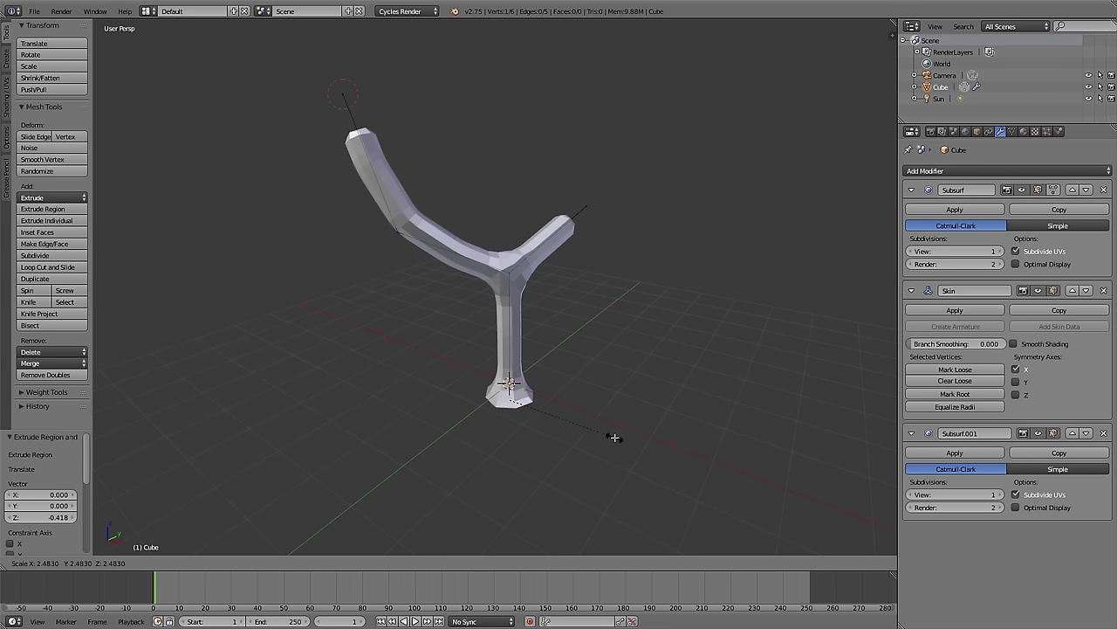
click(614, 440)
key(ctrl+a)
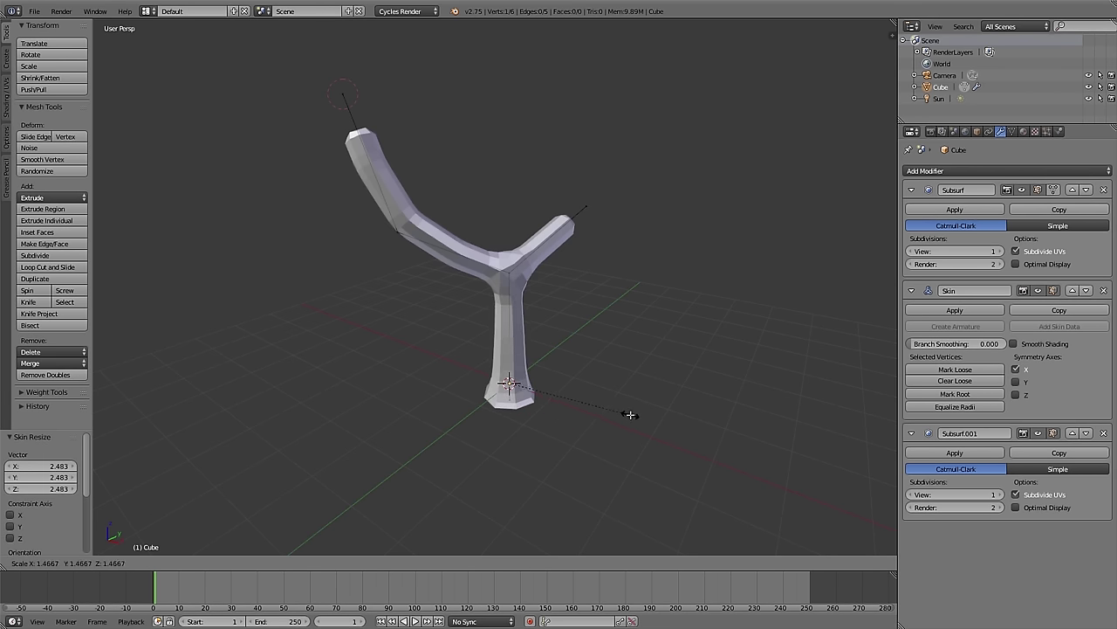
click(636, 418)
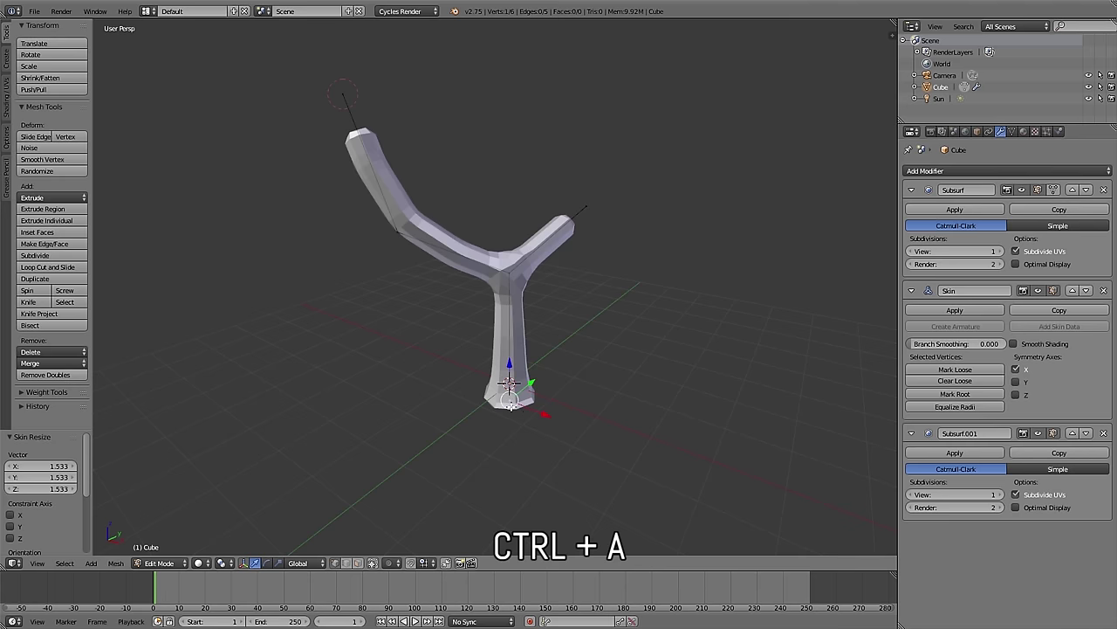
Step: Extrude a root outward from the trunk base by about (1.33, -0.81, -0.19) and taper its skin by a factor of about 0.24
mouse_move(547, 421)
middle_down()
mouse_move(618, 413)
mouse_move(547, 411)
middle_up()
key(e)
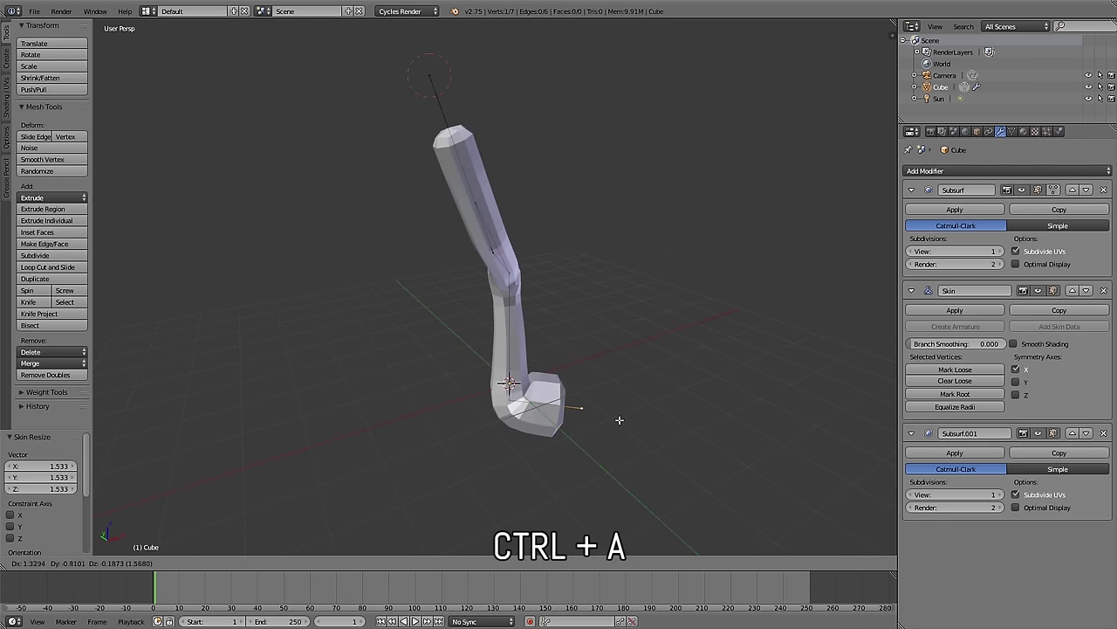
click(622, 423)
key(s)
click(596, 433)
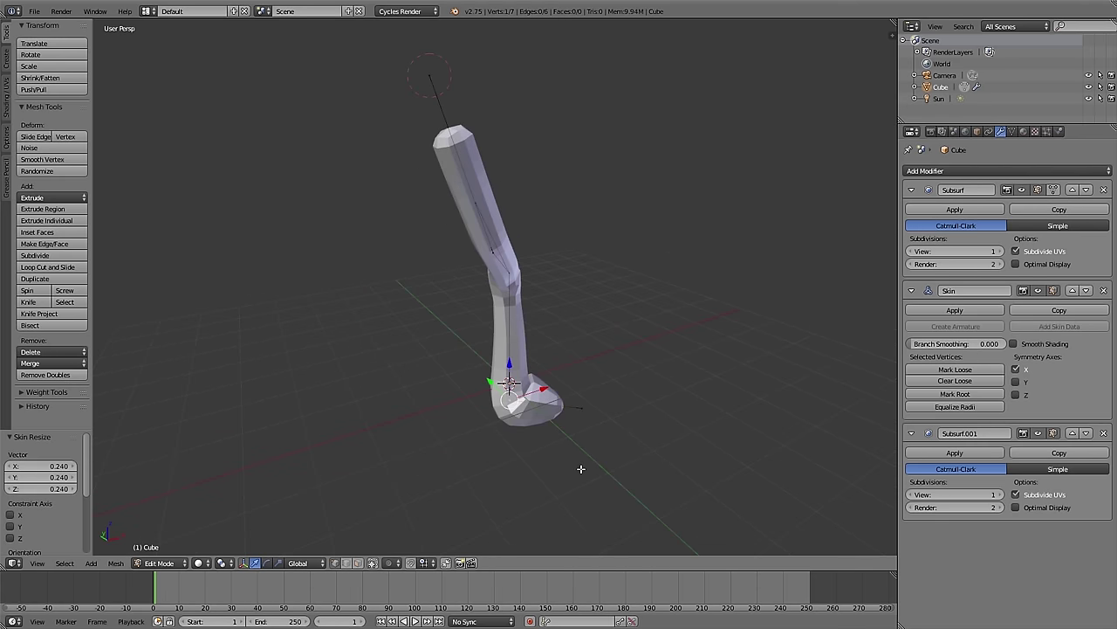
key(ctrl+a)
click(564, 439)
Step: Extrude additional root vertices outward from the trunk base and adjust their skin thickness
middle_drag(562, 426, 606, 446)
key(e)
click(453, 456)
key(ctrl+a)
click(452, 459)
key(e)
click(593, 478)
Step: Extrude another root from the vertex beside the trunk base and resize the skin at its end
right_click(516, 444)
middle_drag(367, 441, 477, 441)
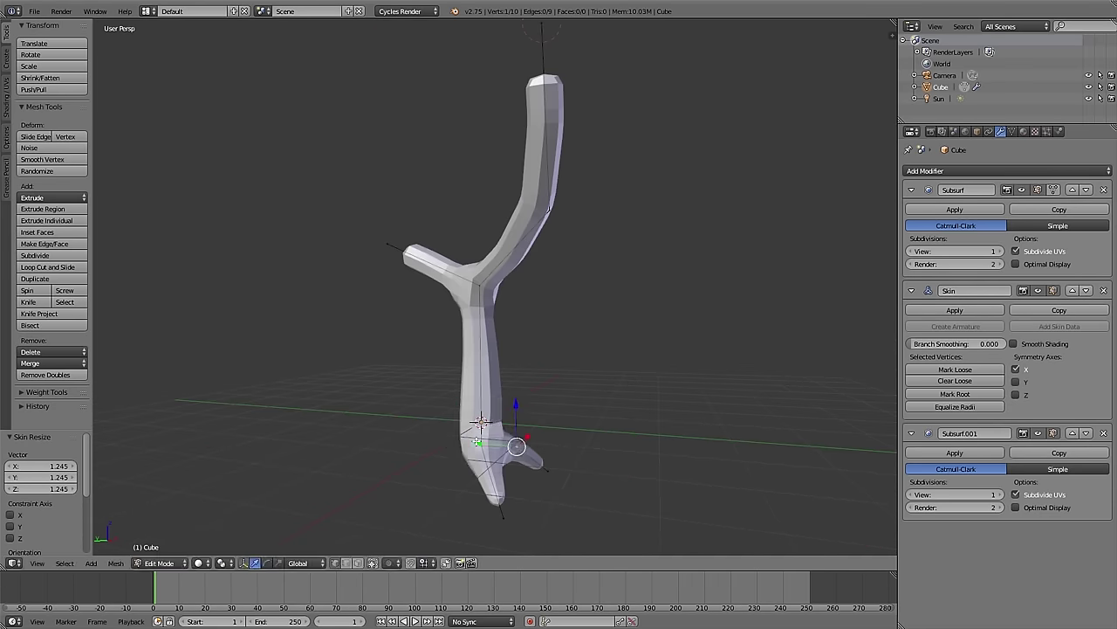
key(e)
click(445, 451)
key(ctrl+a)
click(461, 475)
Step: Extrude further root segments around the base, angling one tip down by about (0.36, 0.12, -0.62), and deselect everything
middle_drag(419, 489, 515, 480)
key(e)
click(410, 443)
key(ctrl+a)
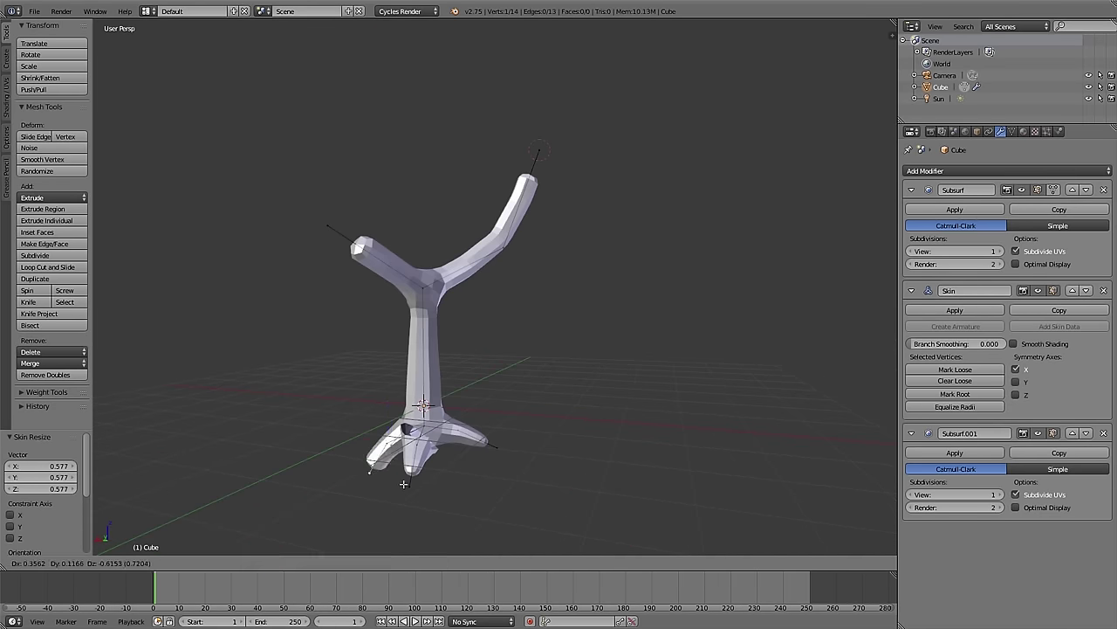
click(403, 483)
middle_drag(404, 482, 586, 356)
key(a)
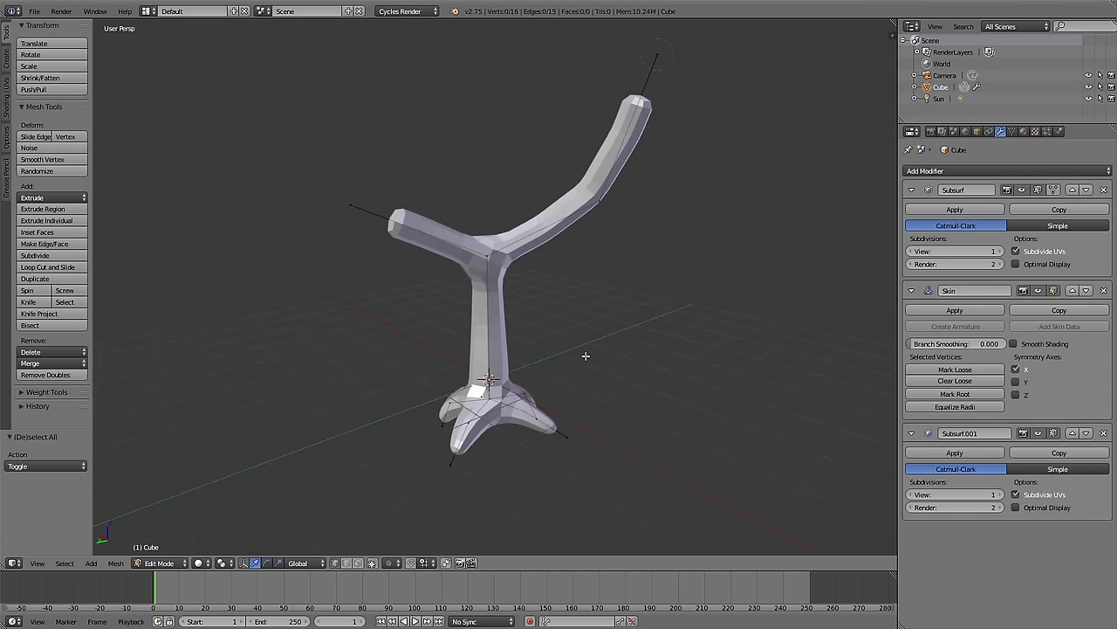
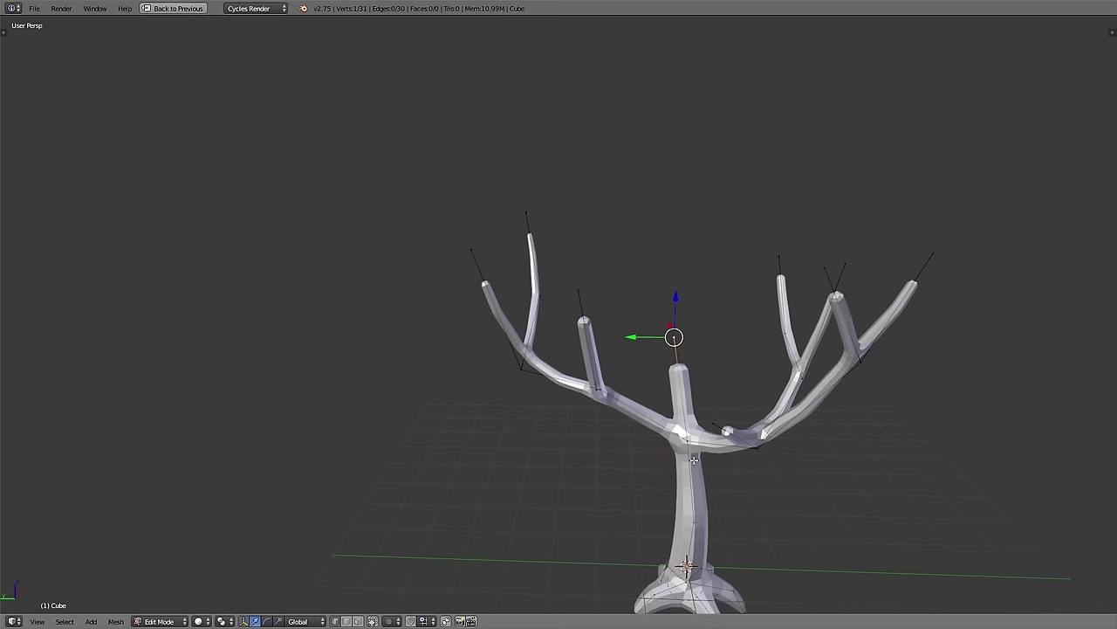
Step: Extend the central limb into an upper branch and extrude a twig upward from it
click(816, 412)
click(612, 214)
shift+middle_drag(746, 384, 629, 439)
right_click(647, 281)
key(e)
click(637, 192)
Step: Extrude two more upward twigs from the vertices of the central limb's upper branches
middle_drag(497, 245, 663, 270)
right_click(659, 271)
click(836, 329)
key(e)
click(834, 235)
shift+middle_drag(833, 235, 803, 265)
right_click(598, 200)
key(e)
click(614, 127)
key(ctrl+a)
Step: Extrude two diverging twigs from a vertex on another upper branch
right_click(517, 320)
middle_drag(558, 332, 477, 335)
key(e)
click(377, 237)
middle_drag(377, 238, 502, 312)
key(e)
click(564, 272)
middle_drag(441, 281, 384, 288)
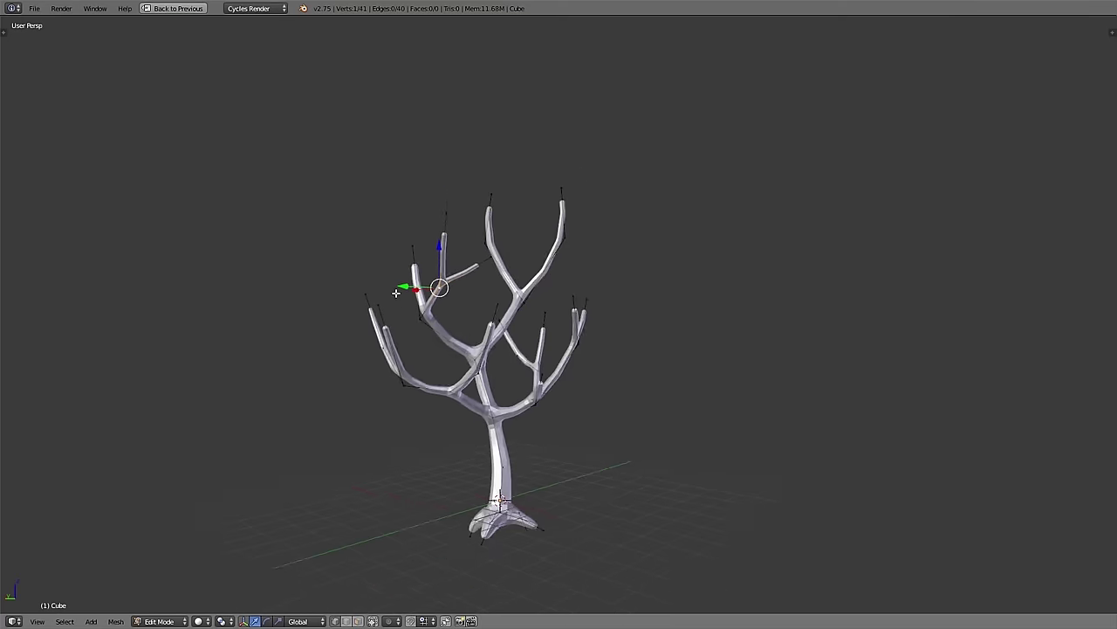
Step: Subdivide a segment of the upper branch and extrude a twig outward from it
scroll(419, 271, up, 3)
shift+right_click(417, 197)
key(w)
click(311, 193)
right_drag(423, 266, 393, 255)
key(e)
click(268, 127)
Step: Extend the new upper twig with another segment and extrude a neighbouring vertex straight upward
key(e)
click(303, 193)
right_click(411, 199)
key(e)
click(413, 110)
Step: Select the six twig tips of the upper crown, grow the selection twice, and duplicate these branches beside the tree
shift+middle_drag(452, 173, 526, 324)
shift+right_click(470, 249)
click(483, 249)
shift+right_click(384, 181)
shift+right_click(384, 208)
shift+right_click(576, 170)
shift+right_click(643, 148)
scroll(659, 201, down, 1)
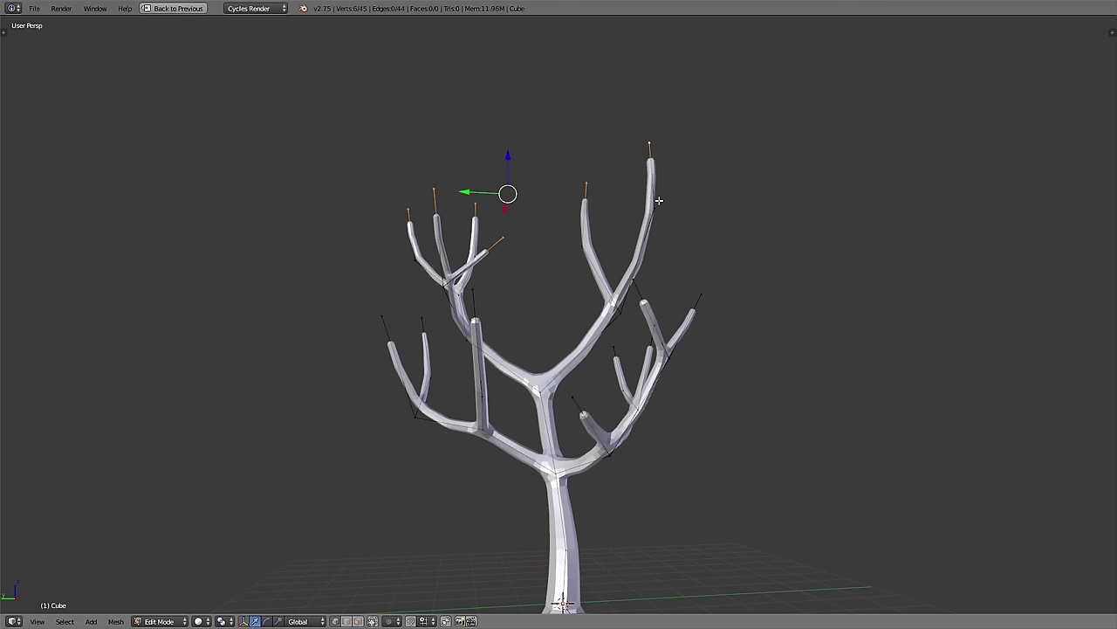
key(ctrl+KP_Add)
key(ctrl+KP_Add)
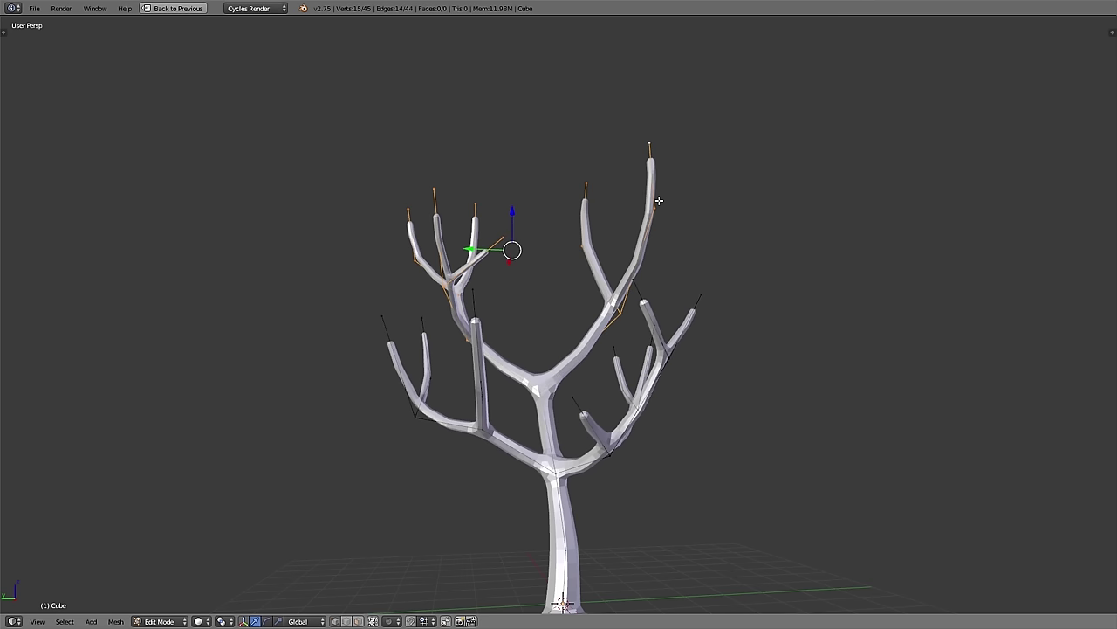
scroll(641, 371, down, 1)
key(shift+d)
click(843, 390)
Step: Rotate and scale the duplicated branch cluster, adjusting its rotation from a second viewing angle
key(r)
click(860, 430)
middle_drag(860, 429, 709, 403)
key(s)
click(829, 428)
middle_drag(829, 404, 653, 389)
key(r)
click(600, 468)
Step: Move the duplicated branch cluster to the open positive X side of the crown, aligning it from several views
key(g)
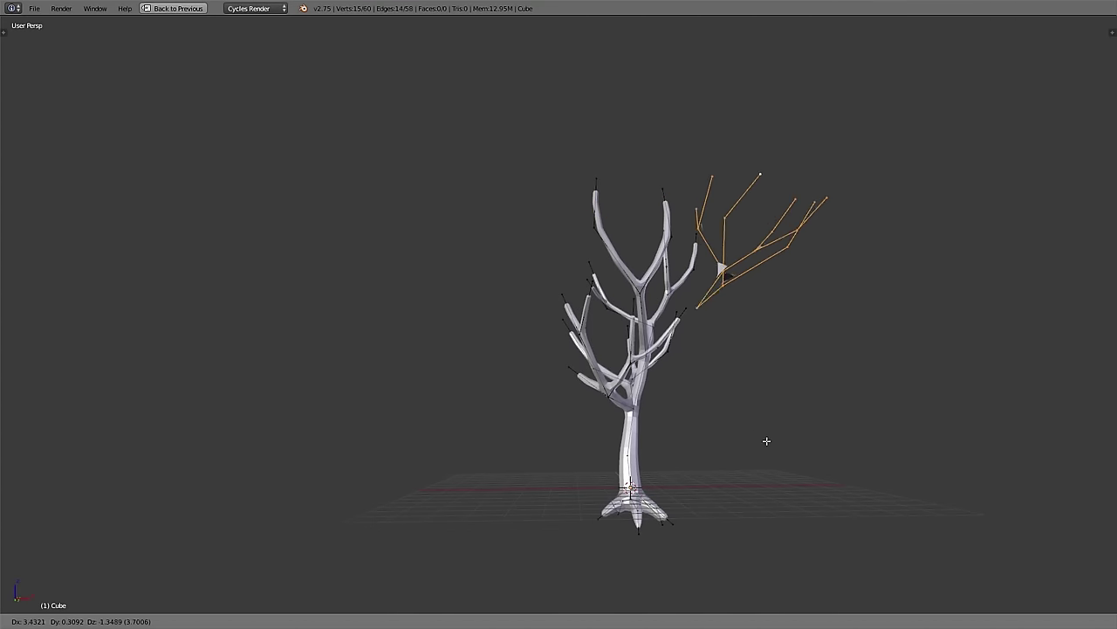
click(756, 468)
middle_drag(1091, 463, 595, 443)
key(g)
click(770, 435)
middle_drag(814, 397, 742, 405)
scroll(741, 404, down, 2)
key(g)
click(638, 384)
scroll(708, 353, up, 2)
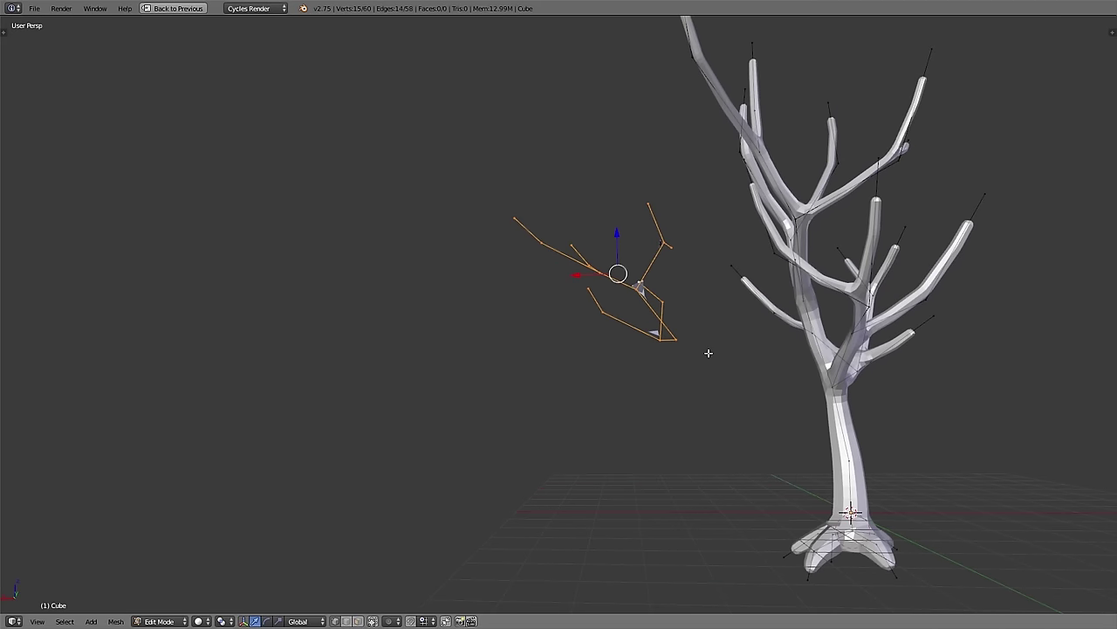
Step: Connect the duplicated cluster's lowest vertex to the trunk's first fork with an edge
right_click(677, 339)
shift+right_click(836, 392)
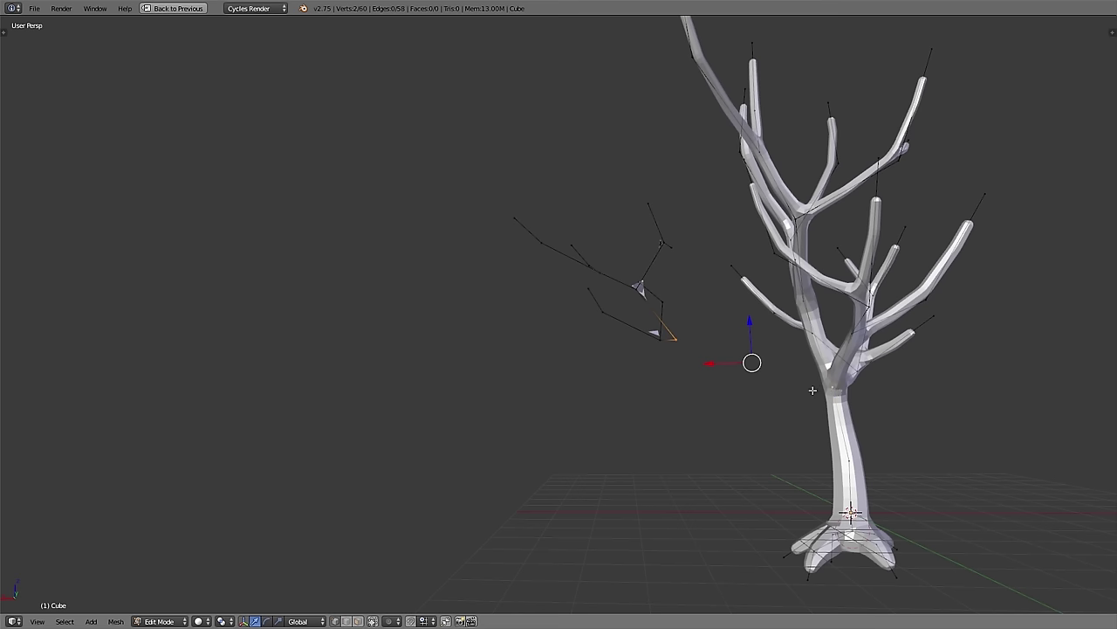
key(f)
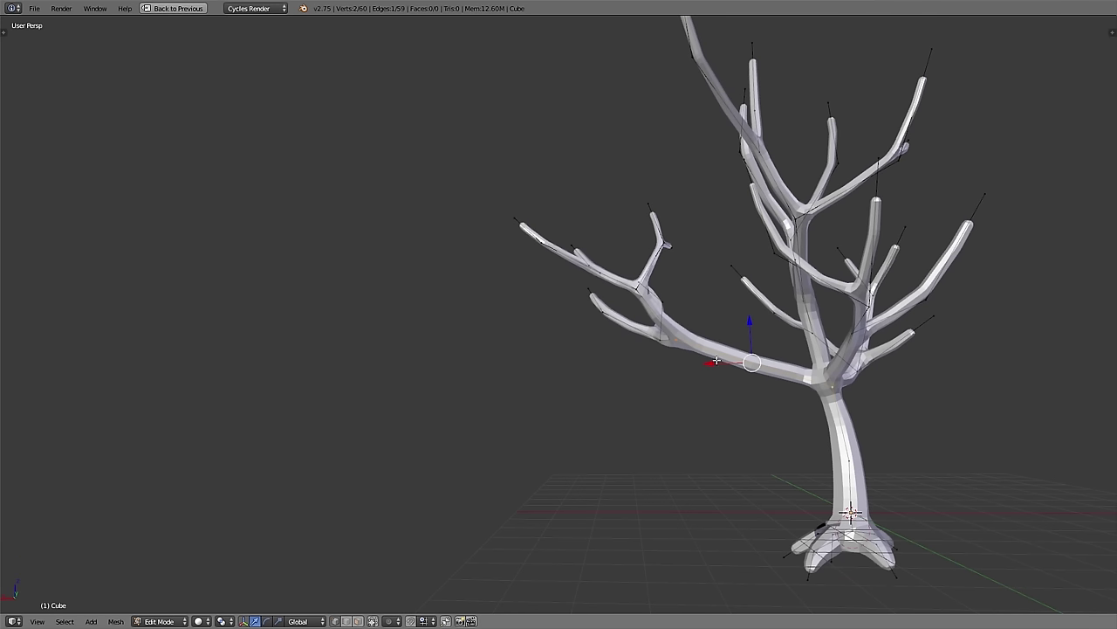
Step: Circle-select the vertices of the newly attached branch cluster and set the pivot point to 3D Cursor
mouse_move(710, 351)
middle_down()
mouse_move(765, 352)
mouse_move(721, 352)
middle_up()
key(a)
key(c)
scroll(646, 340, down, 4)
mouse_move(646, 334)
mouse_down()
mouse_move(606, 327)
mouse_move(636, 242)
mouse_move(593, 237)
mouse_up()
right_click(595, 240)
scroll(641, 325, up, 1)
shift+middle_drag(697, 340, 633, 342)
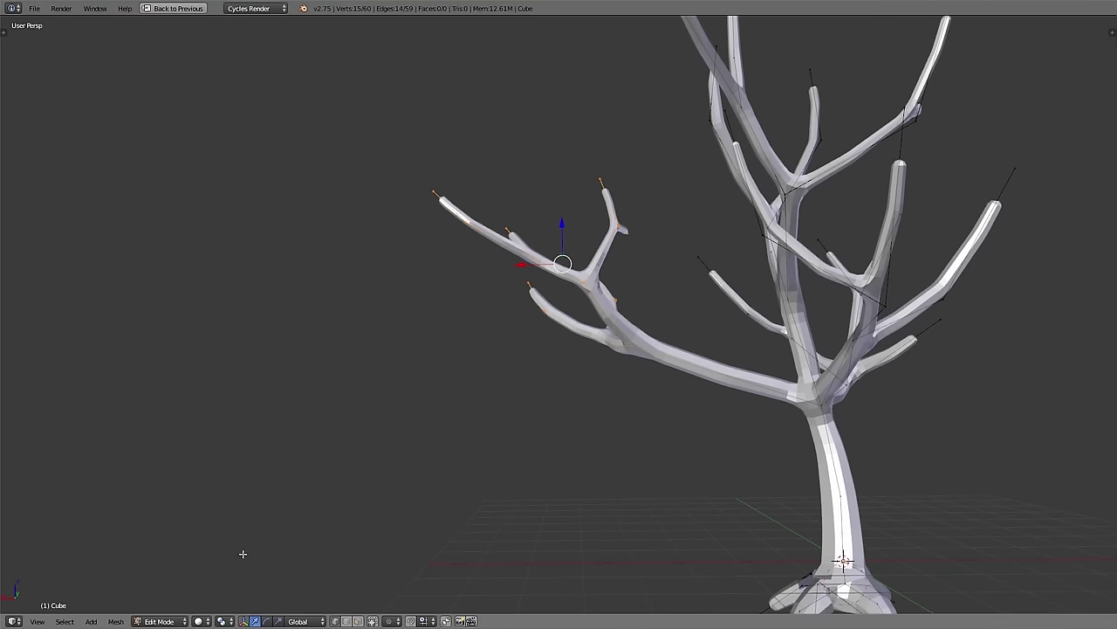
click(221, 621)
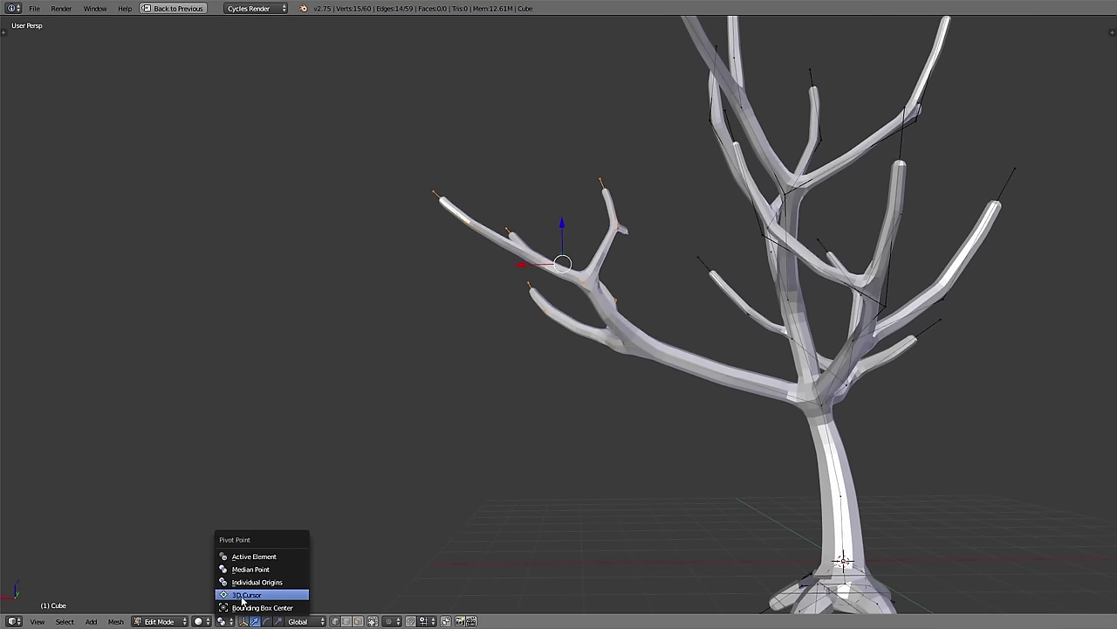
click(247, 595)
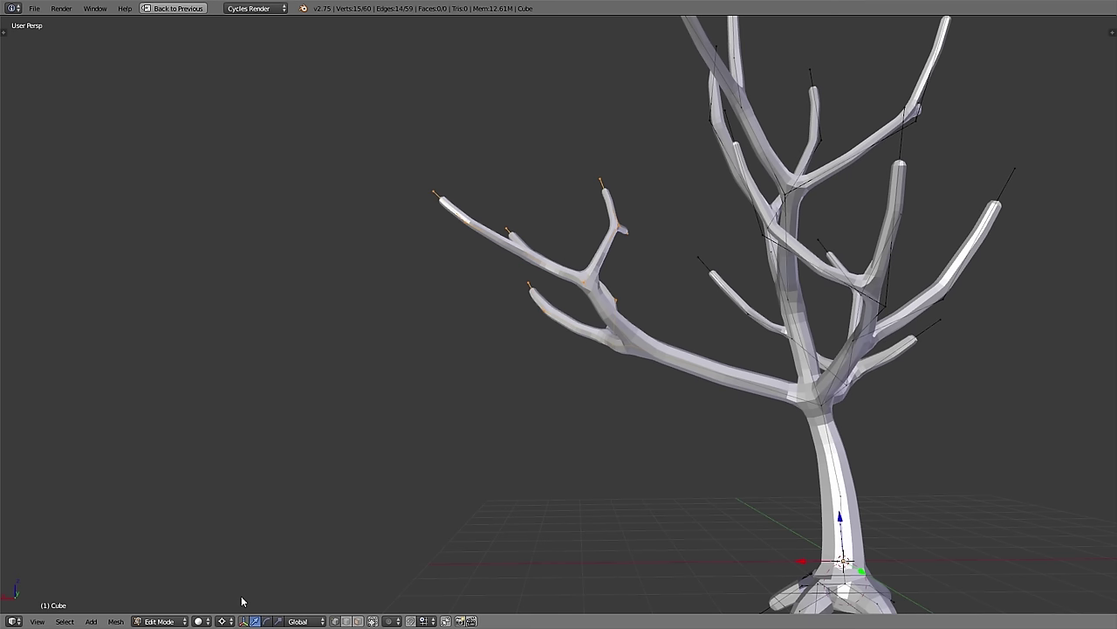
Step: Place the 3D cursor near the trunk's first fork, rotate the selected branch cluster around it, and adjust the cluster's position
click(783, 391)
key(r)
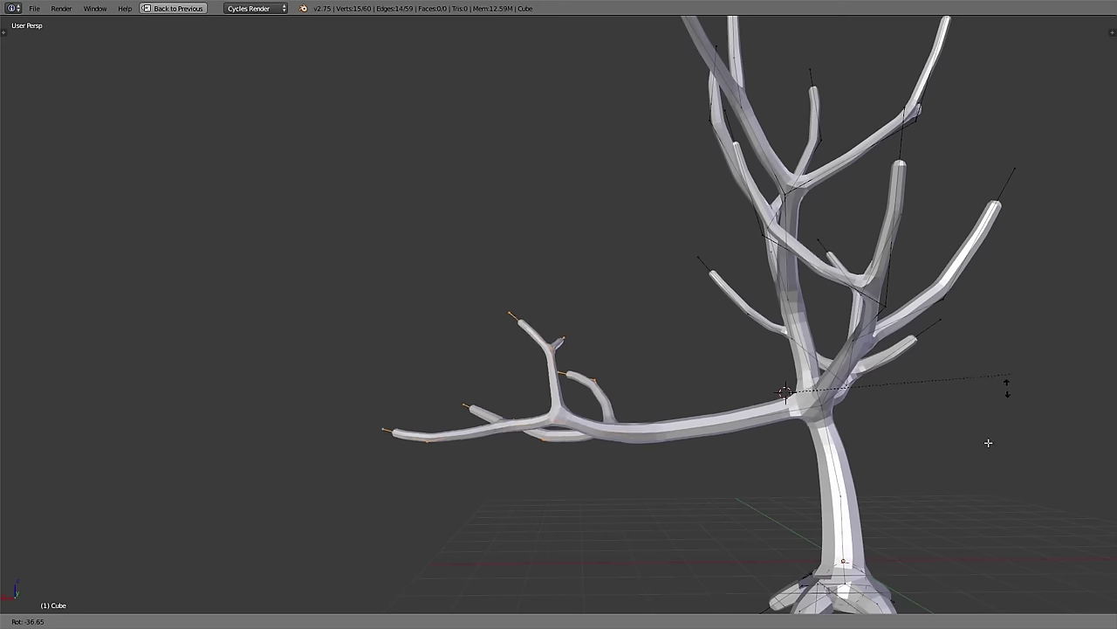
click(932, 529)
key(g)
click(805, 434)
Step: Place the 3D cursor at the outer end of the connecting limb and rotate the branch cluster around it by about 18 degrees
click(672, 332)
key(r)
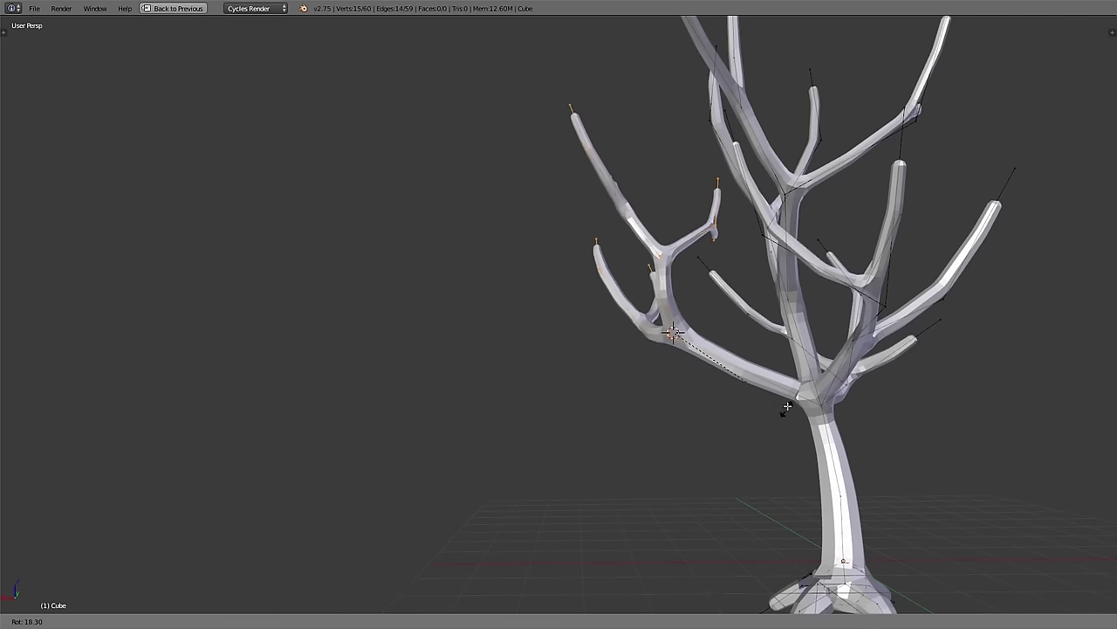
click(783, 407)
Step: Subdivide the edge joining the new branch cluster to the trunk, and scale and reposition the branch
right_click(673, 332)
shift+right_click(821, 406)
key(w)
key(b)
drag(532, 95, 678, 402)
key(s)
click(731, 437)
key(g)
click(771, 462)
Step: Select four twig tips of one branch, grow the selection twice, and rotate it around the 3D cursor from two viewing angles
middle_drag(699, 384, 830, 396)
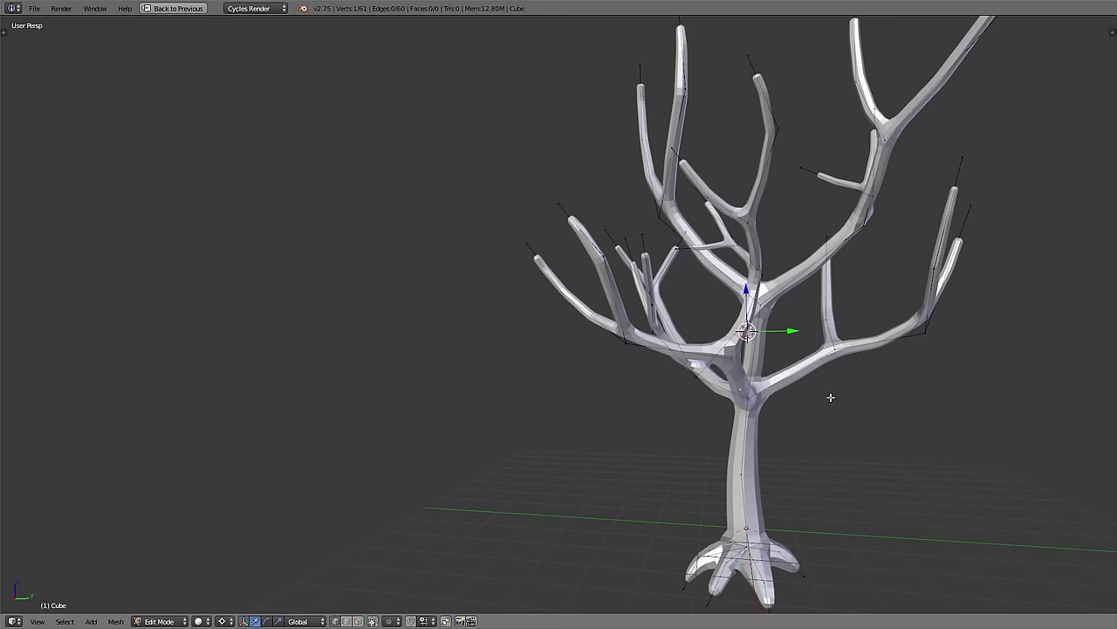
middle_drag(763, 252, 803, 261)
right_click(671, 251)
shift+right_click(688, 192)
shift+right_click(689, 142)
shift+right_click(773, 57)
key(ctrl+KP_Add)
key(ctrl+KP_Add)
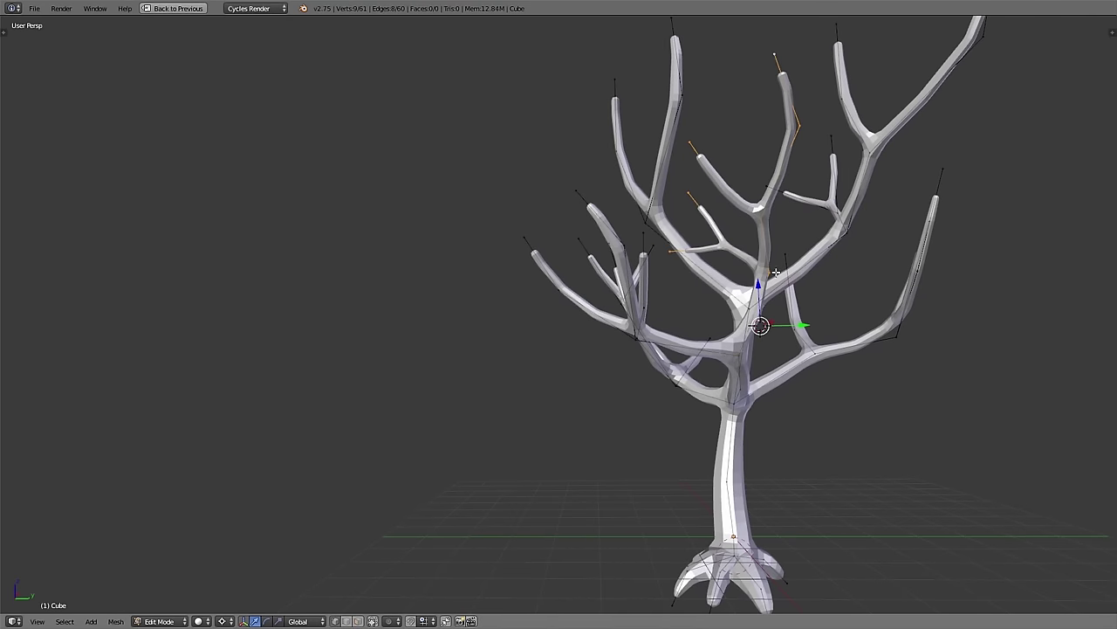
key(r)
click(938, 350)
middle_drag(938, 349, 760, 340)
key(r)
click(837, 351)
Step: In Object Mode, enable Smooth Shading in the tree's Skin modifier and reset the 3D cursor to the origin
scroll(837, 350, down, 5)
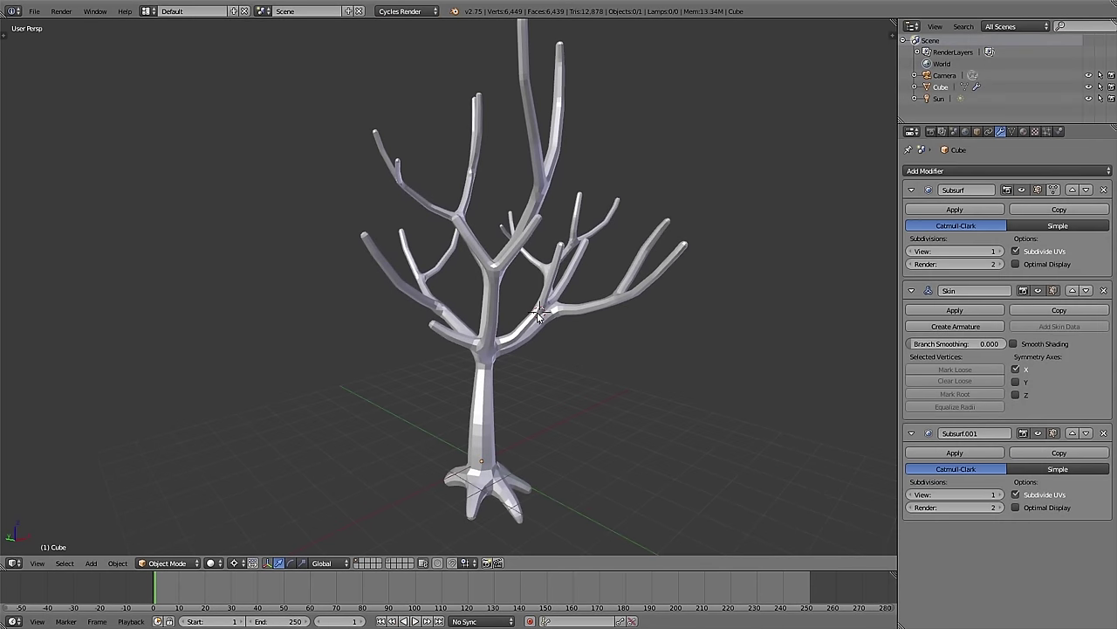
key(t)
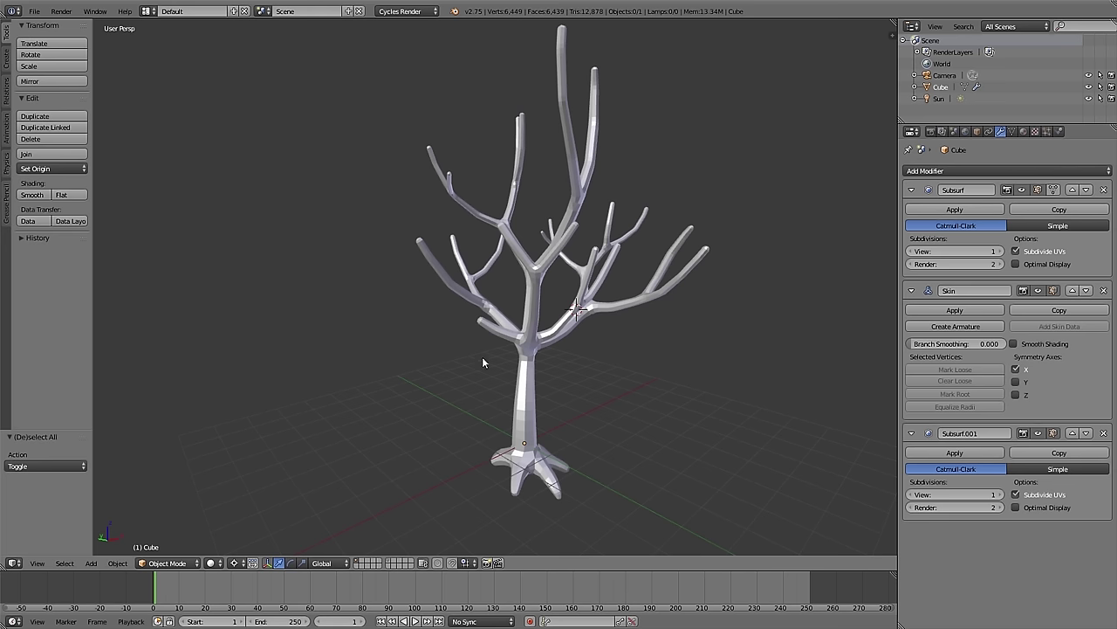
click(1013, 343)
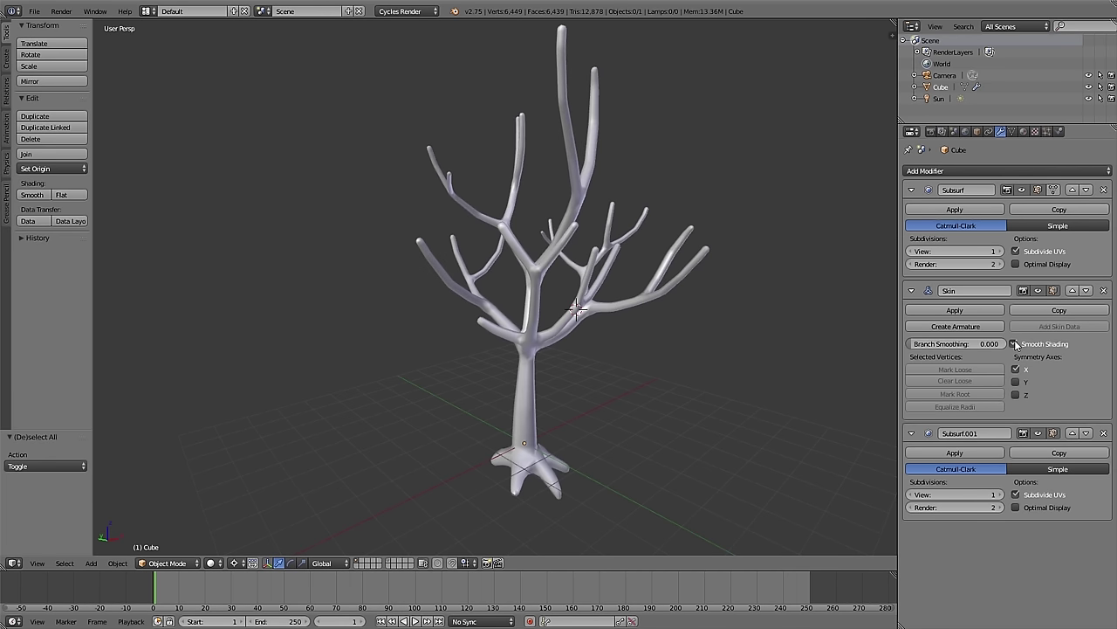
key(a)
key(shift+c)
key(a)
middle_drag(760, 368, 658, 369)
scroll(658, 368, down, 2)
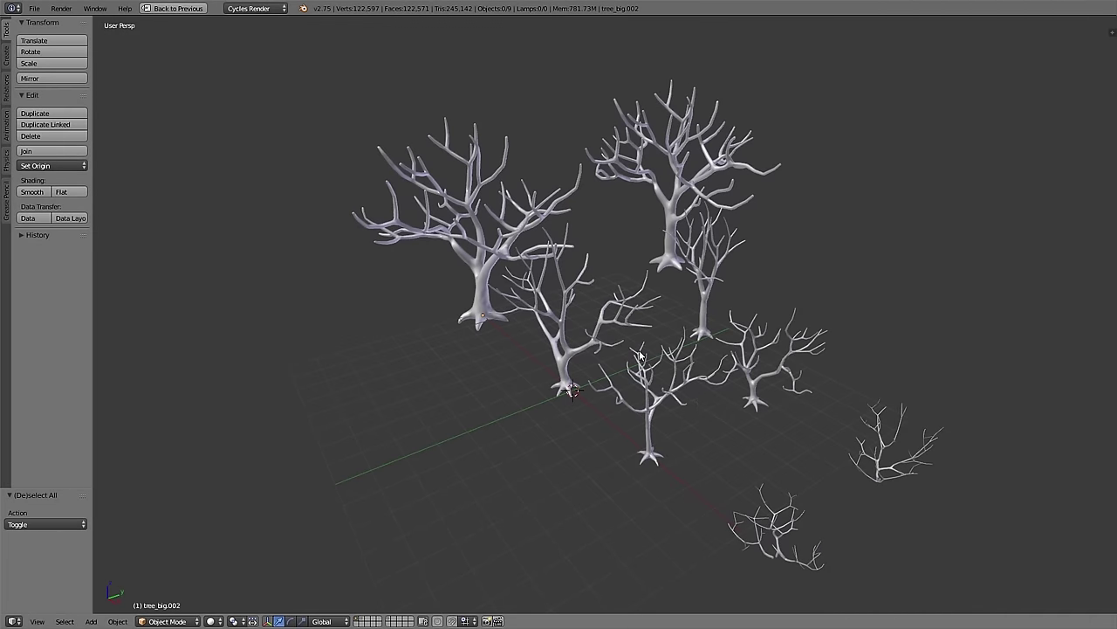
Step: Examine the prepared big, medium and small tree variants, selecting them one by one
right_click(469, 271)
middle_drag(469, 272, 545, 260)
middle_drag(605, 220, 657, 281)
right_click(587, 236)
right_click(668, 279)
right_click(724, 260)
scroll(873, 338, up, 4)
right_click(583, 399)
middle_drag(582, 399, 537, 416)
right_click(398, 434)
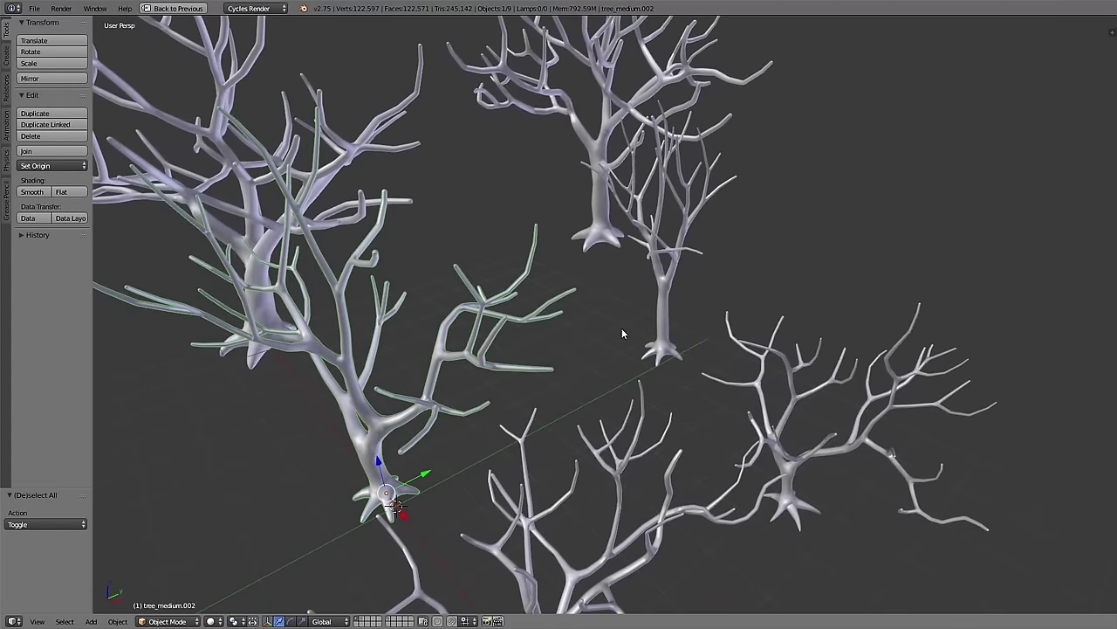
Step: Examine the prepared tree variants and the big, medium and small branch objects, selecting individual ones
scroll(651, 253, down, 6)
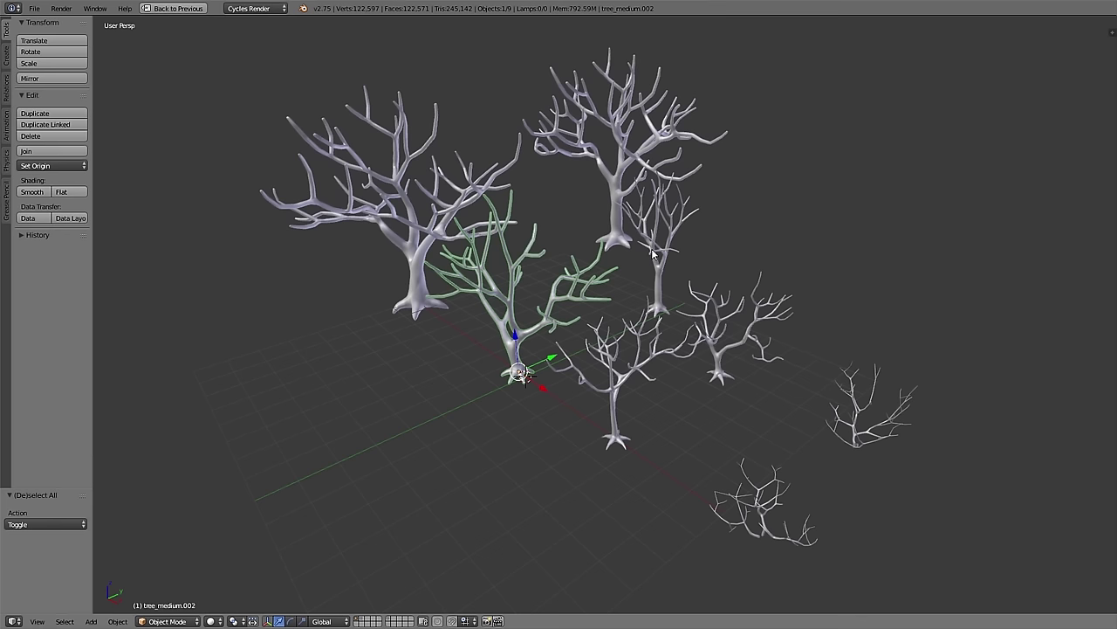
key(a)
right_click(528, 342)
middle_drag(528, 342, 504, 336)
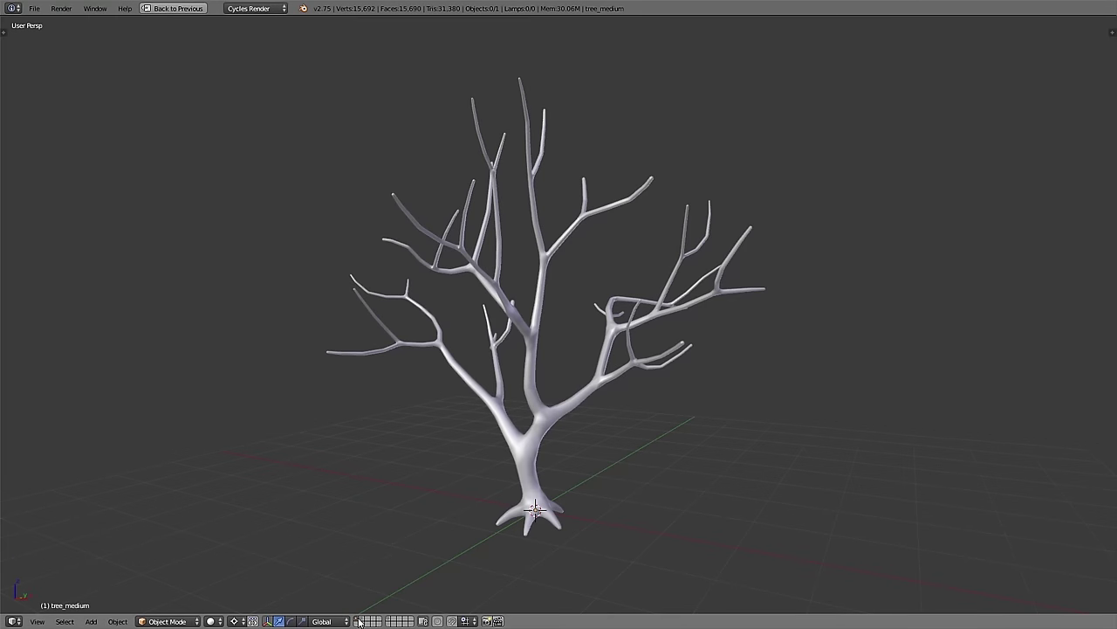
click(361, 618)
right_click(456, 476)
middle_drag(490, 507, 565, 391)
scroll(573, 267, up, 3)
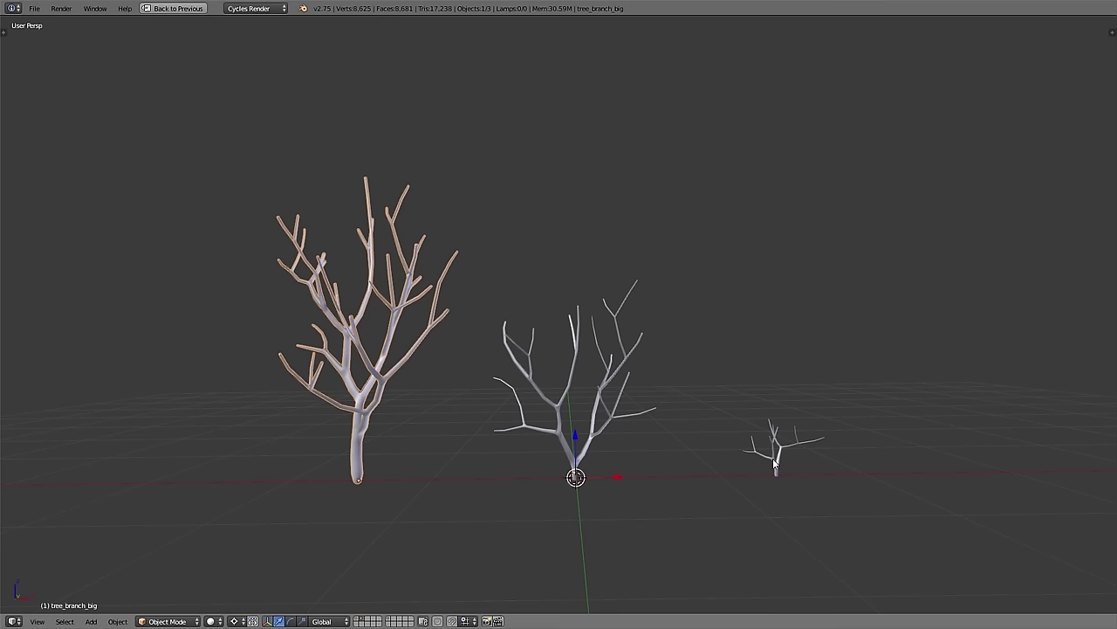
key(a)
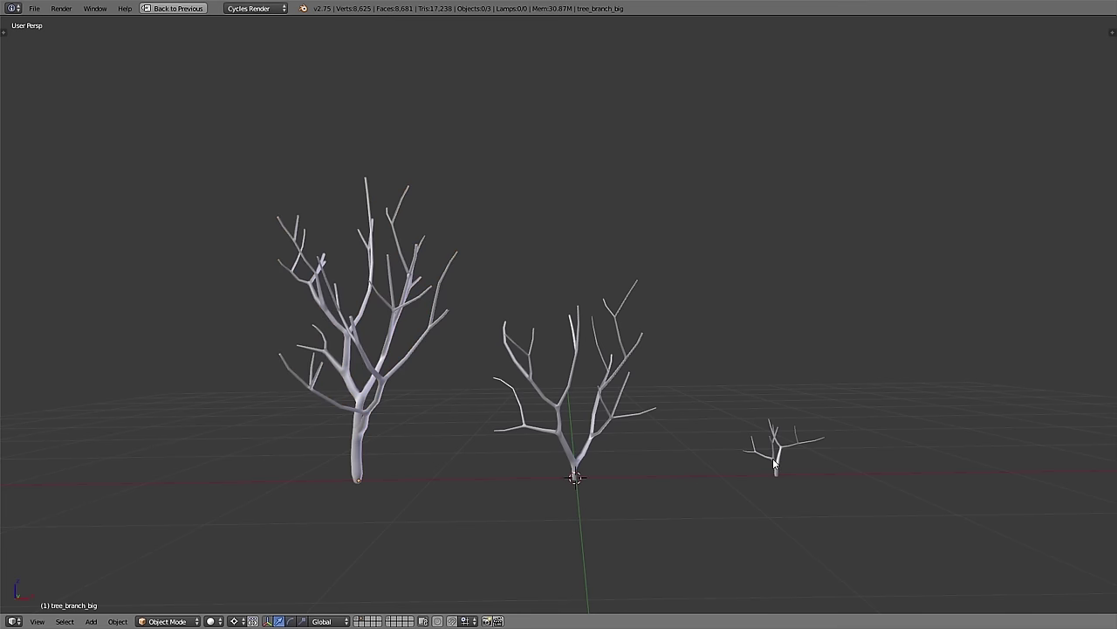
right_click(529, 432)
Step: Restore the full layout, collapse the medium branch's Skin modifier settings and set the viewport to orthographic
key(ctrl+Up)
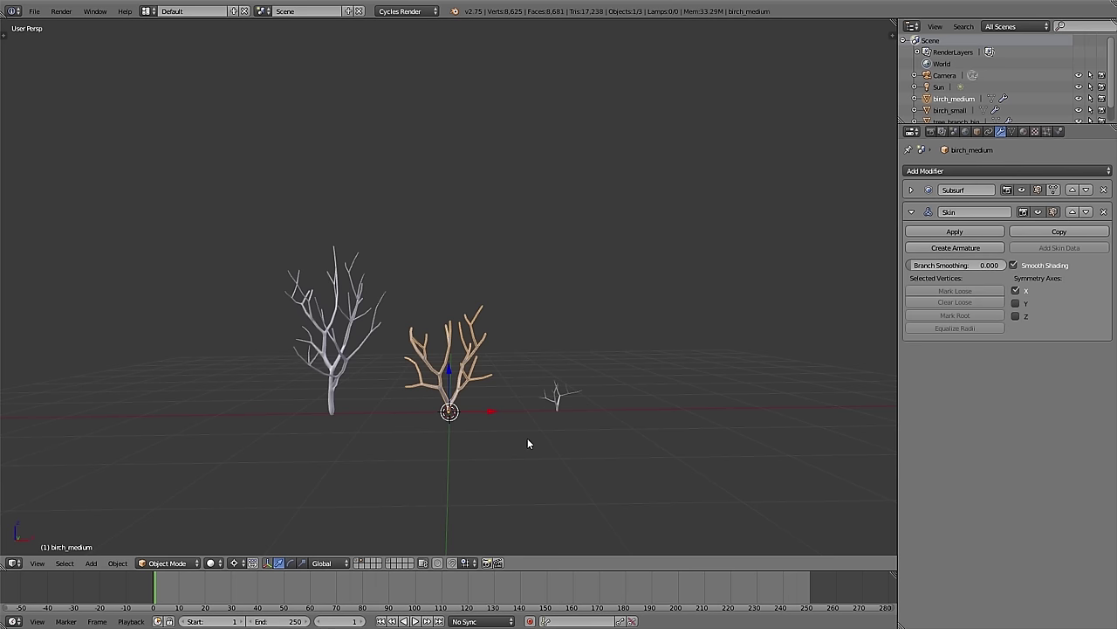
click(910, 212)
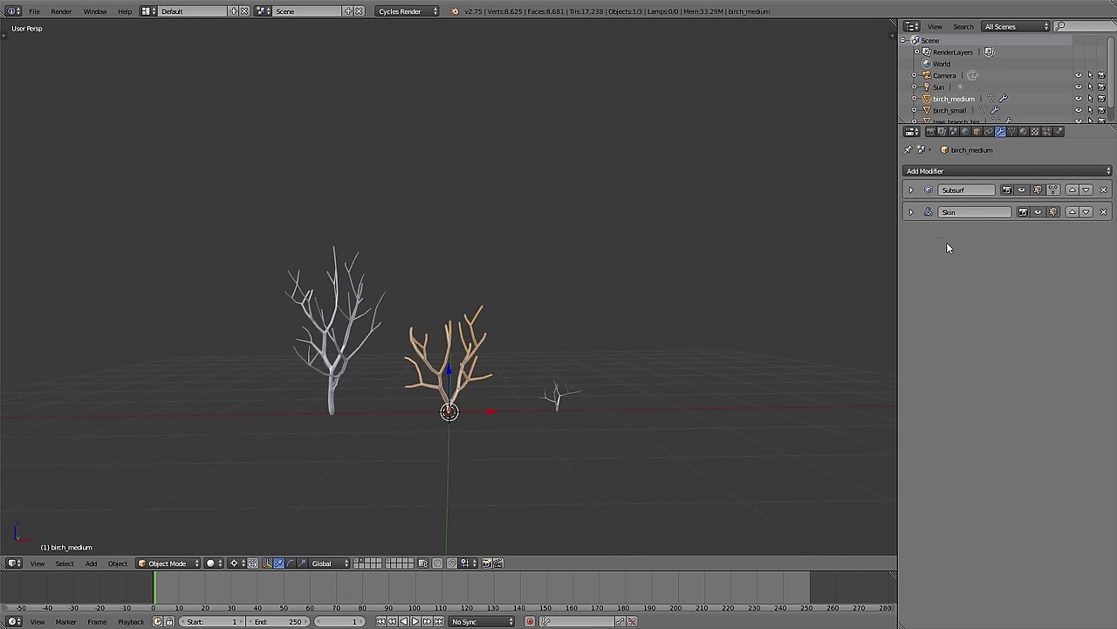
middle_drag(479, 430, 438, 443)
scroll(459, 382, up, 4)
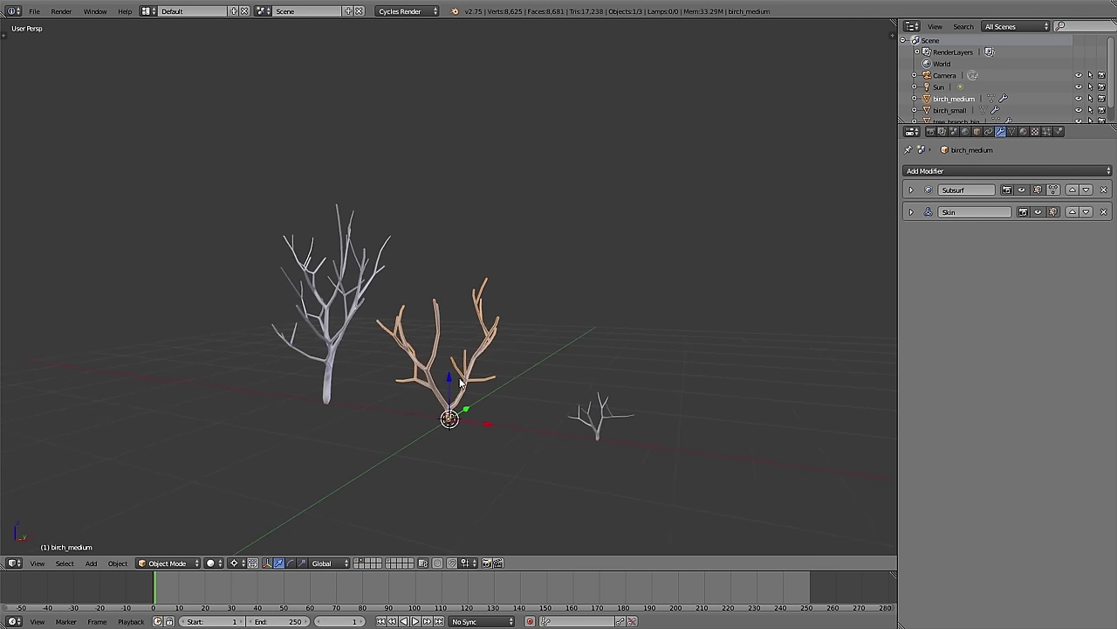
key(KP_5)
scroll(462, 379, down, 5)
shift+middle_drag(563, 320, 558, 94)
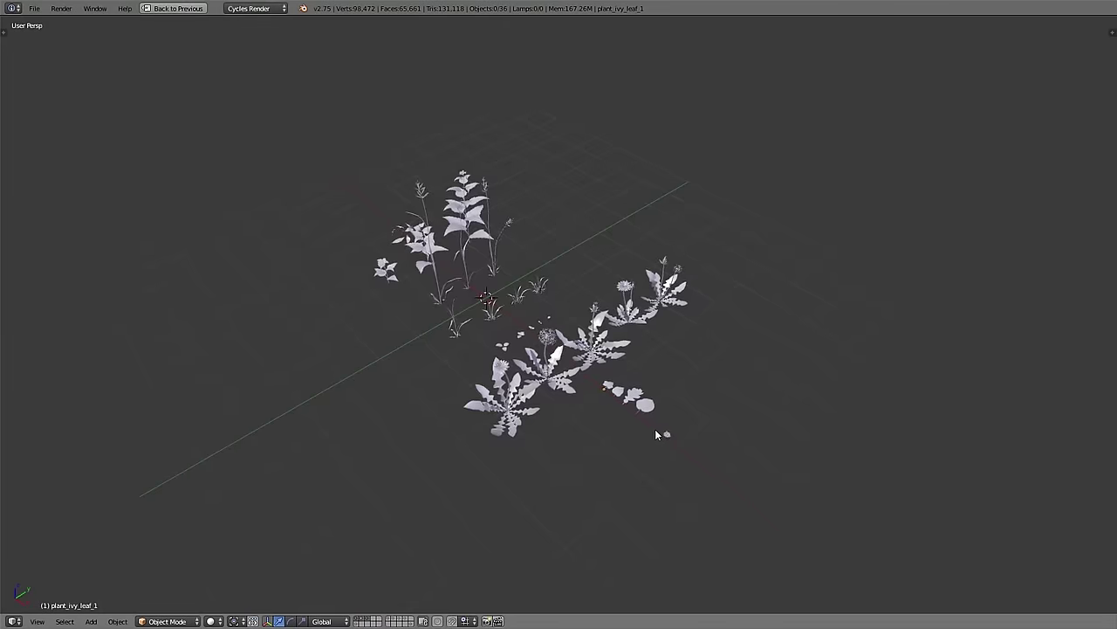
Step: Select the oak leaf among the prepared plants and paste a copy into the branch scene
scroll(654, 428, up, 8)
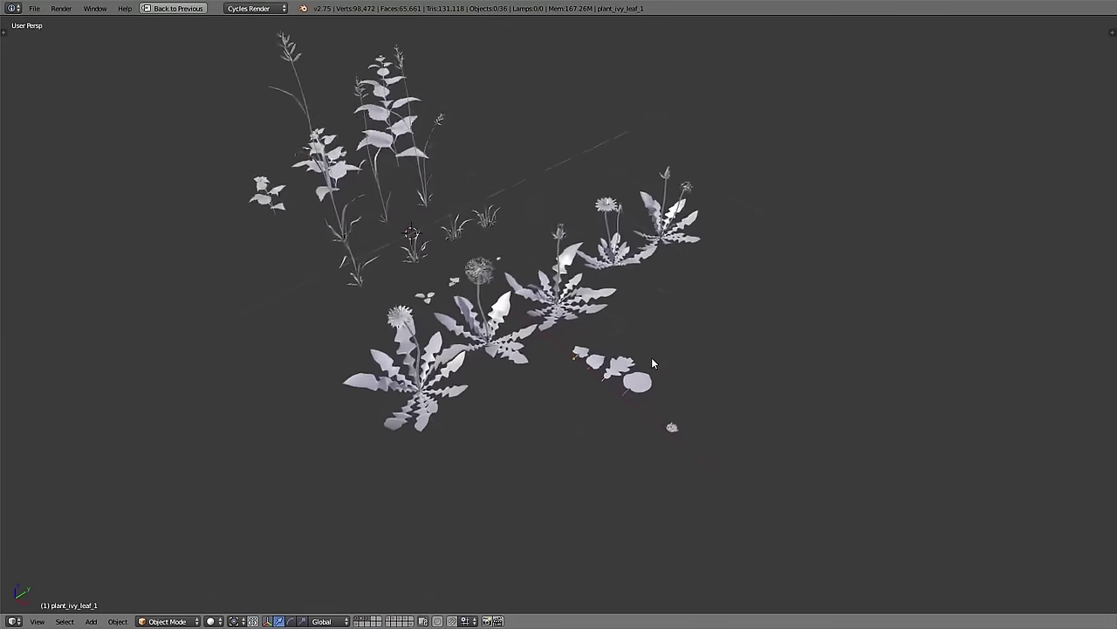
scroll(638, 375, up, 5)
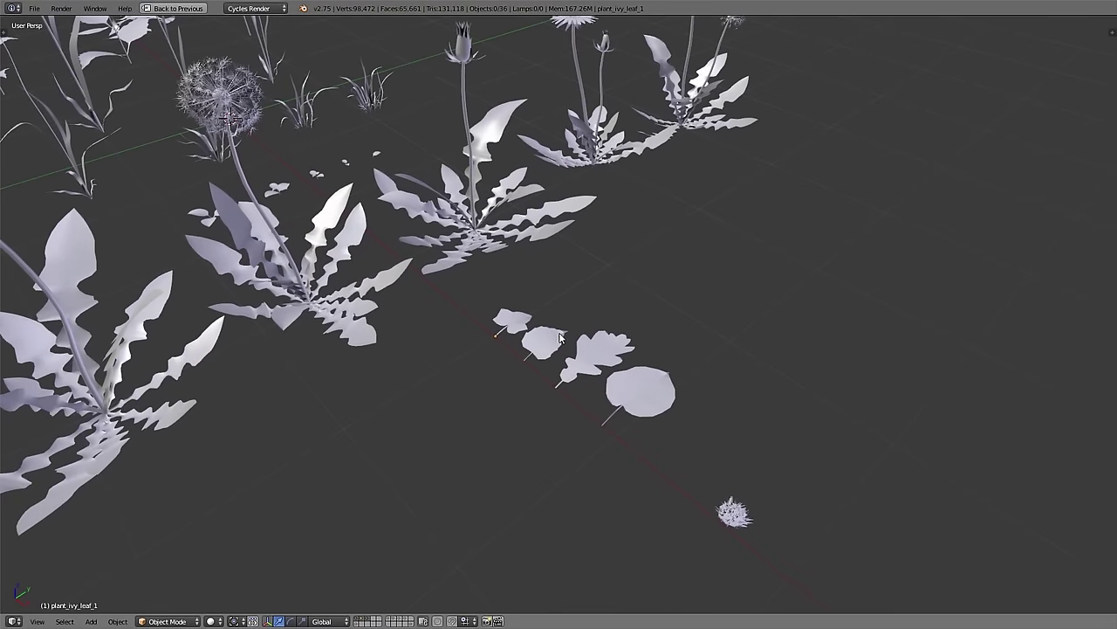
right_click(632, 361)
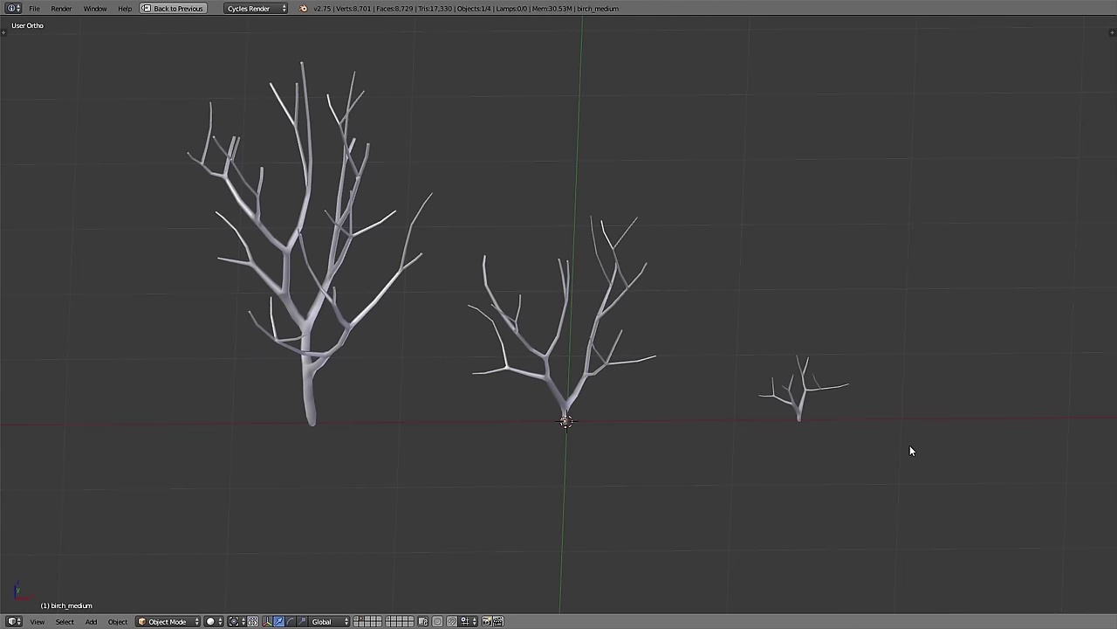
key(ctrl+v)
Step: Select the pasted oak leaf and clear its location so it sits at the origin
scroll(908, 449, down, 4)
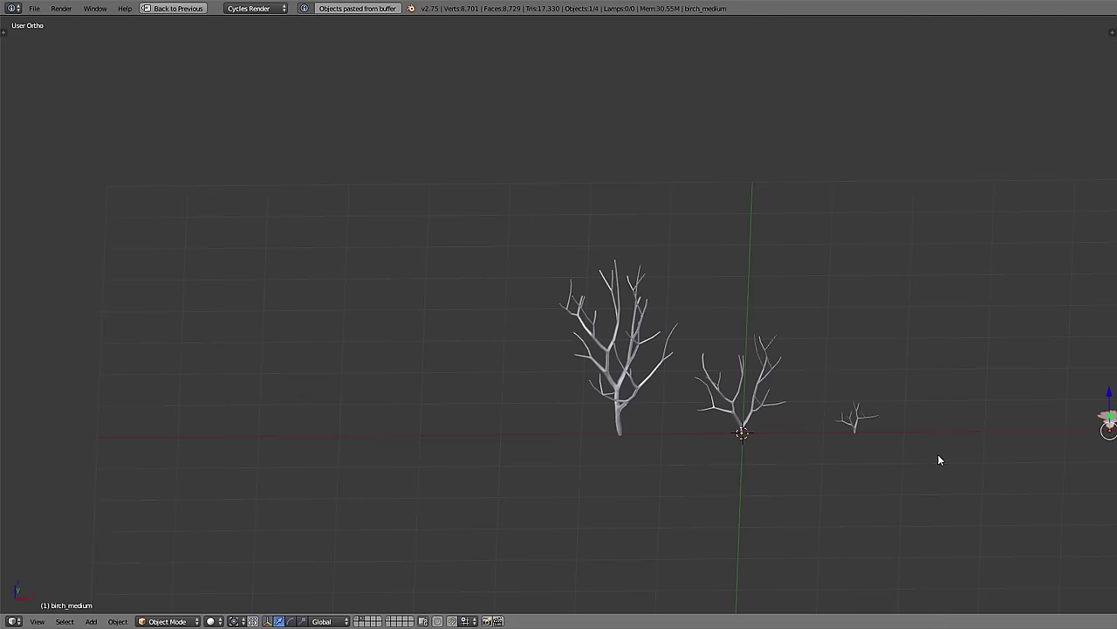
shift+middle_drag(939, 455, 767, 434)
right_click(938, 397)
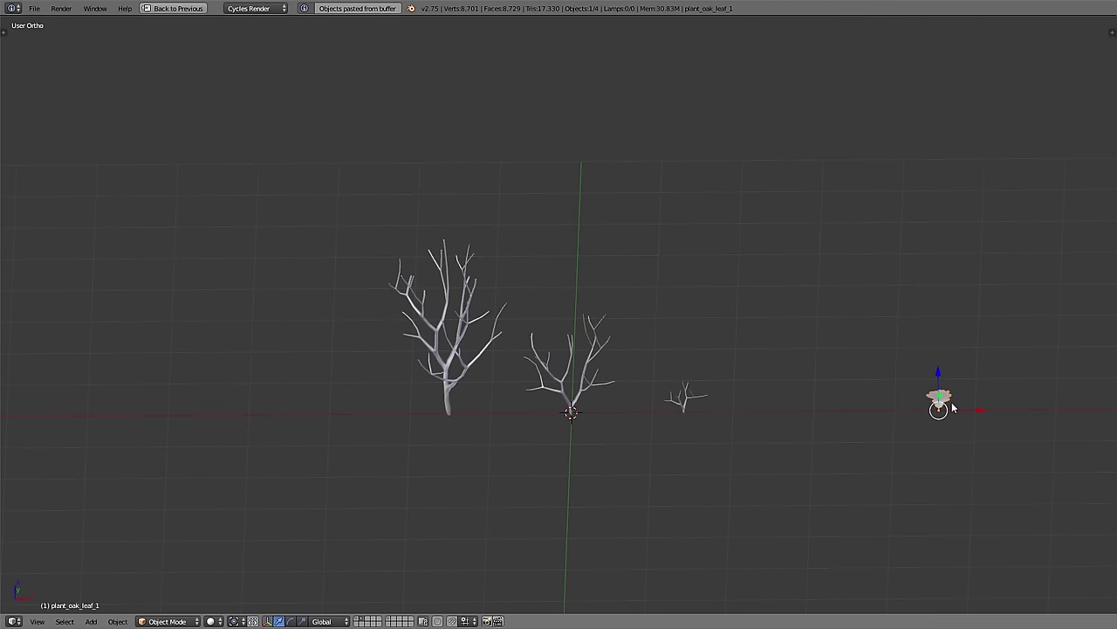
key(alt+g)
Step: Scale the oak leaf down to suit the medium branch and apply the transform
scroll(608, 454, up, 5)
mouse_move(608, 454)
middle_down()
mouse_move(657, 386)
mouse_move(590, 406)
mouse_move(613, 441)
middle_up()
key(s)
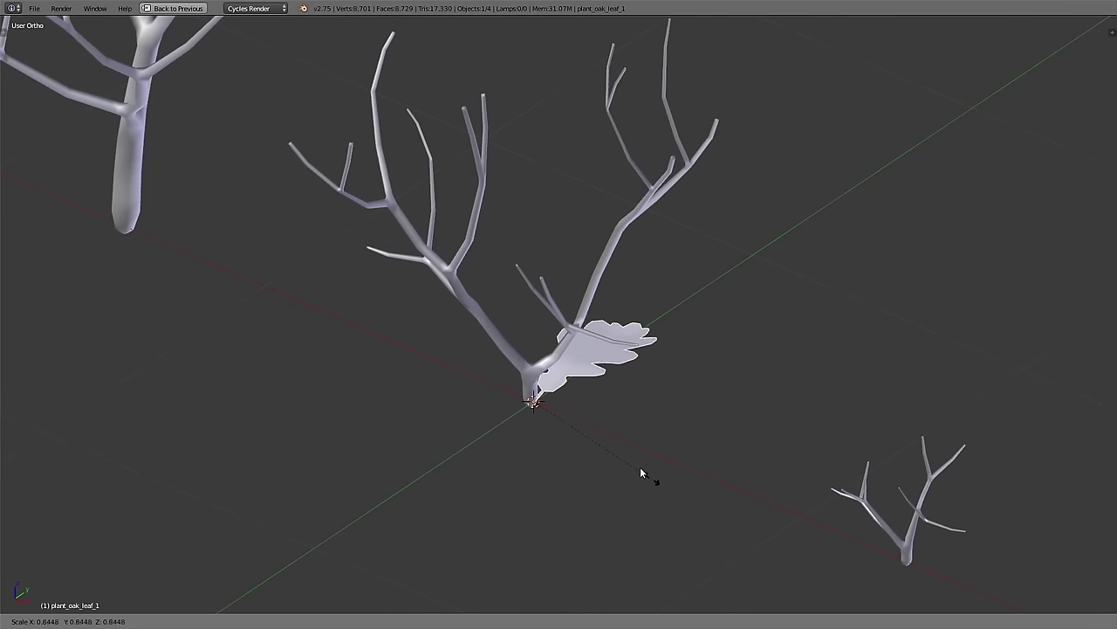
click(606, 435)
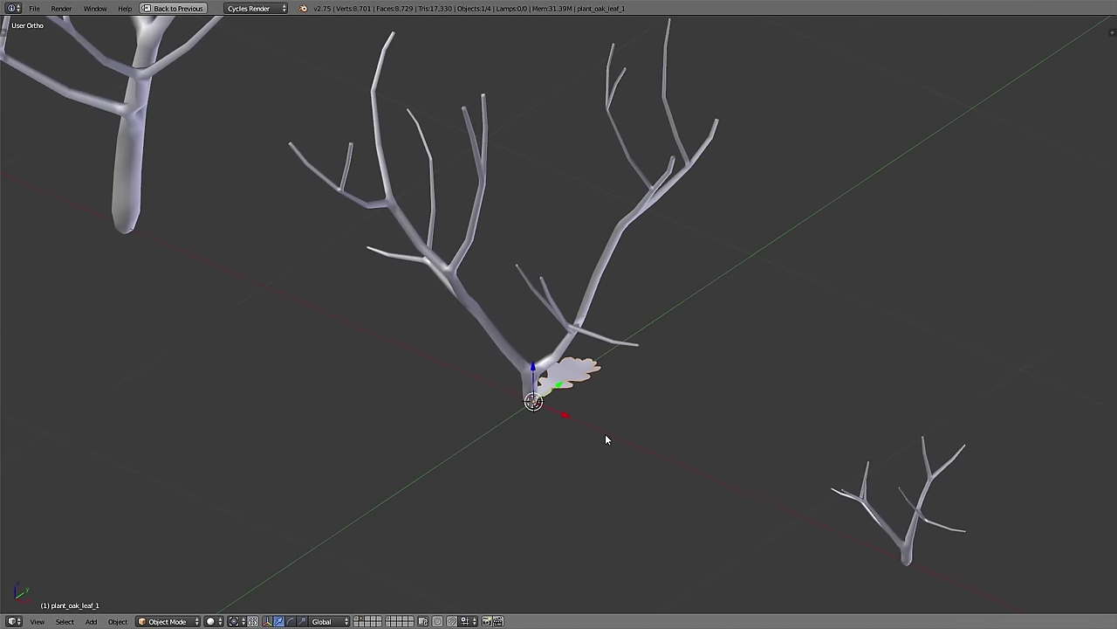
key(ctrl+a)
click(608, 460)
Step: Move the oak leaf to a separate layer and show only that layer
shift+middle_drag(646, 445, 604, 446)
key(m)
click(707, 465)
click(370, 618)
scroll(491, 483, down, 2)
middle_drag(485, 448, 578, 453)
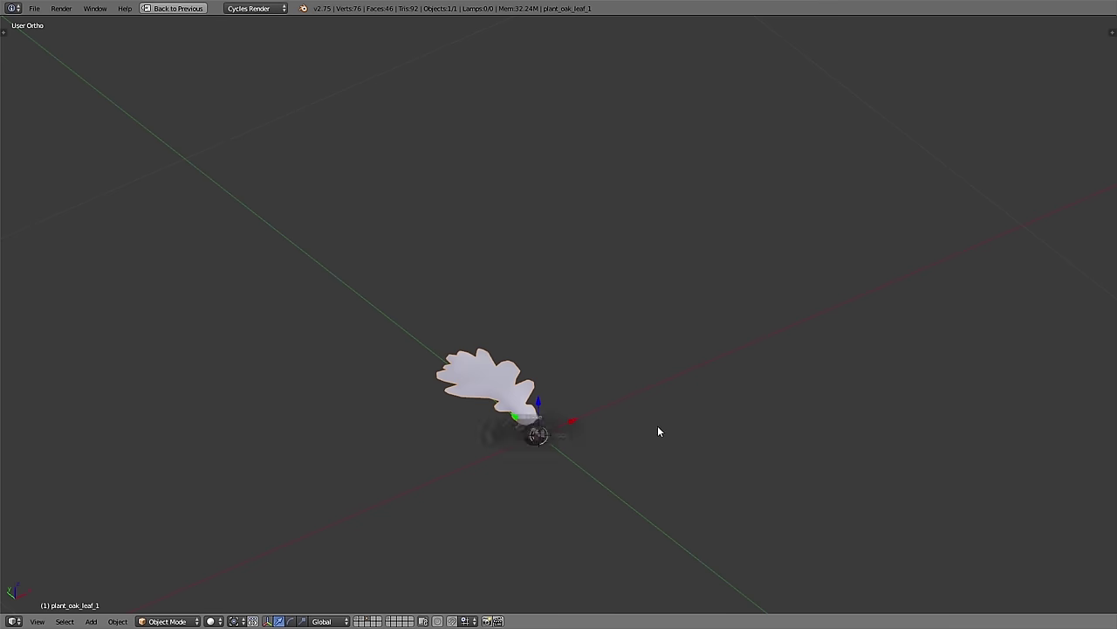
Step: In Edit Mode, circle-select the vertices at the end of the oak leaf's stem
key(Tab)
key(a)
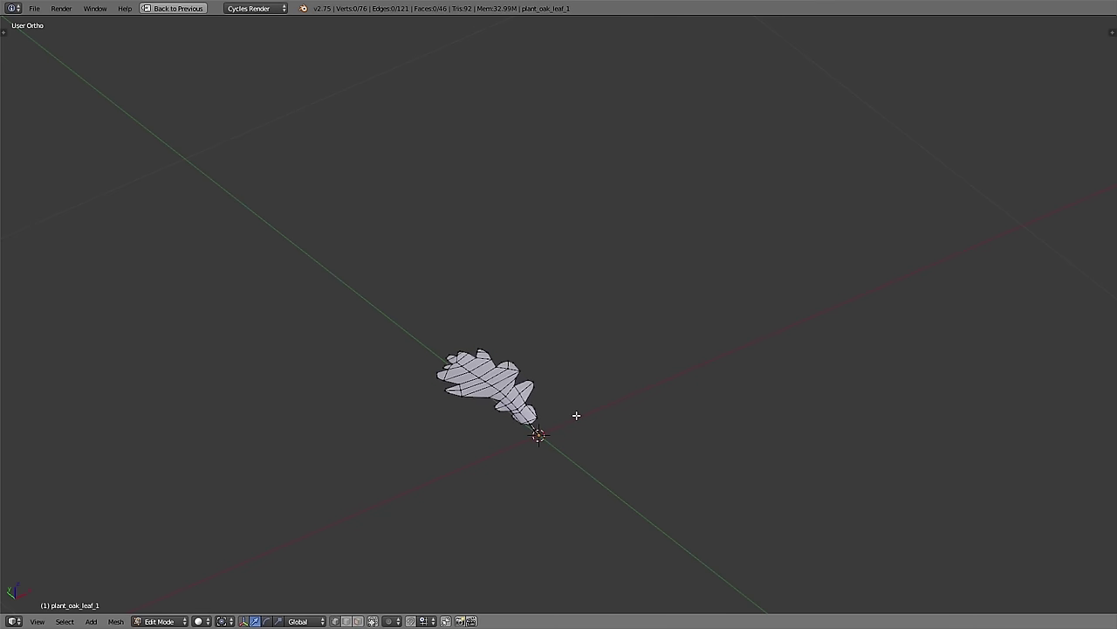
scroll(557, 434, up, 5)
key(c)
drag(532, 444, 519, 432)
right_click(528, 432)
scroll(529, 434, down, 3)
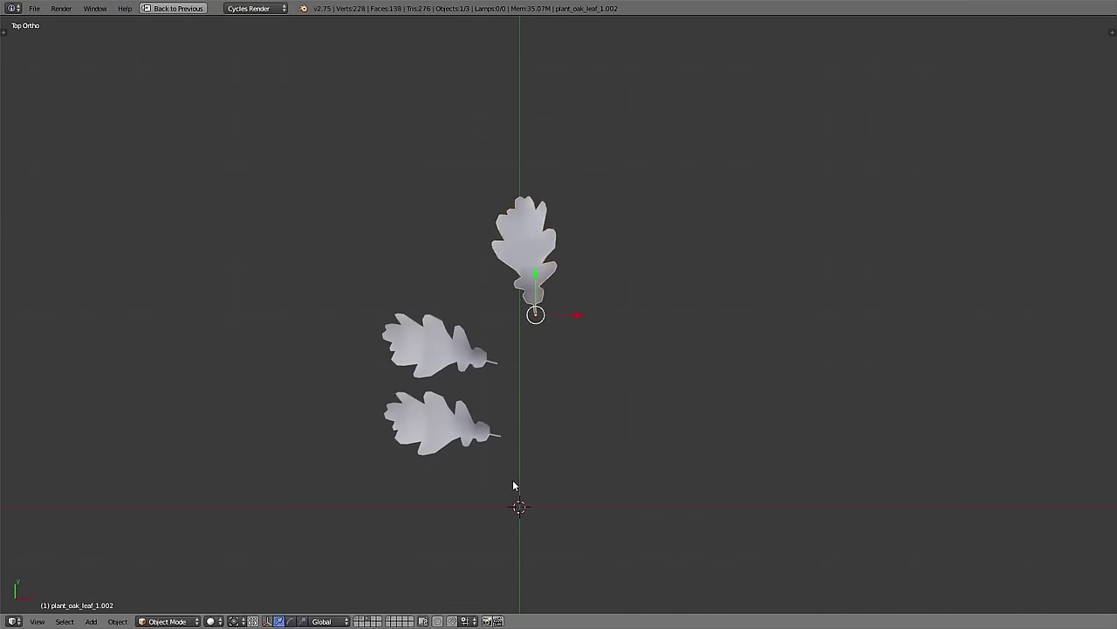
Step: Move the top leaf and add two duplicates opposite the existing pair, rotating and scaling them into a five-leaf cluster
key(g)
key(shift+d)
key(r)
key(shift+d)
key(r)
key(s)
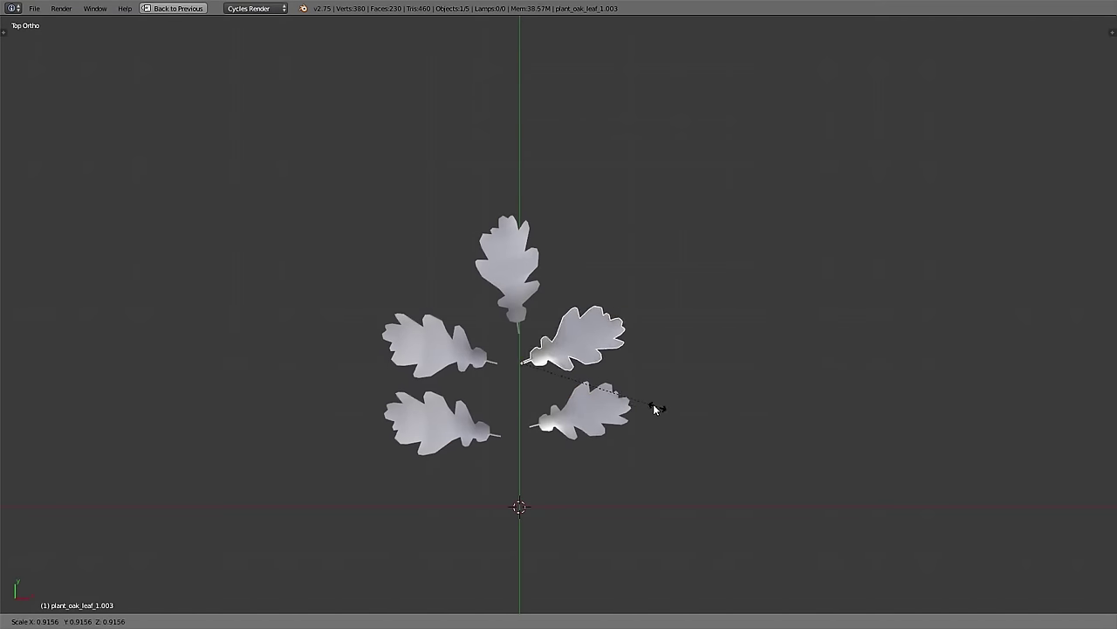
Step: Scale the upper-left leaf, and scale and rotate the top leaf to vary the cluster
right_click(471, 356)
key(s)
click(566, 416)
right_click(510, 279)
key(s)
key(r)
Step: Rotate two of the other leaves individually to vary their orientation
right_click(574, 419)
mouse_move(574, 443)
middle_down()
mouse_move(564, 427)
mouse_move(597, 377)
mouse_move(558, 451)
middle_up()
key(r)
click(587, 395)
right_click(410, 385)
key(r)
key(r)
click(641, 413)
Step: Select all five oak leaves and join them into one object
right_click(402, 404)
key(a)
key(a)
key(ctrl+j)
Step: In Edit Mode, extrude the stem ends of the leaves and scale them inward toward the cluster's middle
key(Tab)
key(KP_7)
scroll(529, 331, up, 5)
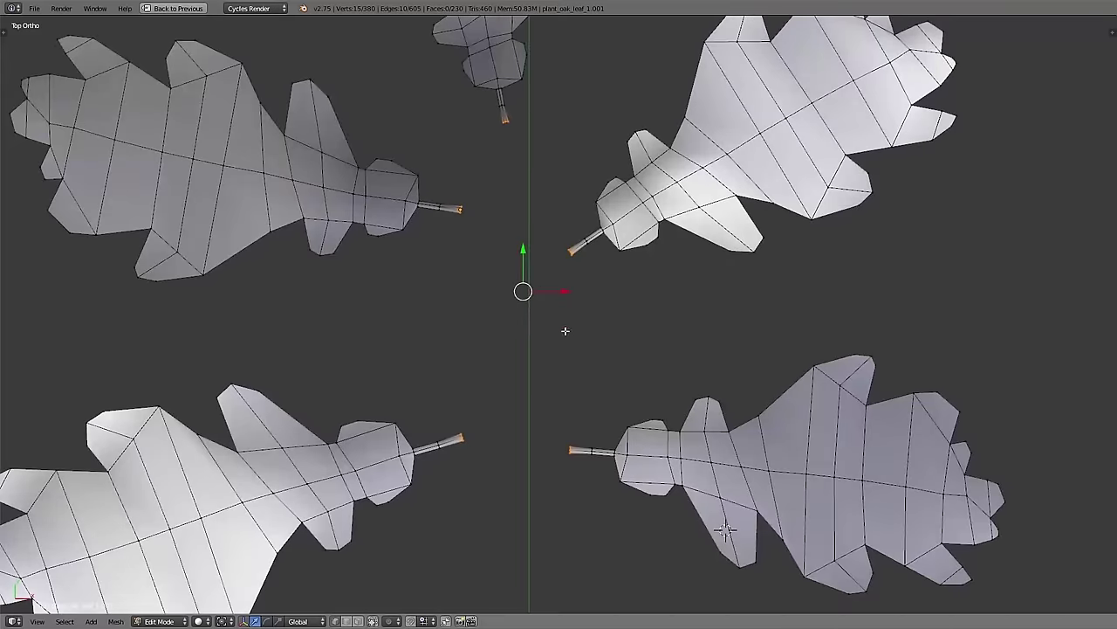
key(s)
click(596, 391)
Step: Move the end loops of the upper leaves' stems one by one to a common junction
scroll(493, 231, up, 5)
alt+right_click(481, 255)
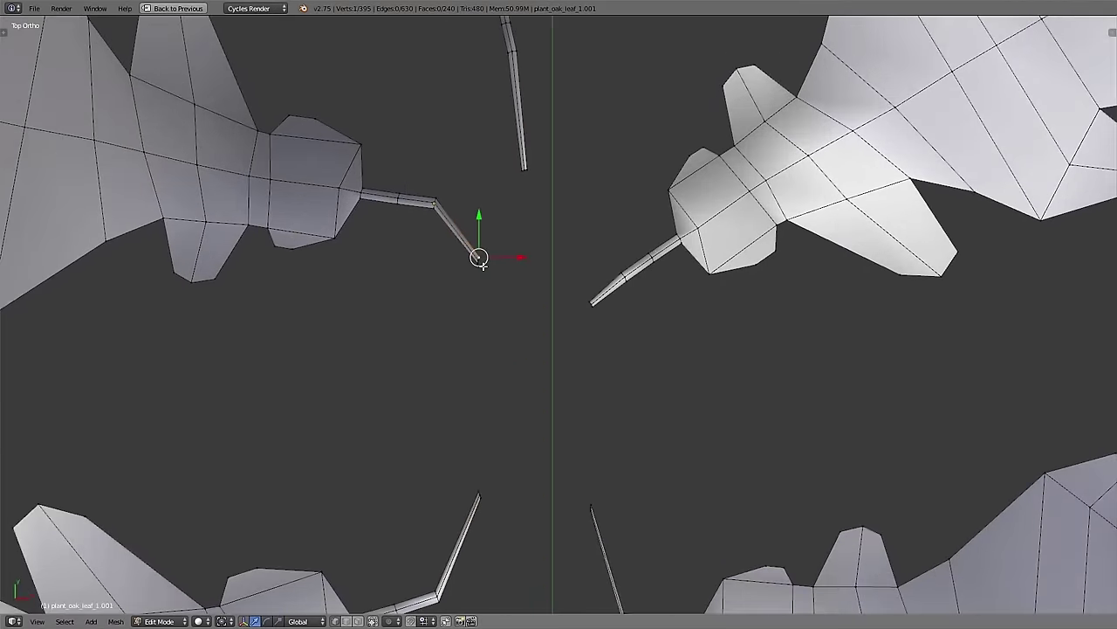
key(g)
click(488, 211)
alt+right_click(526, 150)
key(g)
click(480, 239)
scroll(479, 239, up, 7)
scroll(499, 242, down, 7)
alt+right_click(672, 437)
key(g)
click(502, 240)
Step: Fill the gaps between the stem ends and extend the main stem downward, connecting the two lower leaves
scroll(502, 240, up, 7)
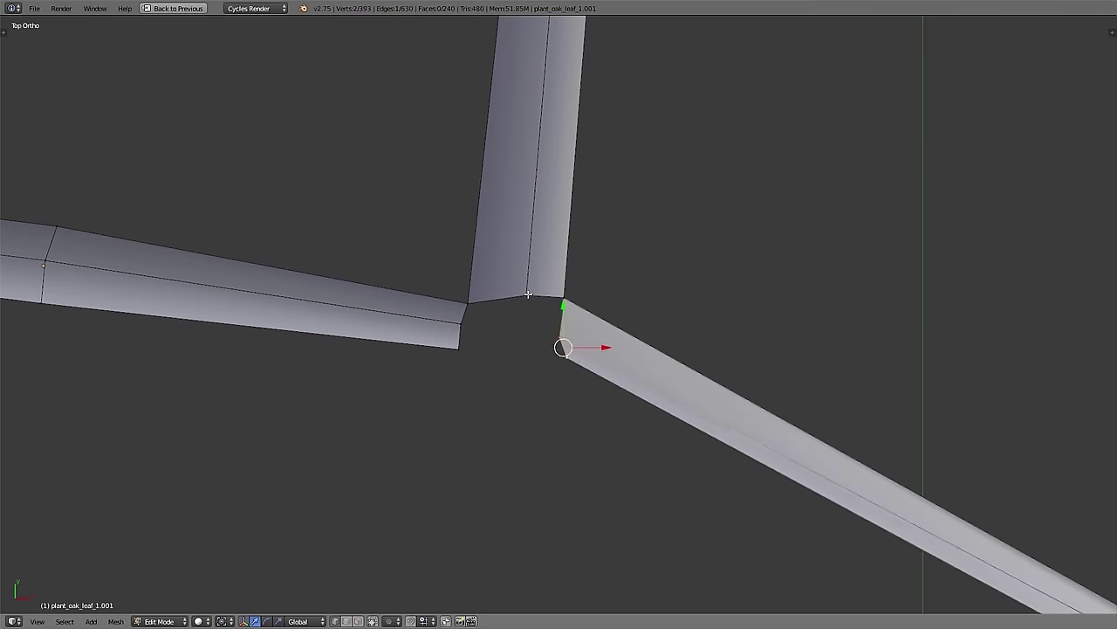
key(f)
scroll(515, 327, down, 12)
key(g)
click(536, 351)
alt+right_click(494, 346)
key(a)
shift+middle_drag(495, 439, 469, 232)
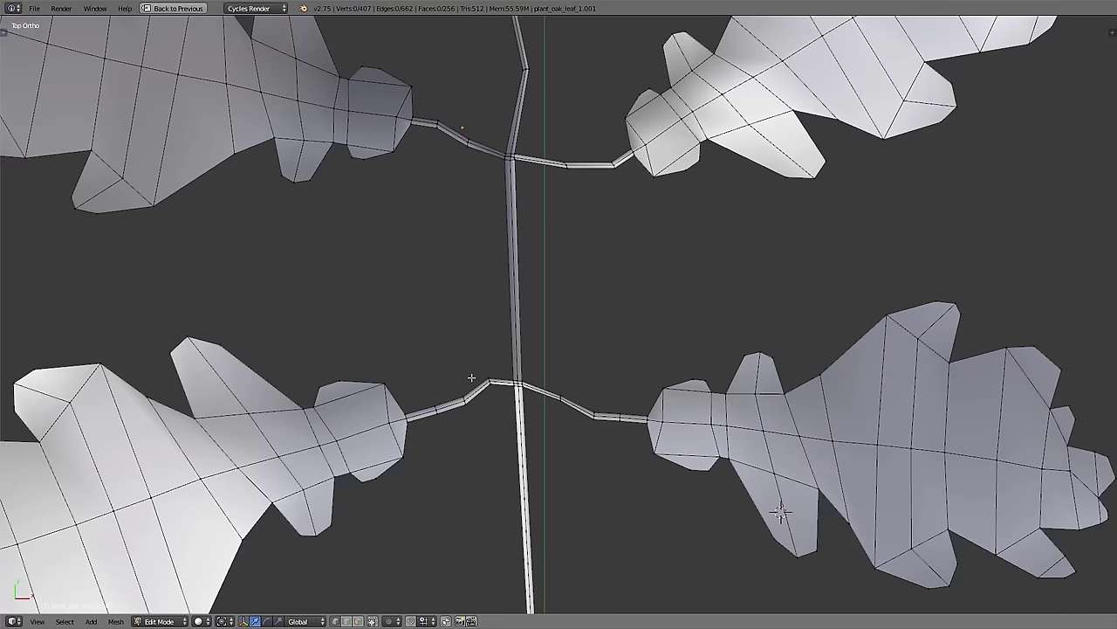
Step: Add two edge loops along the lower main stem and shape it, selecting the three upper leaves as a group
scroll(577, 448, down, 5)
middle_drag(576, 448, 838, 451)
key(c)
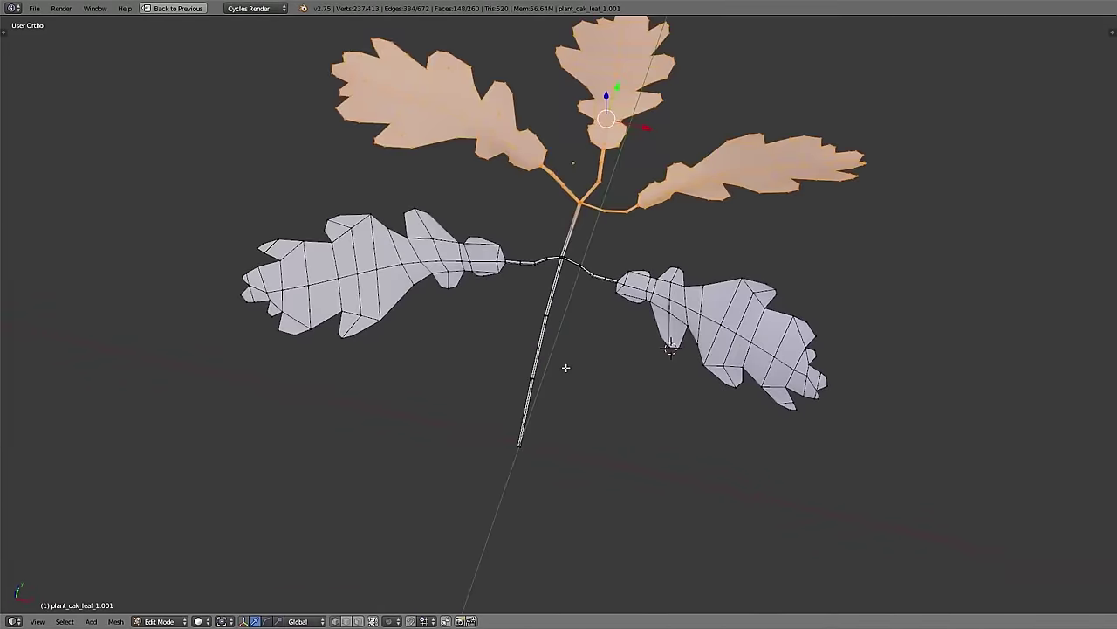
key(a)
Step: Select the bottom vertices of the main stem and place the 3D cursor at the stem's base
key(c)
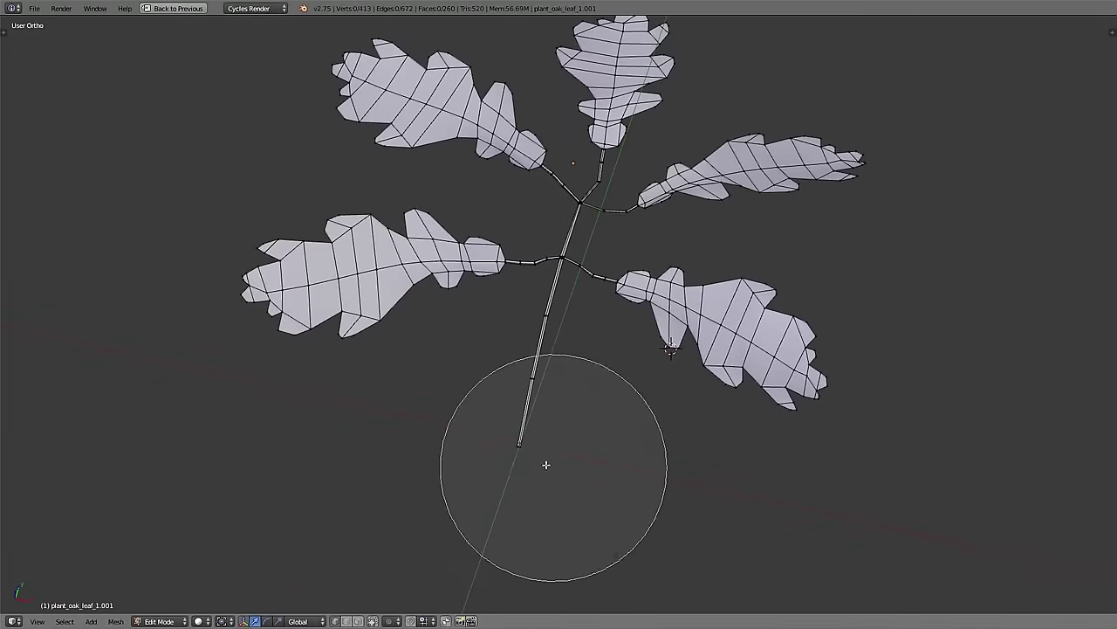
scroll(525, 505, up, 5)
click(527, 469)
right_click(530, 463)
scroll(536, 449, up, 4)
mouse_move(541, 457)
middle_down()
mouse_move(509, 433)
mouse_move(542, 436)
mouse_move(608, 409)
middle_up()
scroll(615, 406, down, 2)
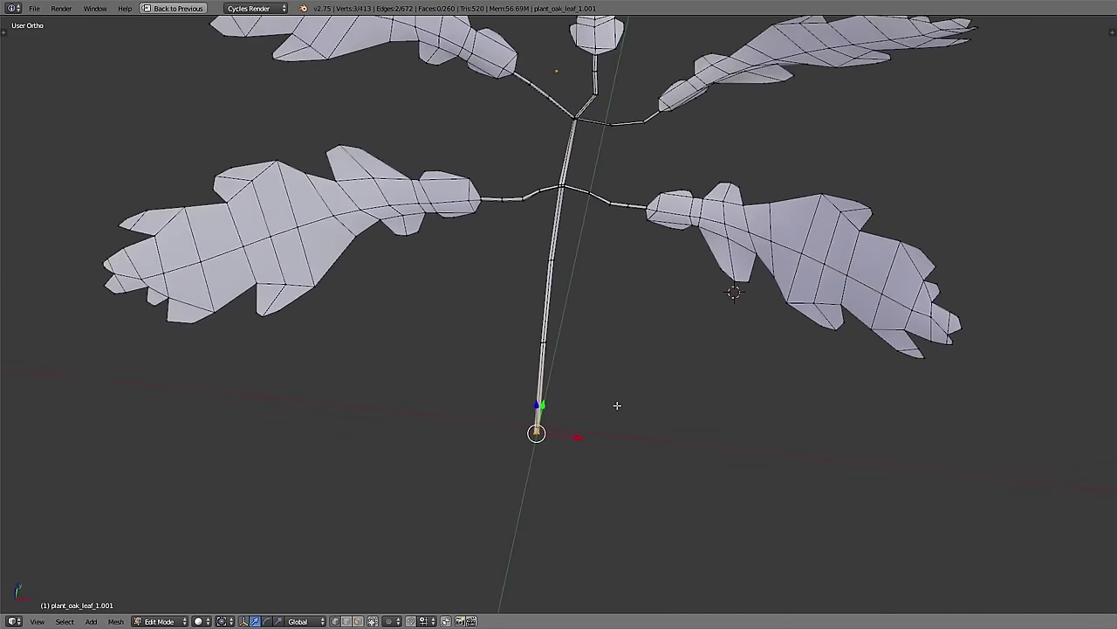
key(shift+c)
scroll(601, 421, up, 5)
Step: In Object Mode, set the leaf cluster's origin to the 3D cursor and check its shape from the side
key(Tab)
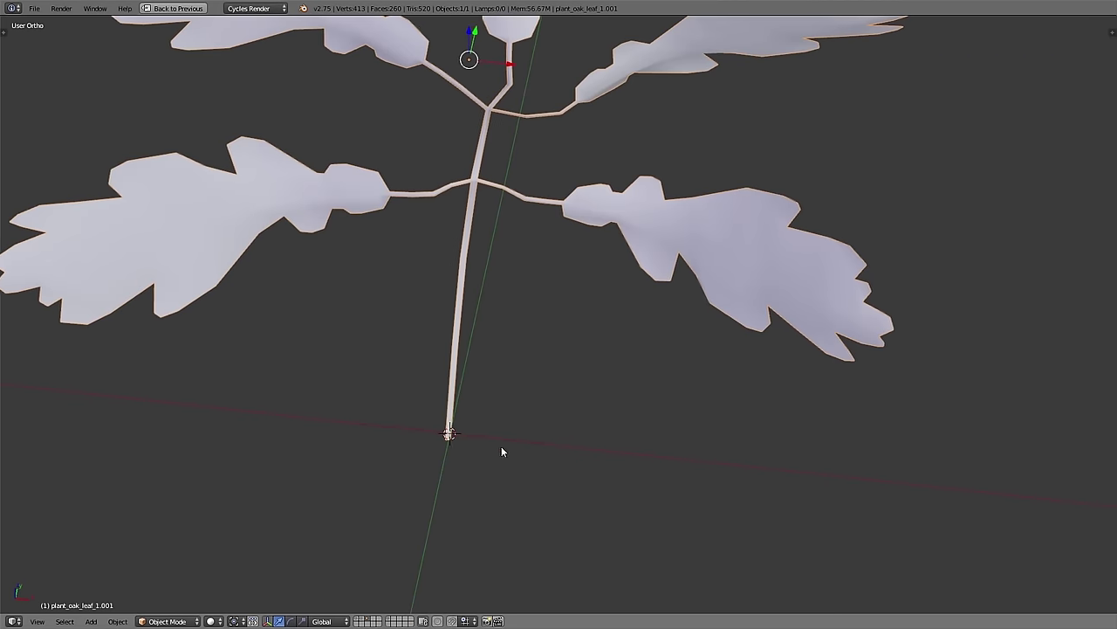
shift+middle_drag(501, 452, 550, 452)
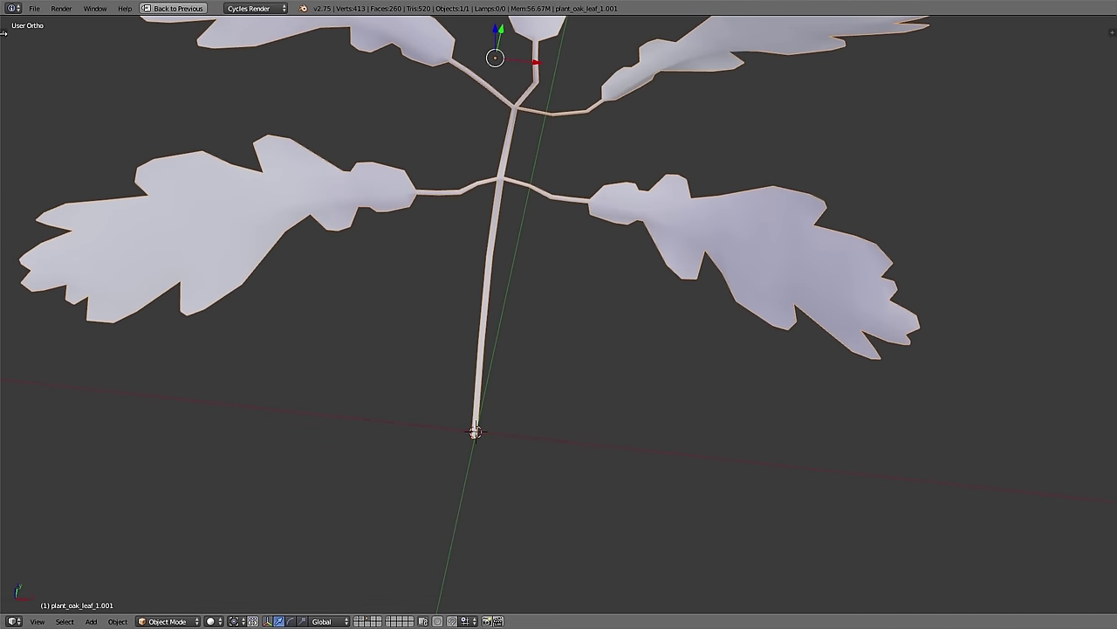
click(4, 33)
click(39, 165)
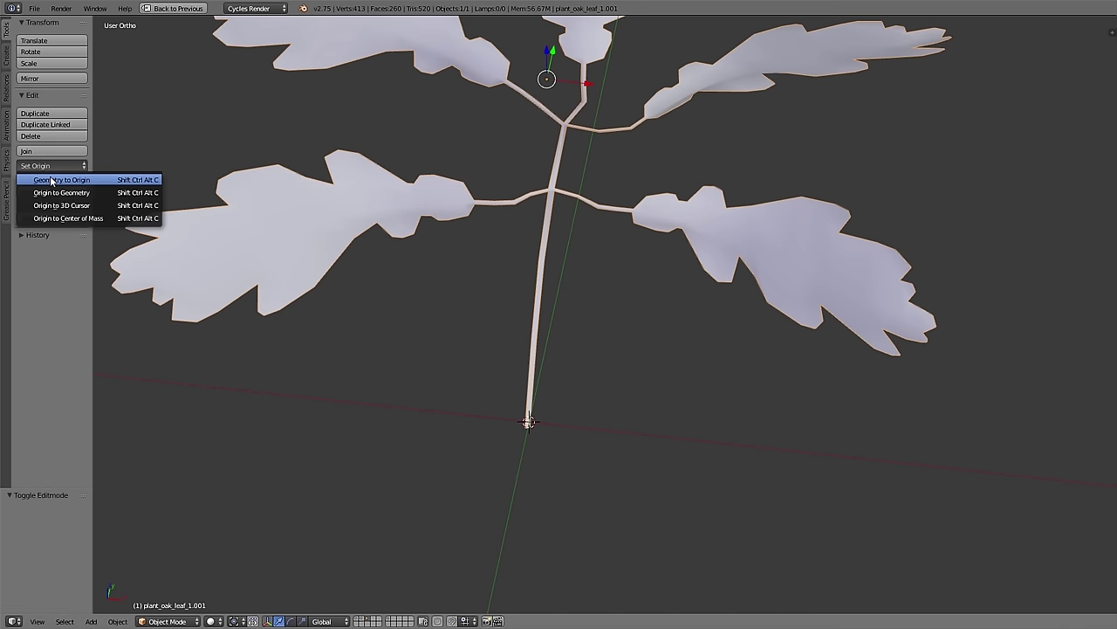
click(39, 206)
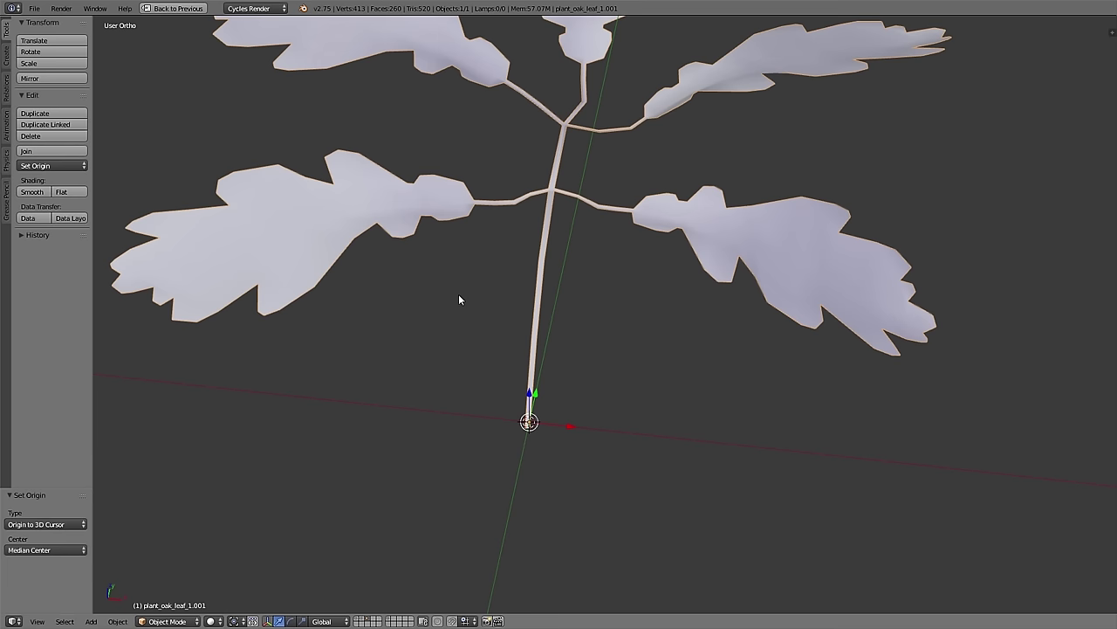
middle_drag(458, 295, 587, 228)
scroll(554, 252, down, 5)
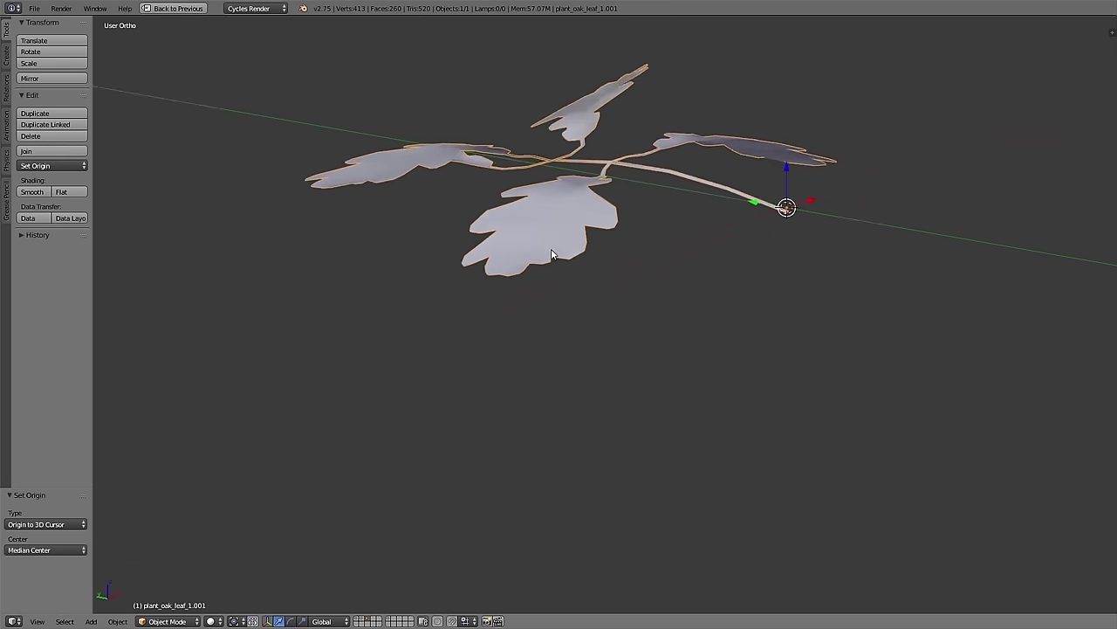
key(g)
right_click(661, 204)
shift+middle_drag(661, 205, 659, 297)
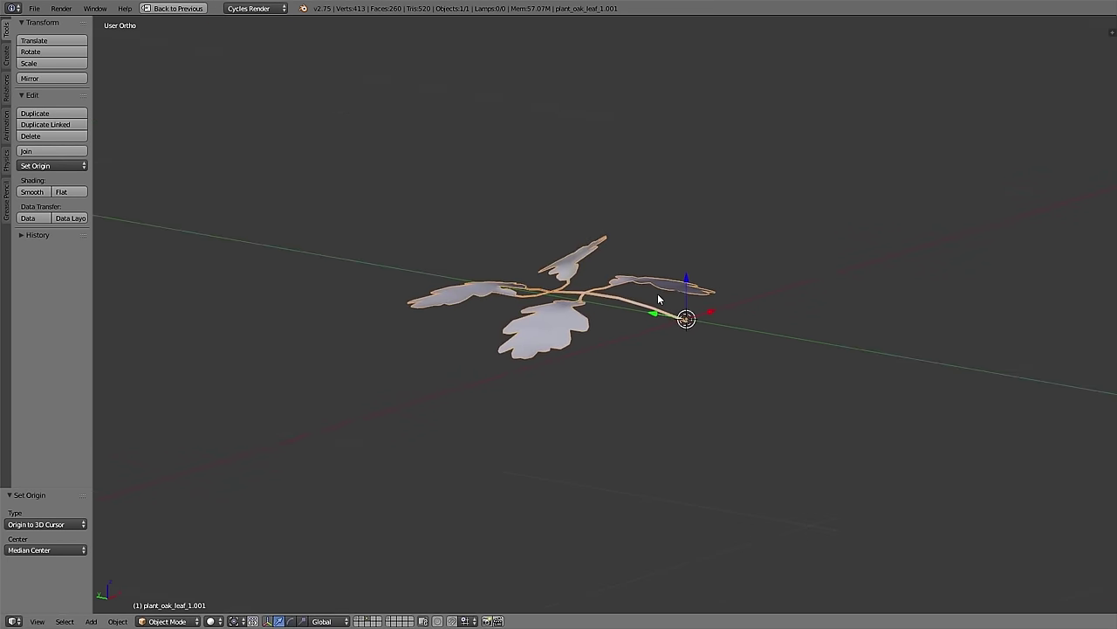
Step: Examine the prepared tree parts, selecting the big, medium and small branches and the leaf cluster
key(shift+space)
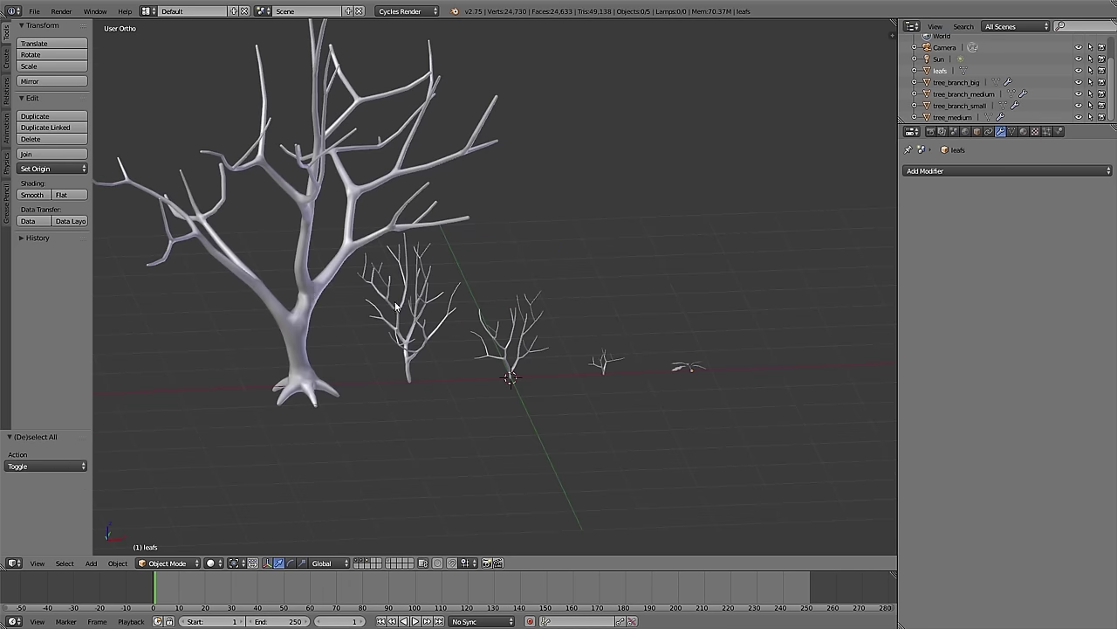
right_click(397, 309)
shift+right_click(508, 336)
shift+right_click(602, 360)
right_click(690, 369)
scroll(690, 370, up, 2)
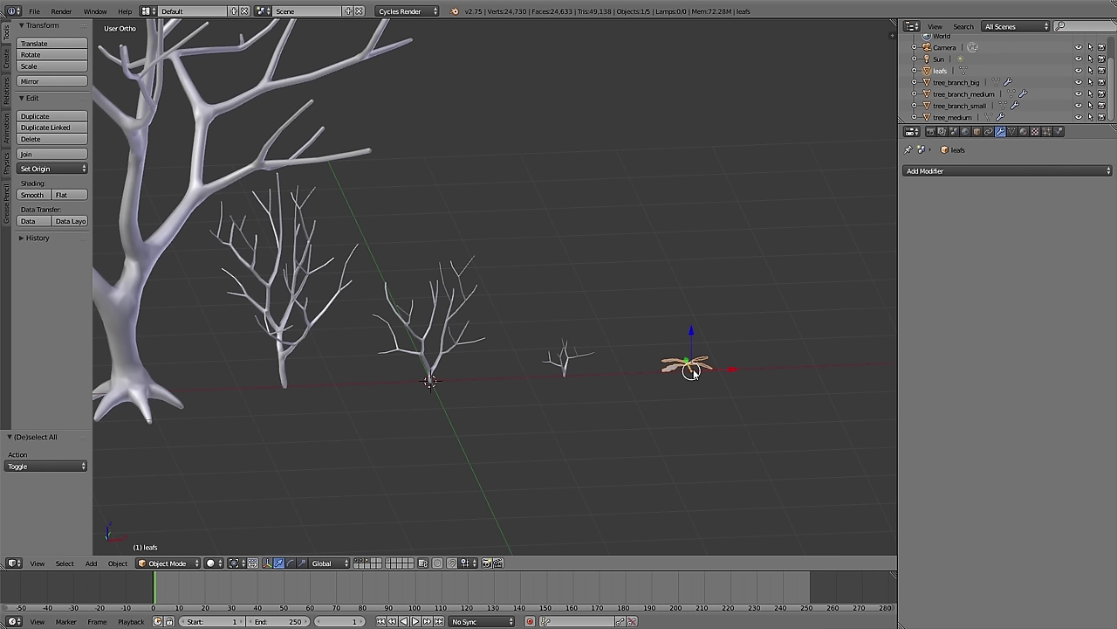
key(a)
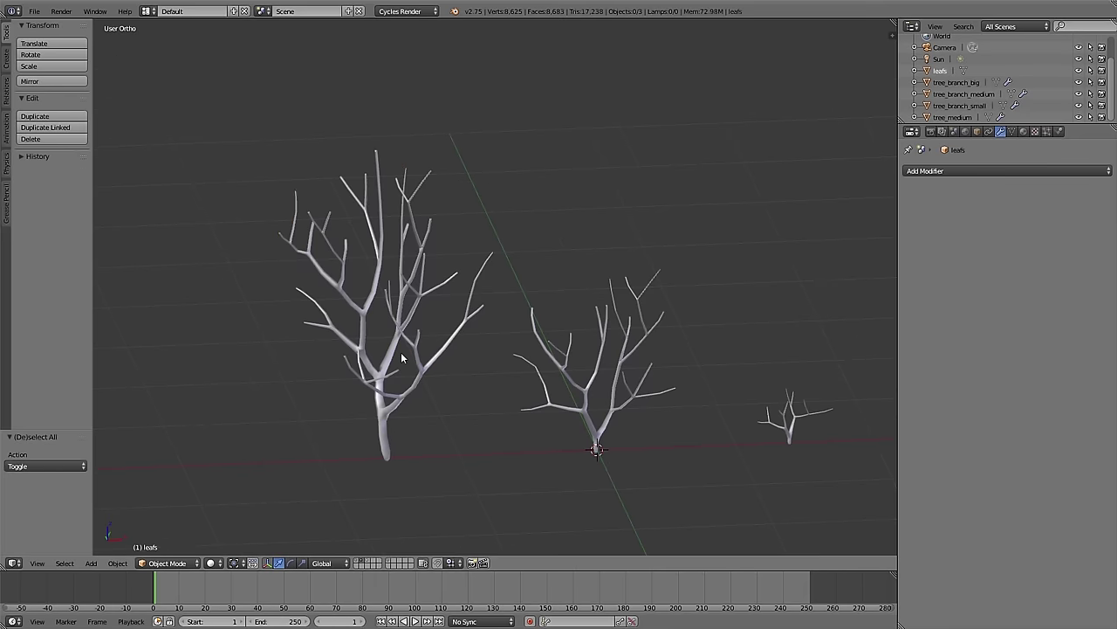
Step: Apply the Subsurf and Skin modifiers on the big branch
right_click(402, 359)
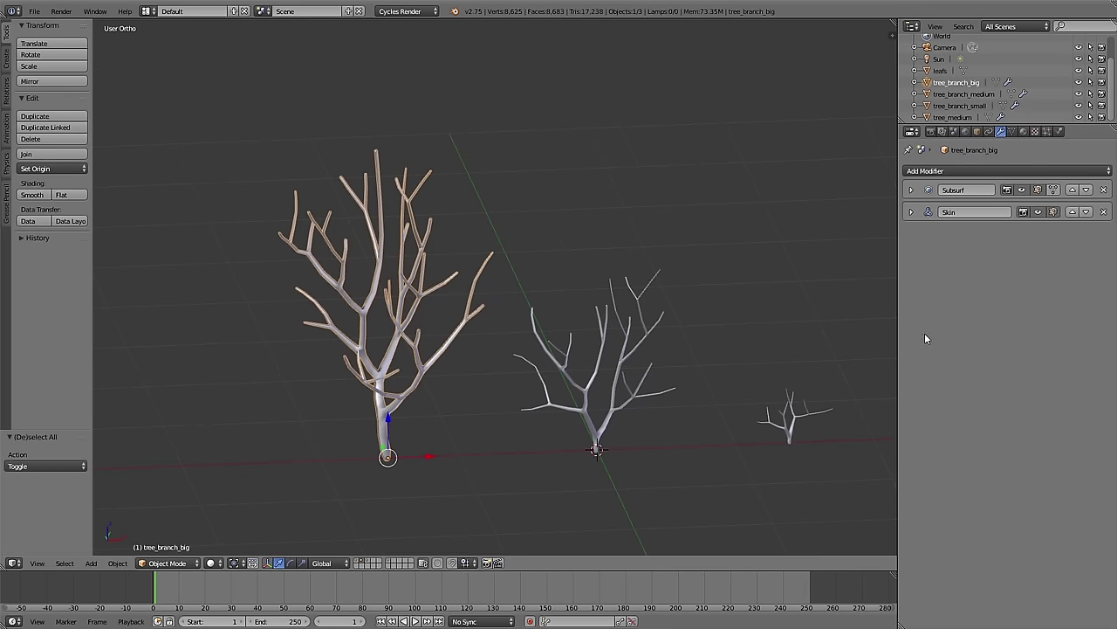
click(912, 189)
click(934, 212)
click(911, 190)
click(928, 212)
middle_drag(374, 386, 438, 386)
Step: Apply the Subsurf and Skin modifiers on the medium branch
right_click(572, 392)
click(913, 190)
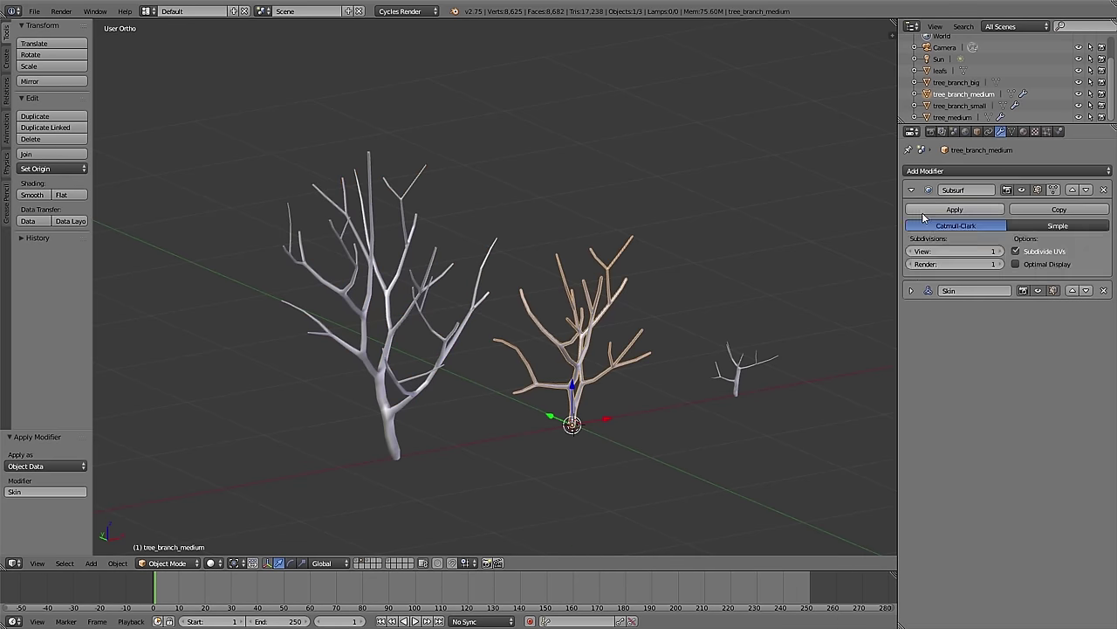
click(922, 213)
click(911, 191)
click(915, 212)
Step: Apply the remaining Subsurf and Skin modifiers on the small branch
right_click(738, 375)
click(911, 191)
click(917, 210)
click(911, 191)
click(911, 190)
click(914, 205)
click(914, 209)
Step: Isolate the big branch in local view and add a particle system named leafs with settings named leafs_medium
right_click(387, 335)
key(KP_Decimal)
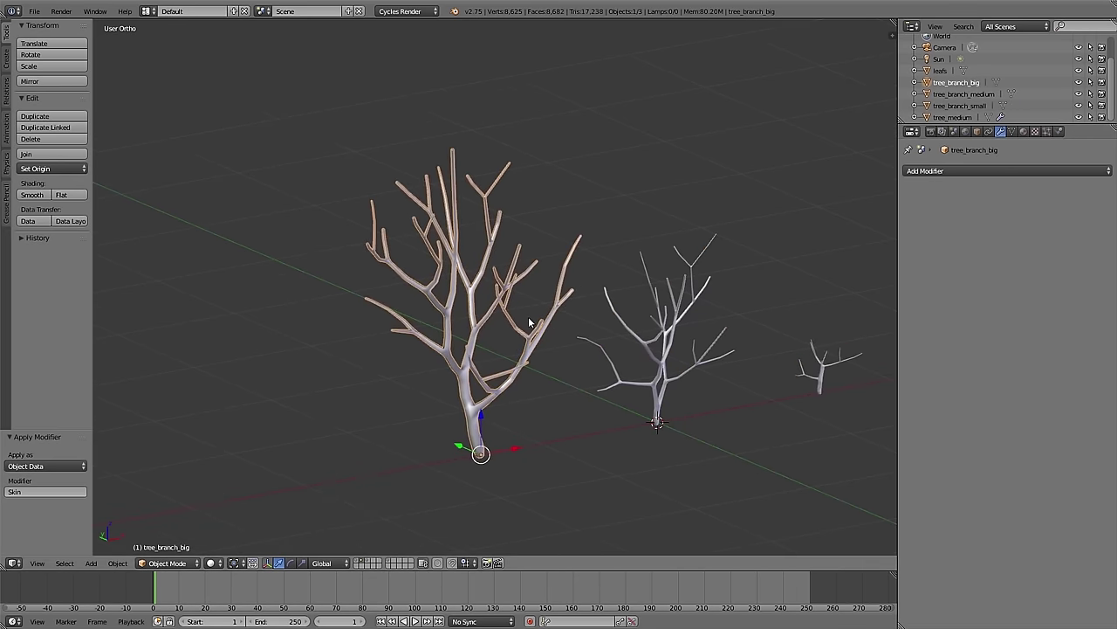
key(KP_Divide)
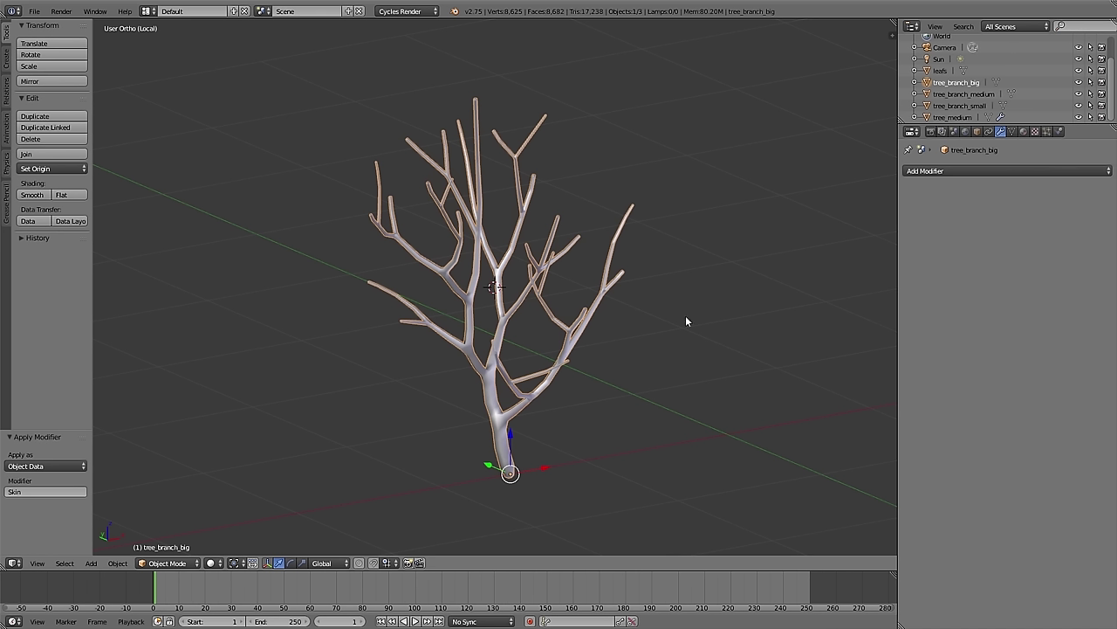
click(1050, 132)
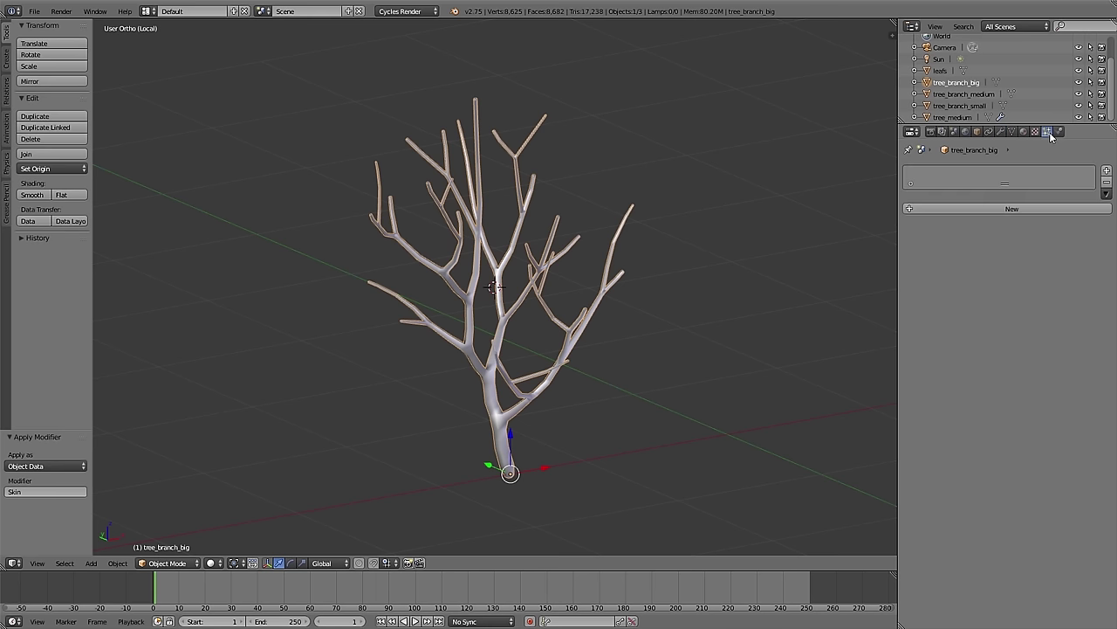
click(1003, 209)
double_click(937, 176)
text(leafs)
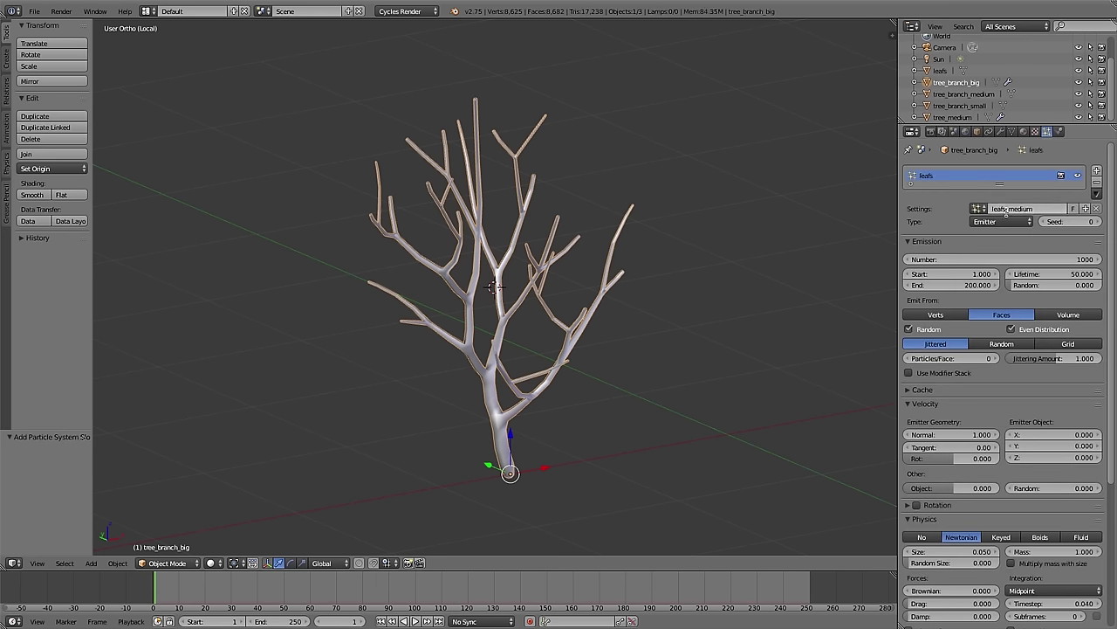
Step: Set the big branch's particle system to Hair with 200 particles and enable its Advanced options
click(1003, 222)
click(996, 198)
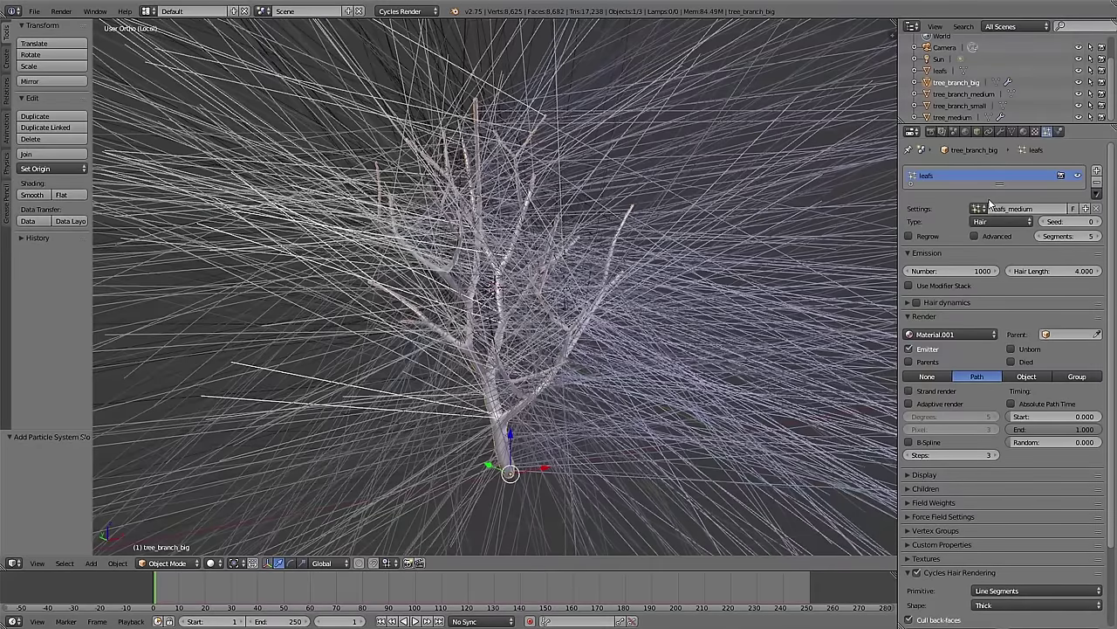
text(200)
key(Return)
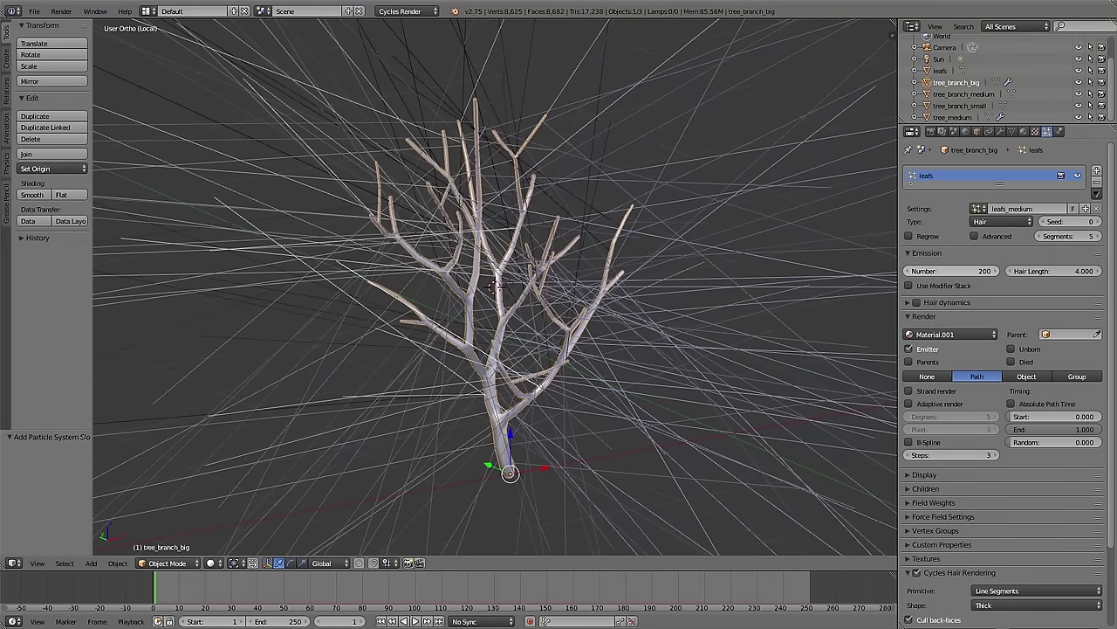
click(961, 254)
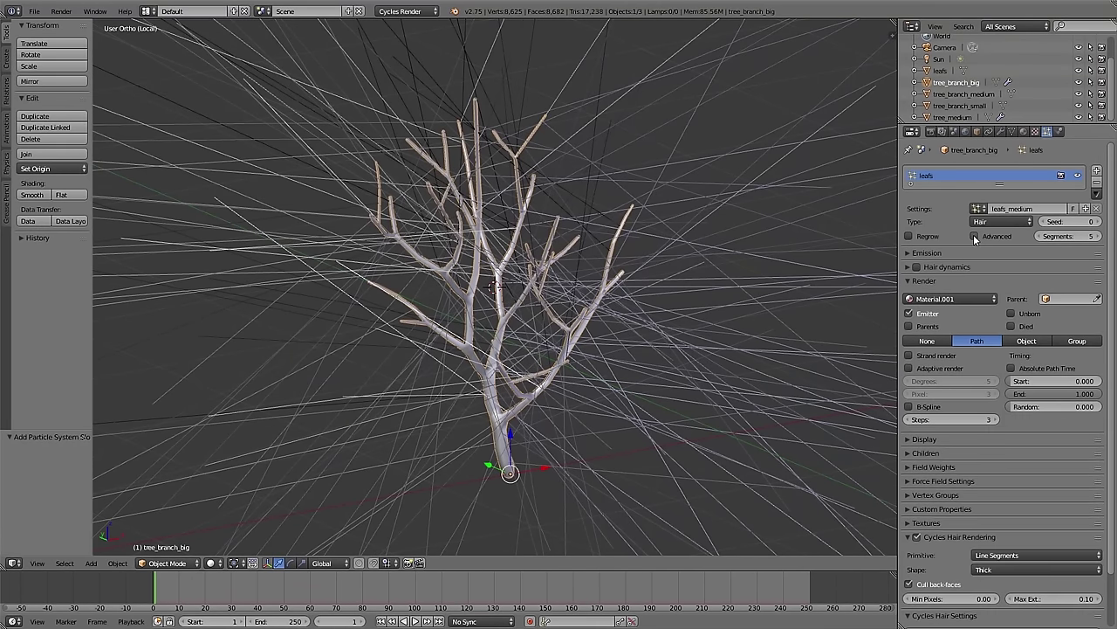
click(975, 237)
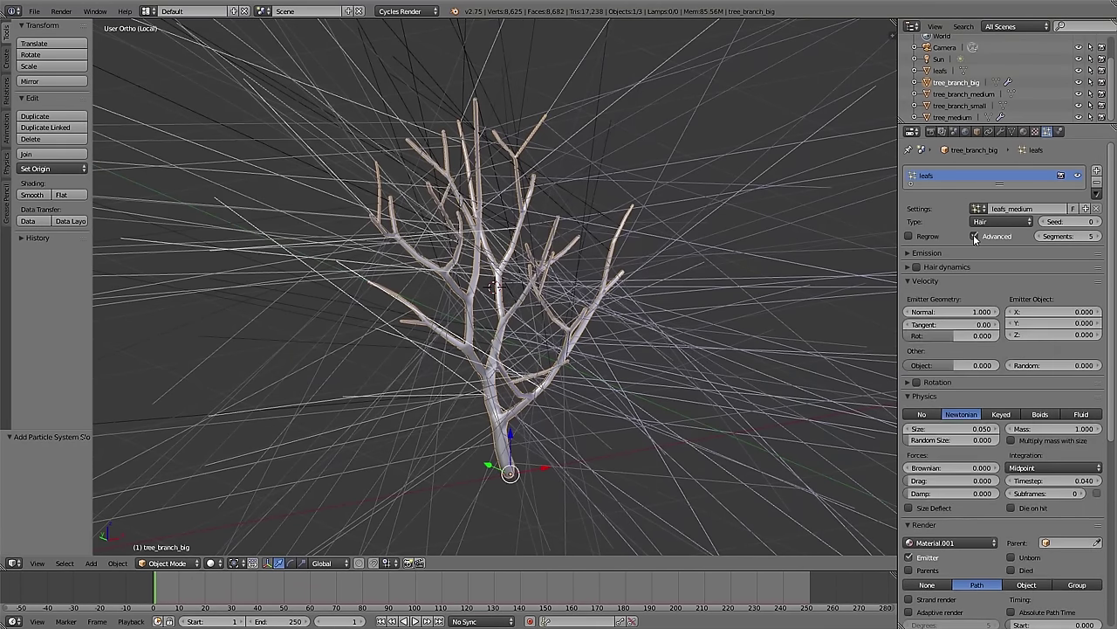
Step: Collapse the unneeded particle sections and render the particles as Object, using leafs as the dupli object
click(935, 272)
click(937, 269)
click(936, 279)
click(933, 309)
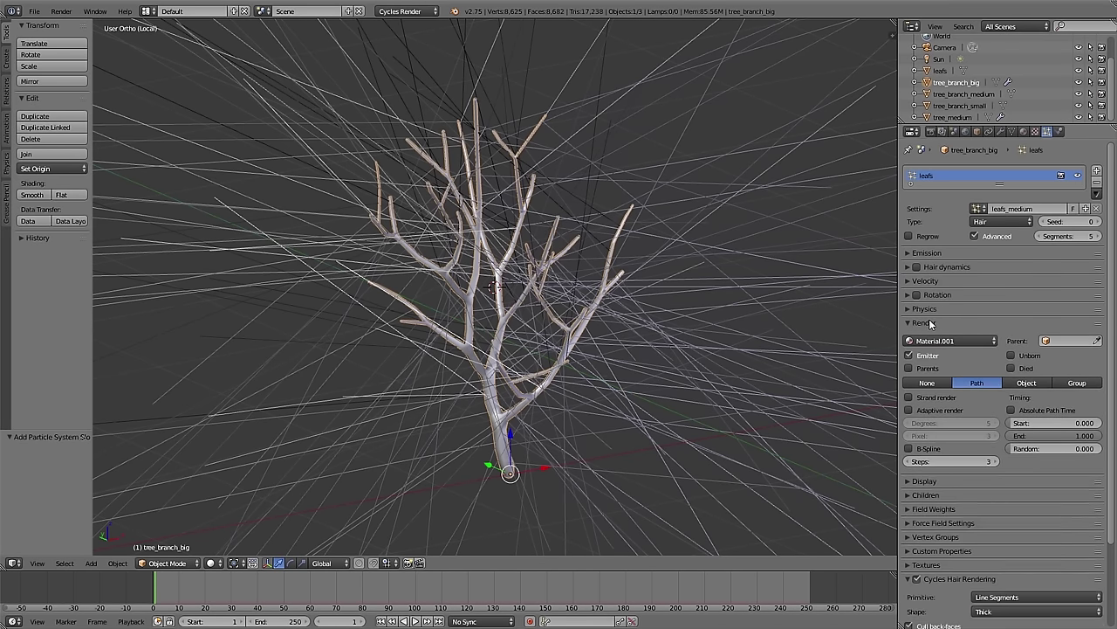
click(1017, 384)
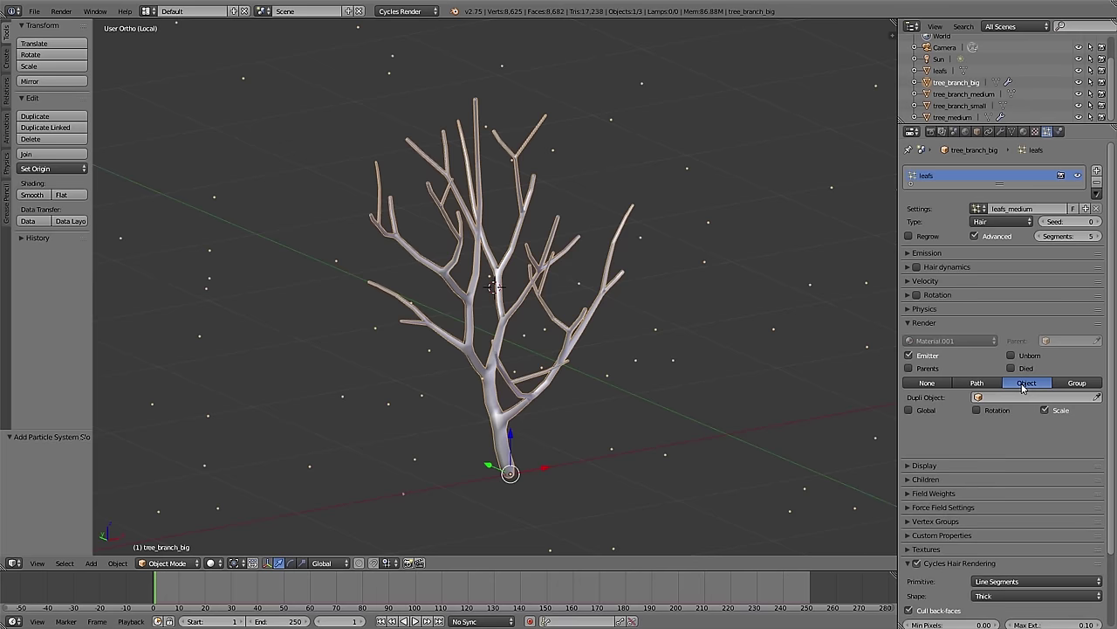
click(1009, 397)
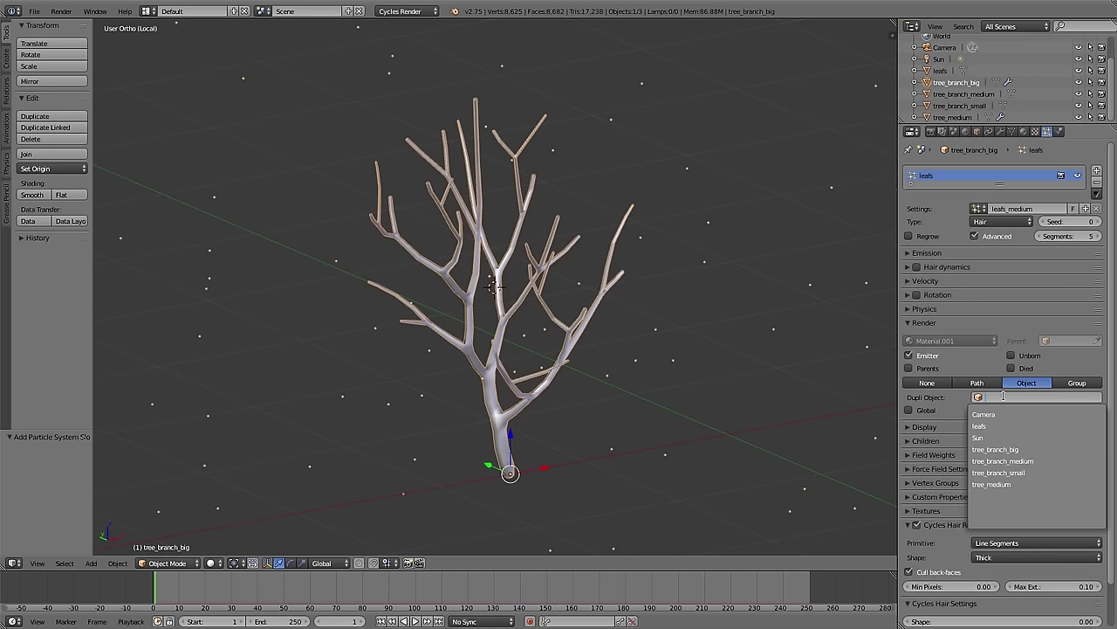
click(995, 425)
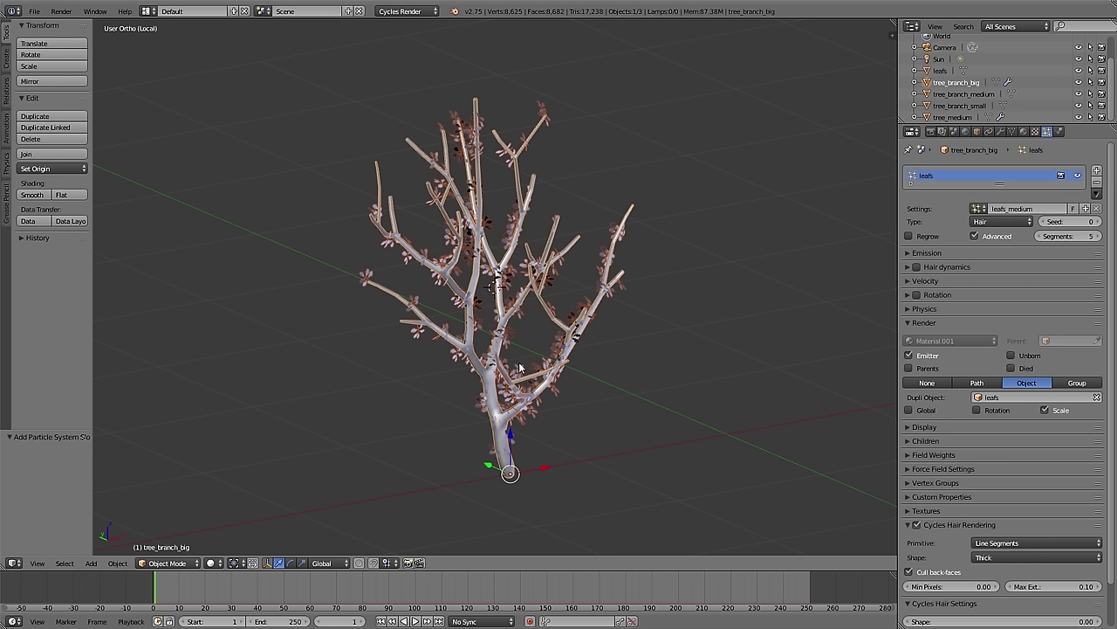
Step: Set the leaf particles' physics size to 0.196 and random size to 0.380
scroll(519, 362, up, 3)
click(914, 309)
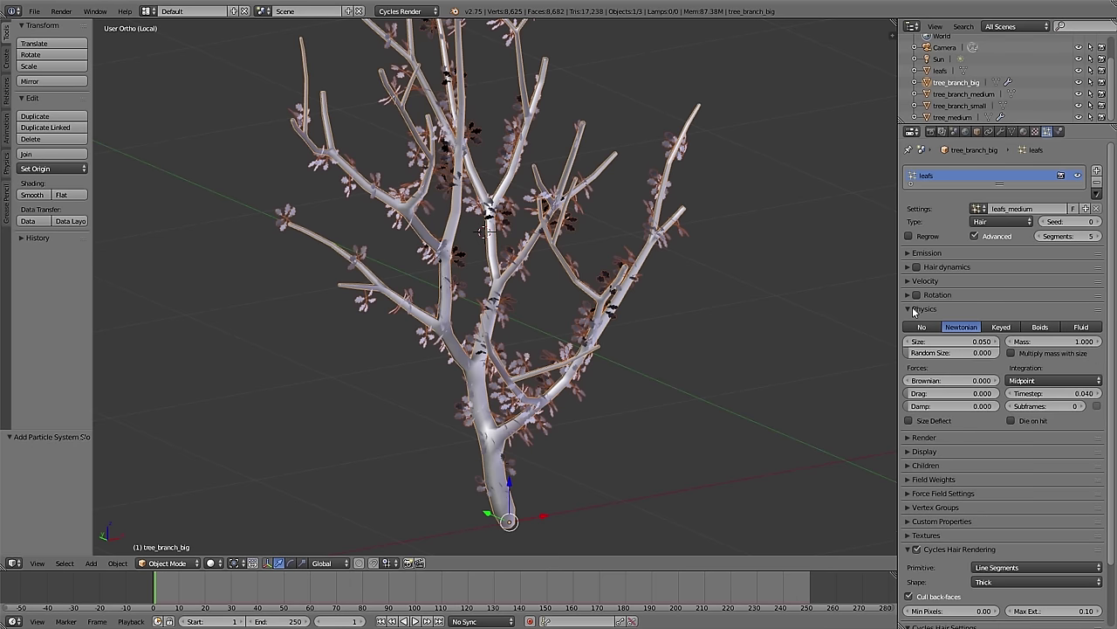
drag(956, 342, 1060, 341)
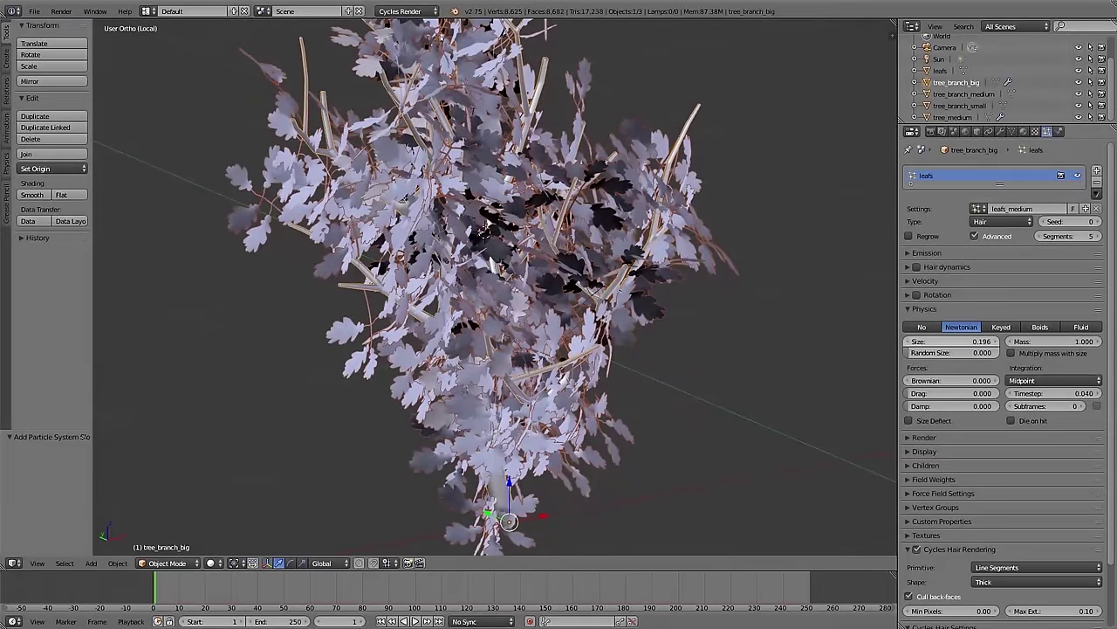
drag(908, 352, 973, 353)
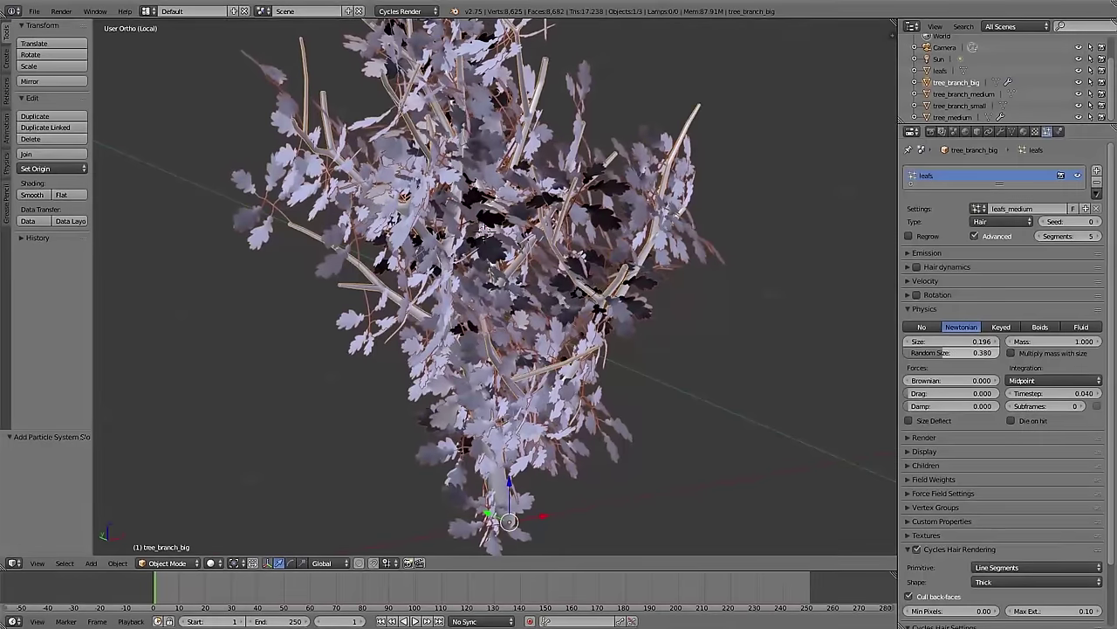
click(914, 310)
Step: Enable particle Rotation with Normal as the initial orientation, random 0.051 and phase -0.127
click(908, 297)
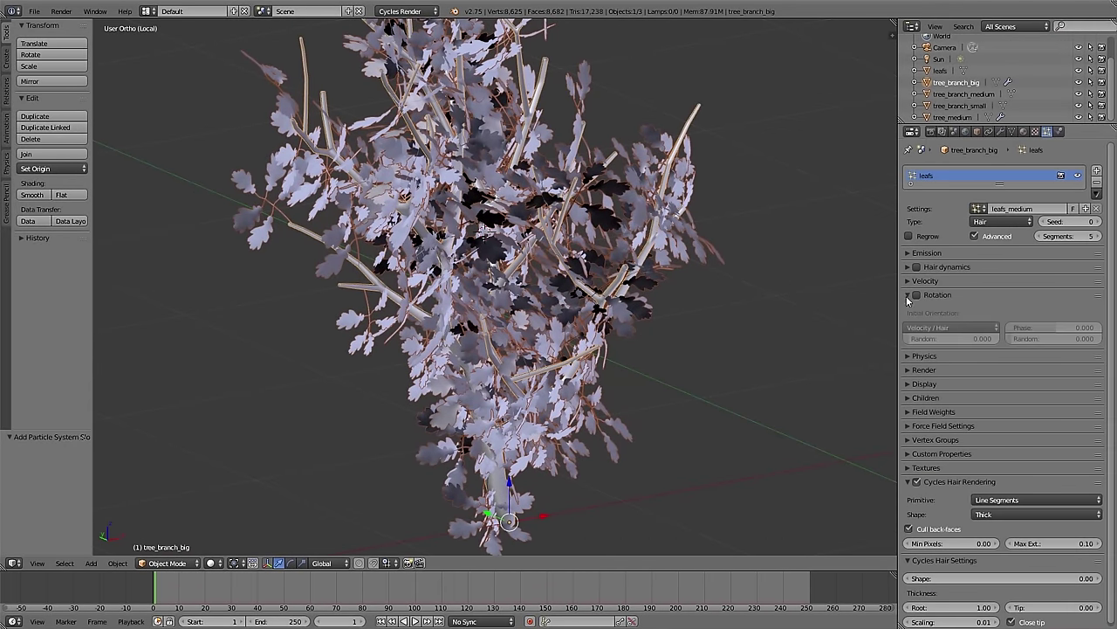
click(916, 295)
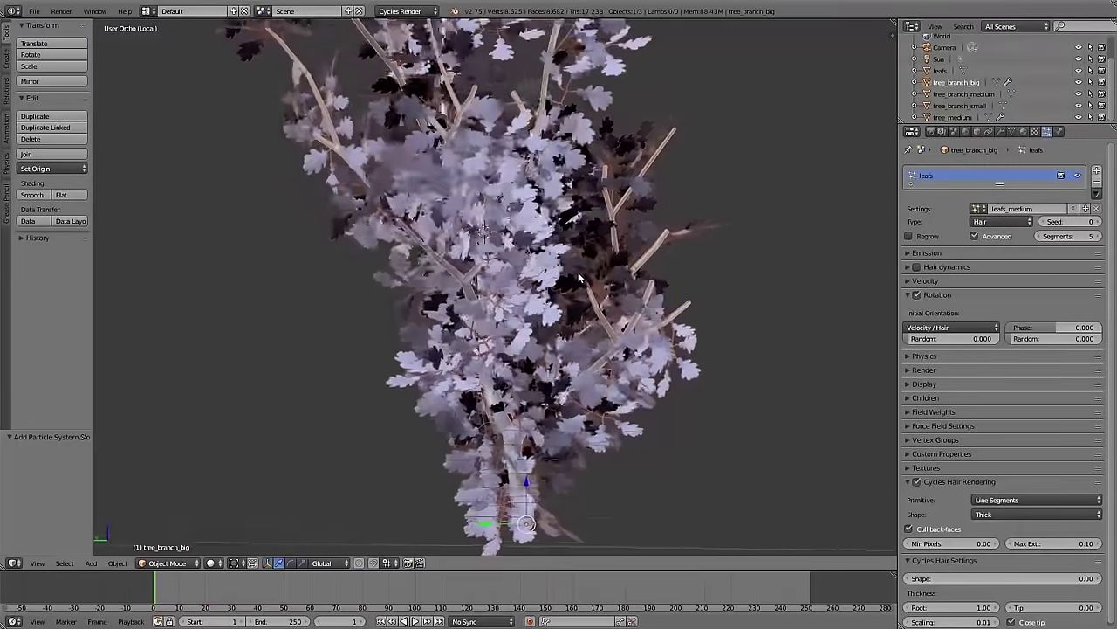
middle_drag(566, 291, 520, 292)
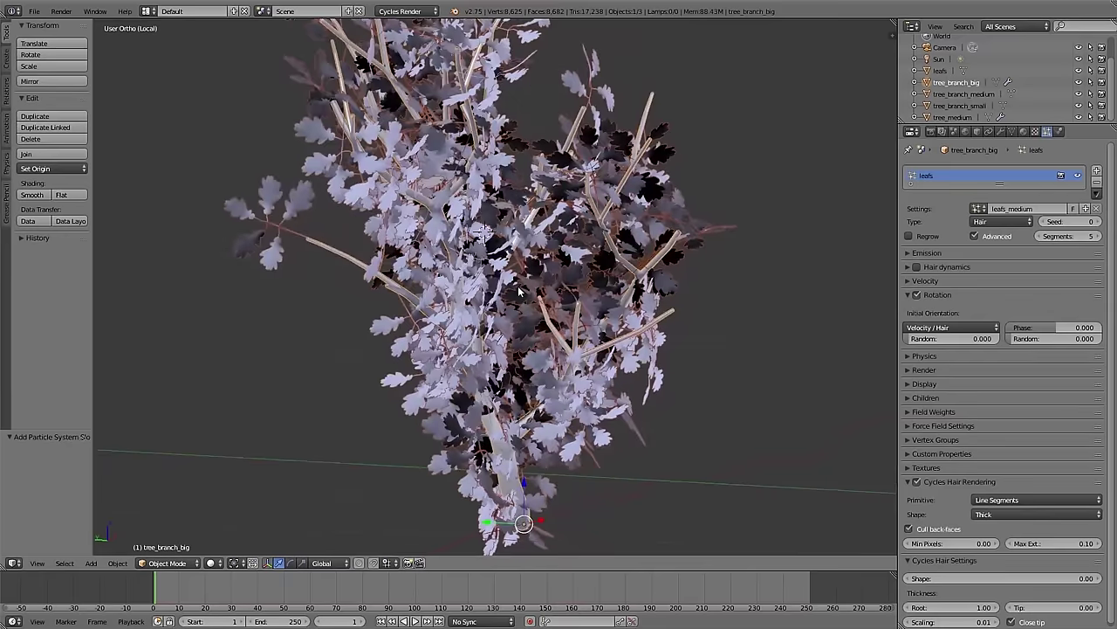
click(941, 328)
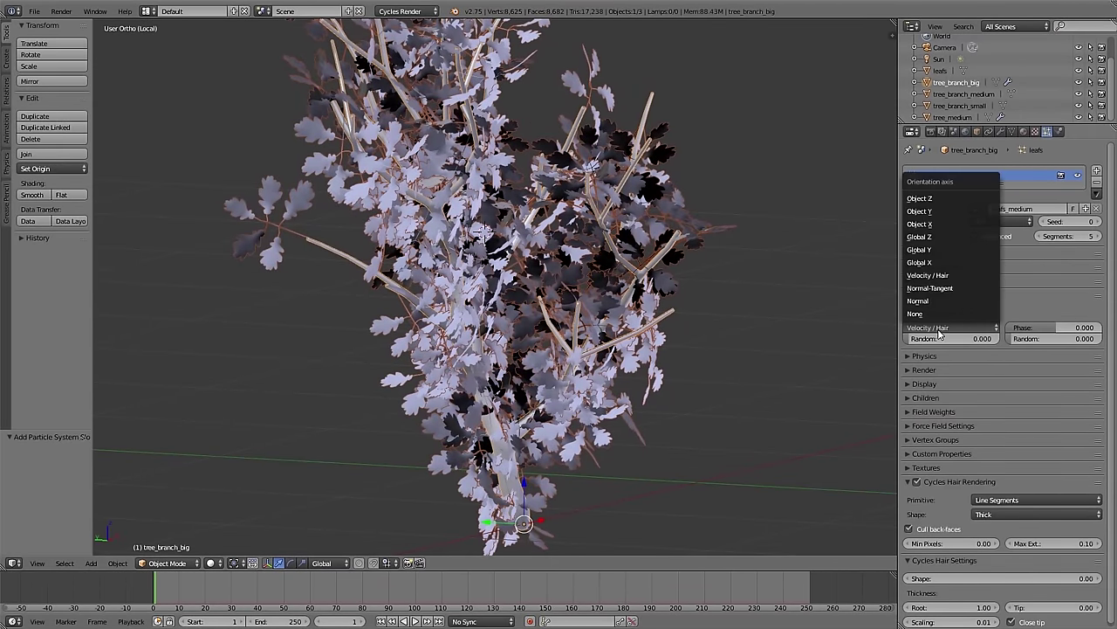
click(938, 301)
middle_drag(653, 262, 556, 264)
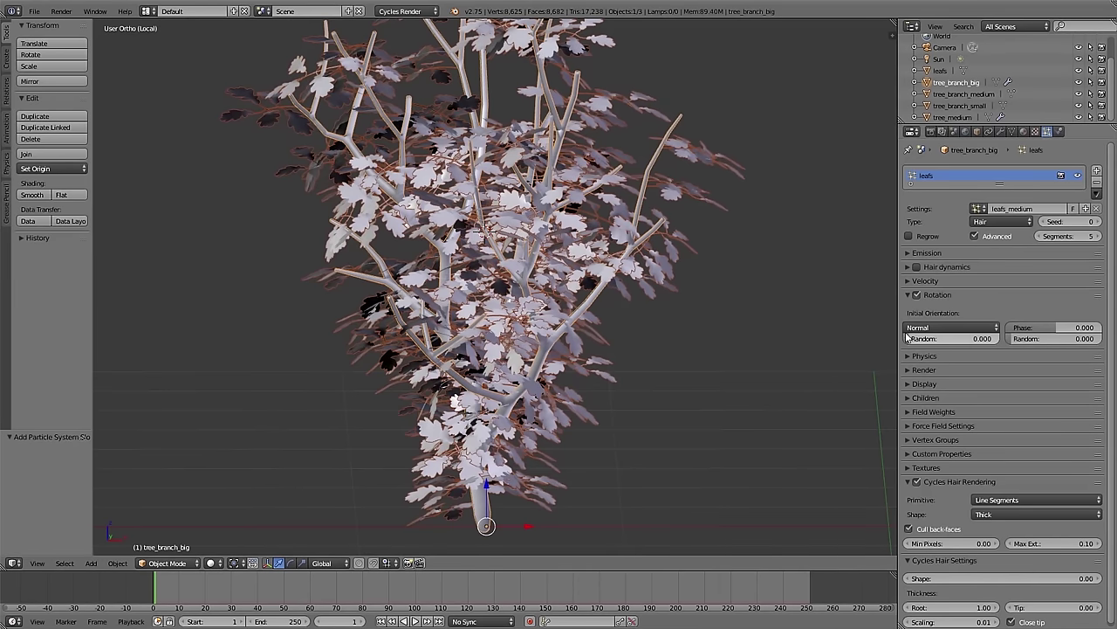
drag(952, 338, 1061, 327)
middle_drag(713, 275, 585, 408)
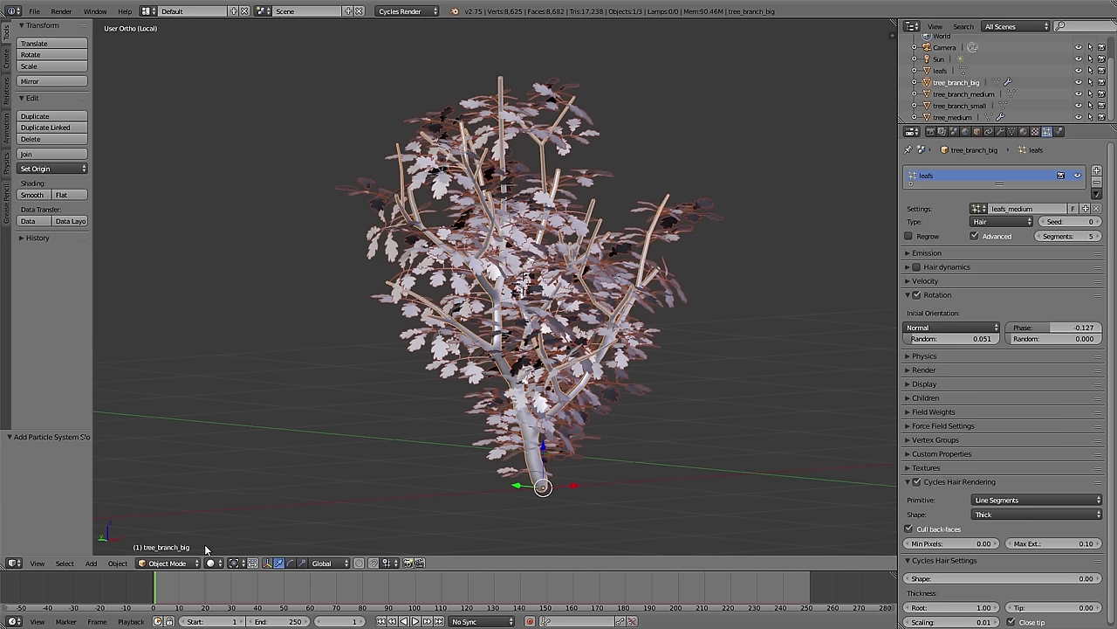
Step: Switch the big branch to Weight Paint mode and set the brush radius to 85 px
click(185, 562)
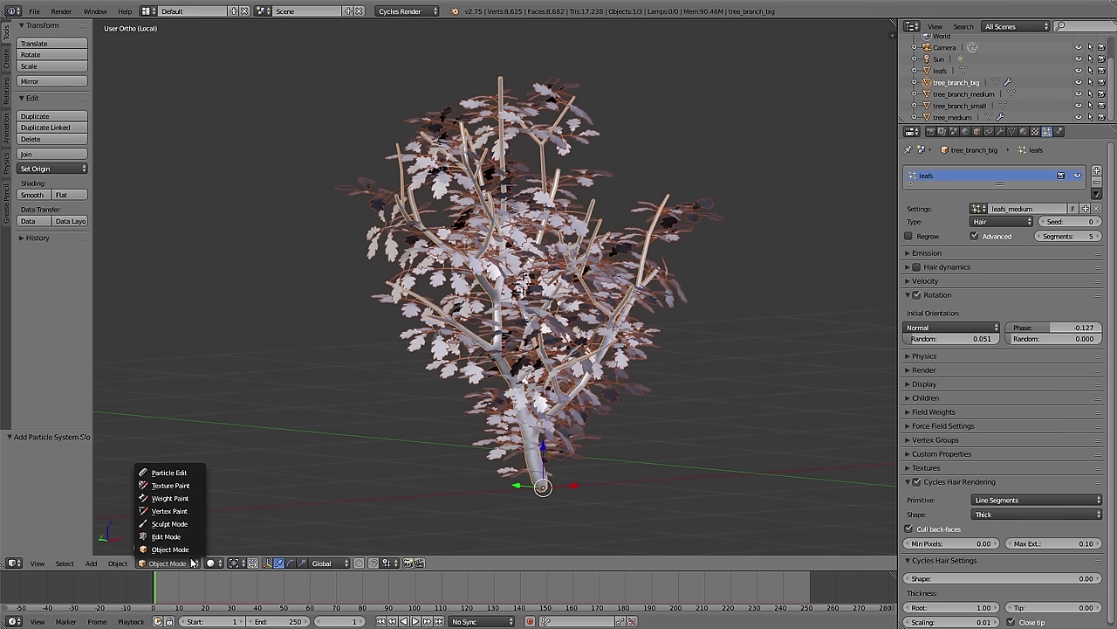
click(190, 498)
key(f)
click(400, 360)
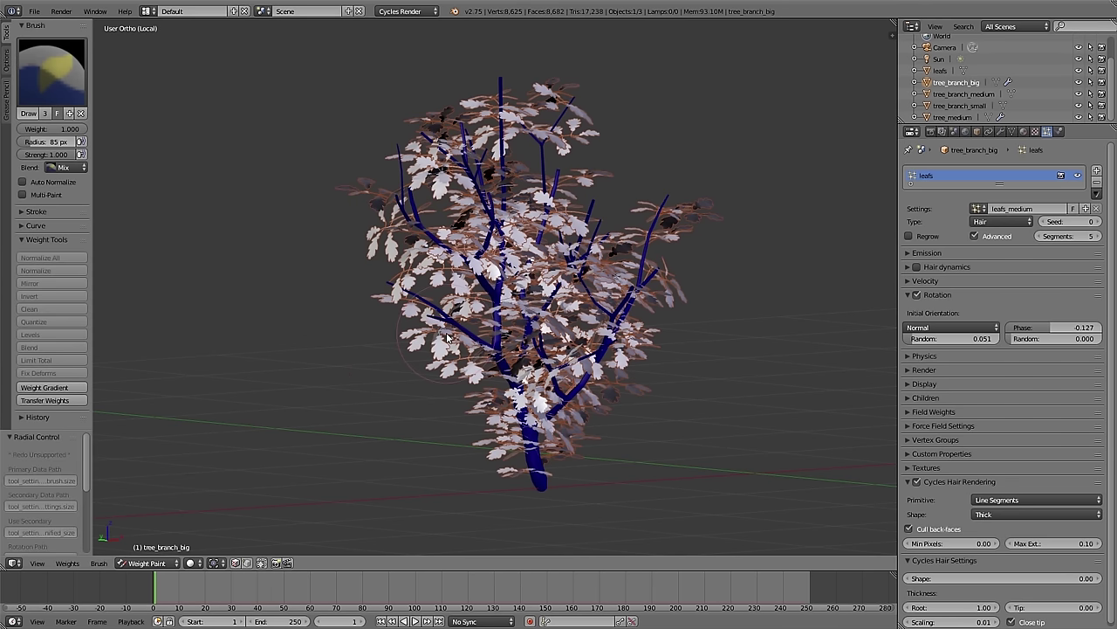
mouse_move(409, 309)
mouse_down()
mouse_move(401, 302)
mouse_move(426, 313)
mouse_up()
mouse_move(396, 217)
mouse_down()
mouse_move(405, 162)
mouse_move(502, 92)
mouse_move(482, 186)
mouse_move(558, 124)
mouse_move(580, 186)
mouse_up()
key(ctrl+z)
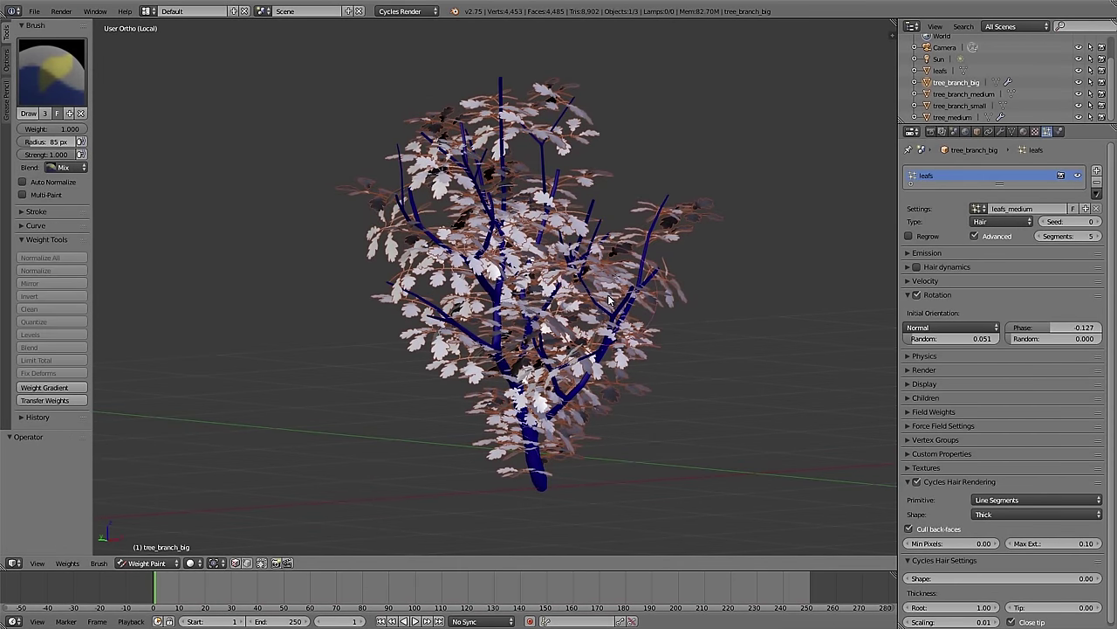
Step: With the leaf particles temporarily hidden, apply a linear weight gradient fading from the upper branches down to the trunk
click(1078, 175)
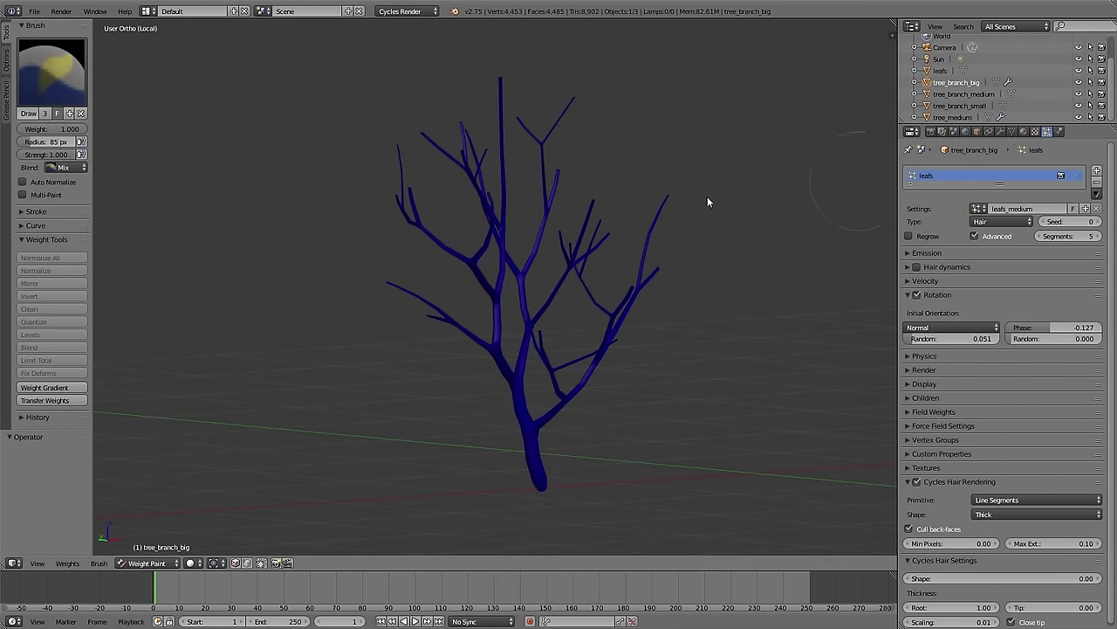
alt+drag(521, 271, 531, 433)
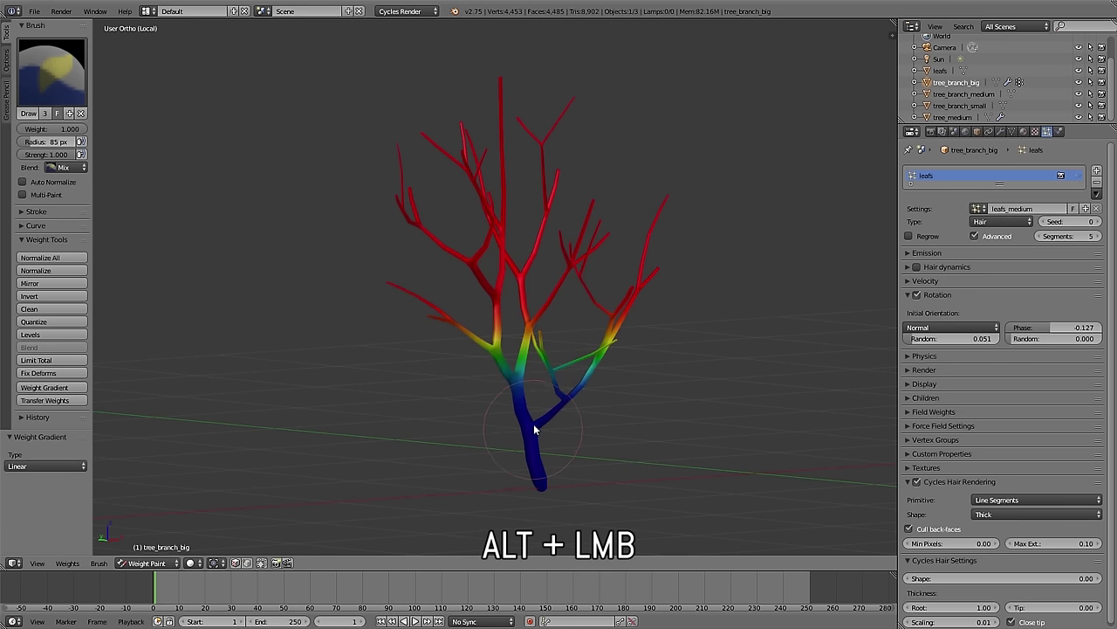
click(1077, 175)
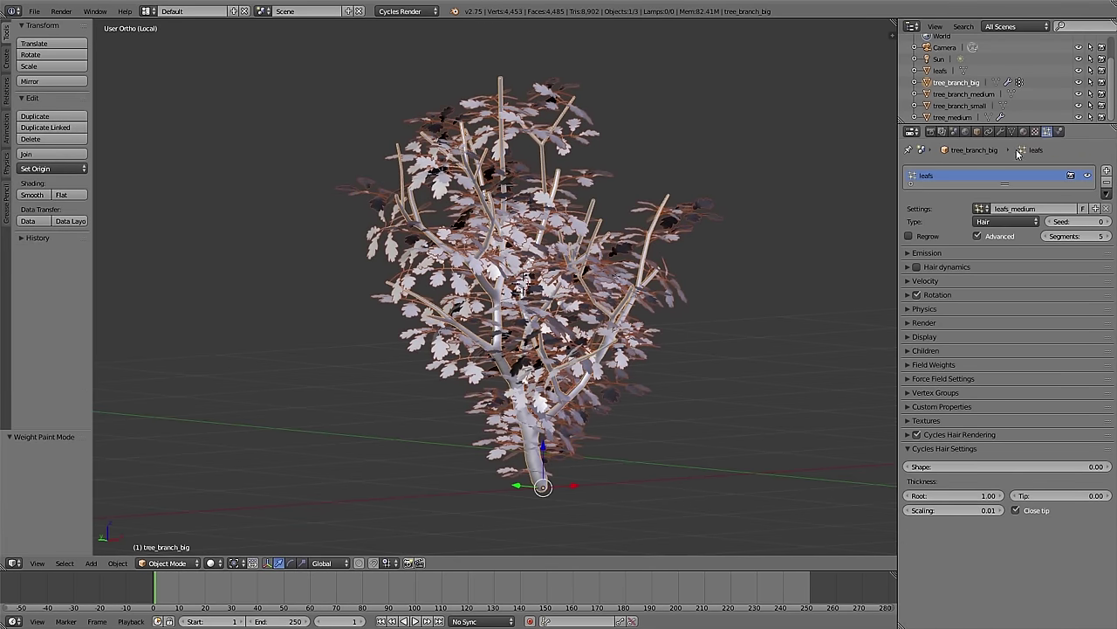
Step: Rename the big branch's vertex group as density
click(1014, 132)
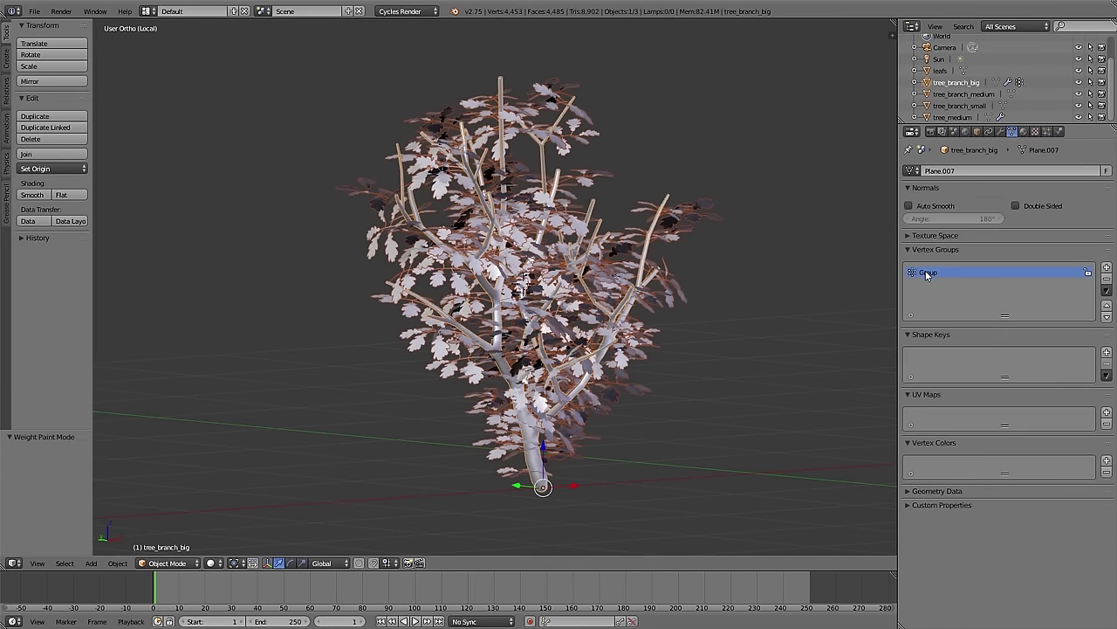
text(density)
key(Return)
Step: Assign the density vertex group to the leaf particle system's Density and check the foliage distribution
click(1049, 131)
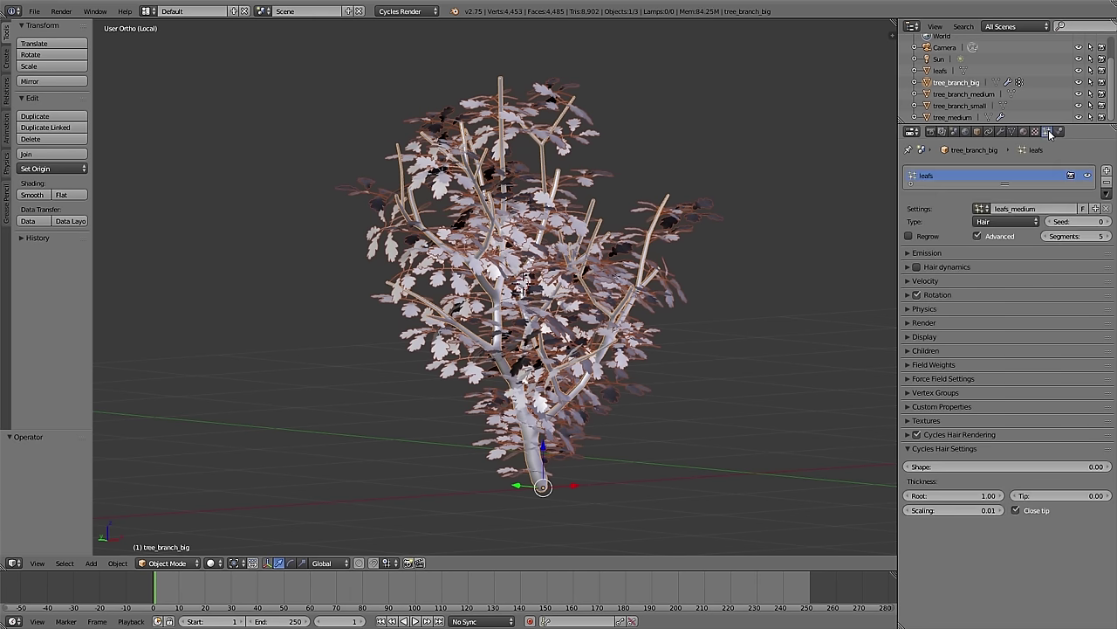
click(981, 393)
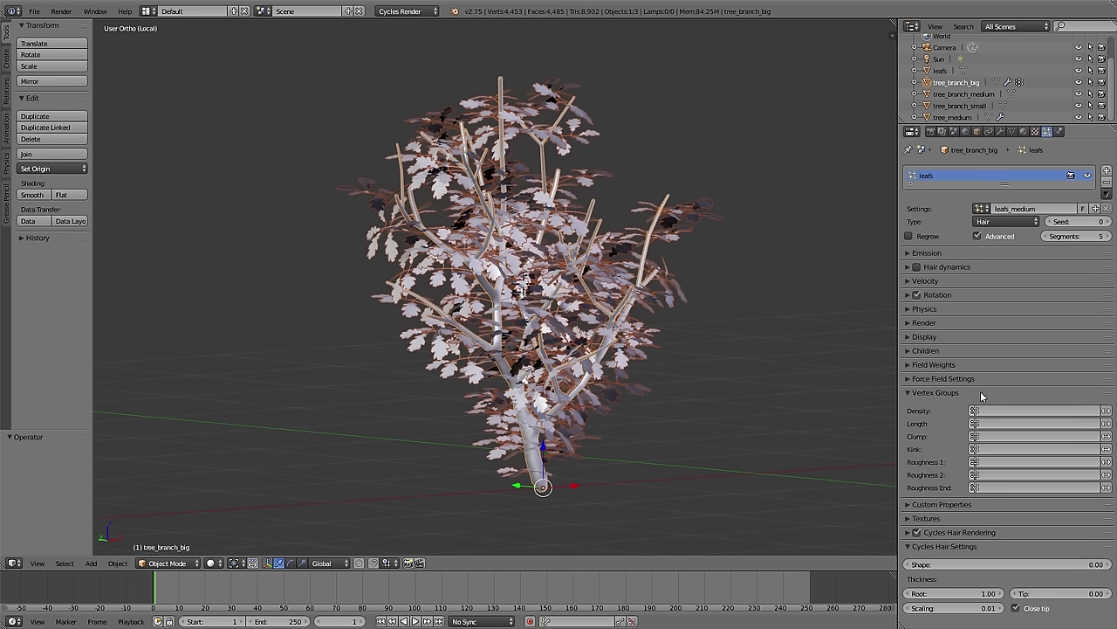
click(997, 410)
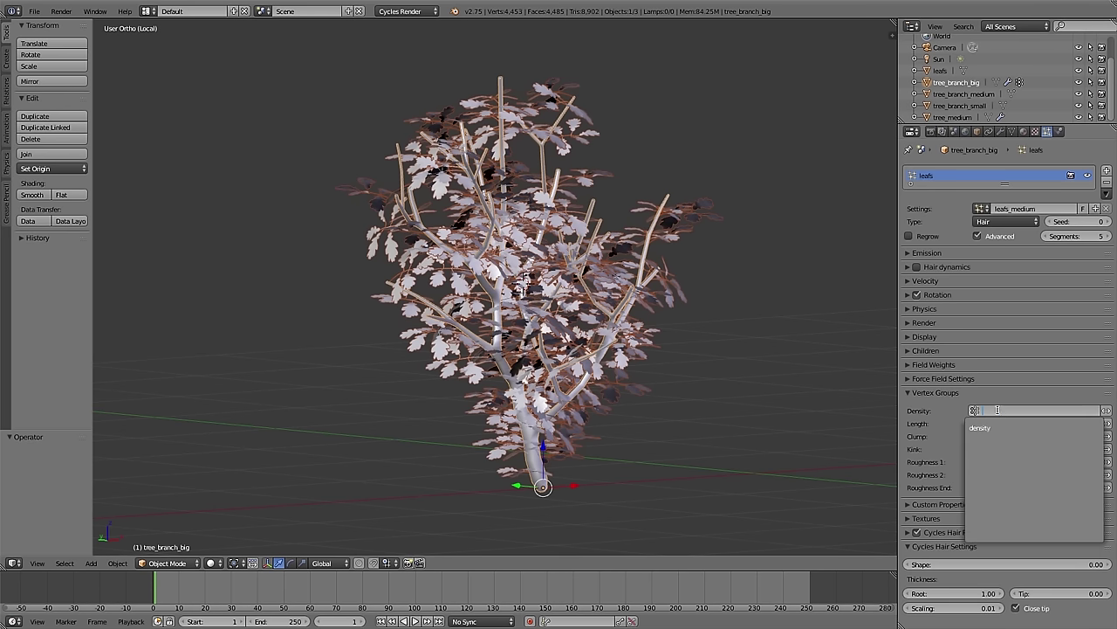
click(976, 427)
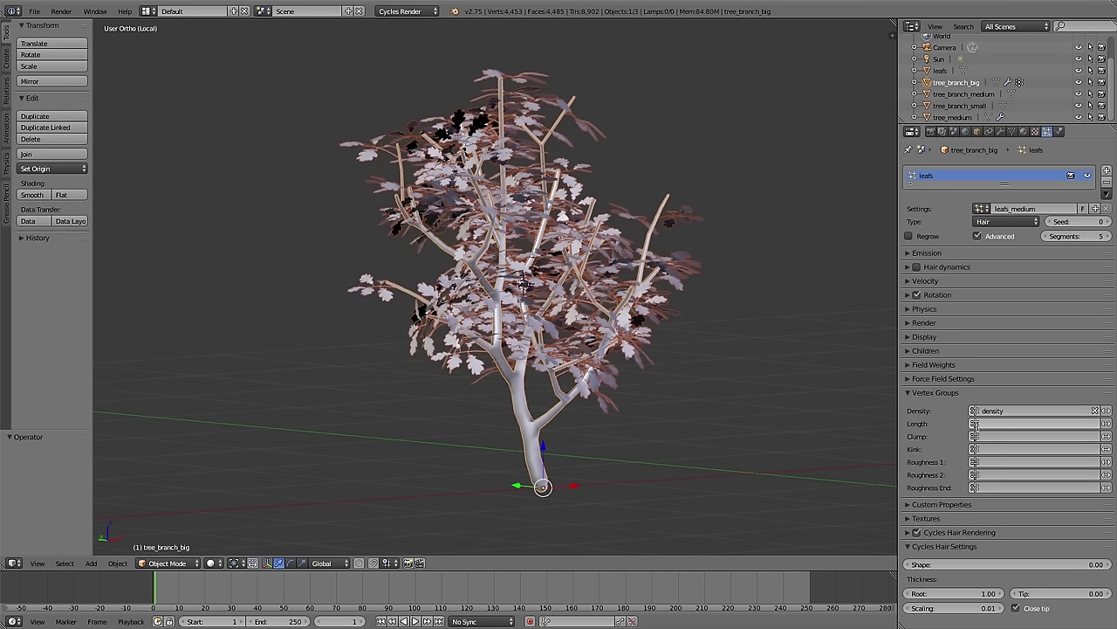
middle_drag(818, 363, 724, 365)
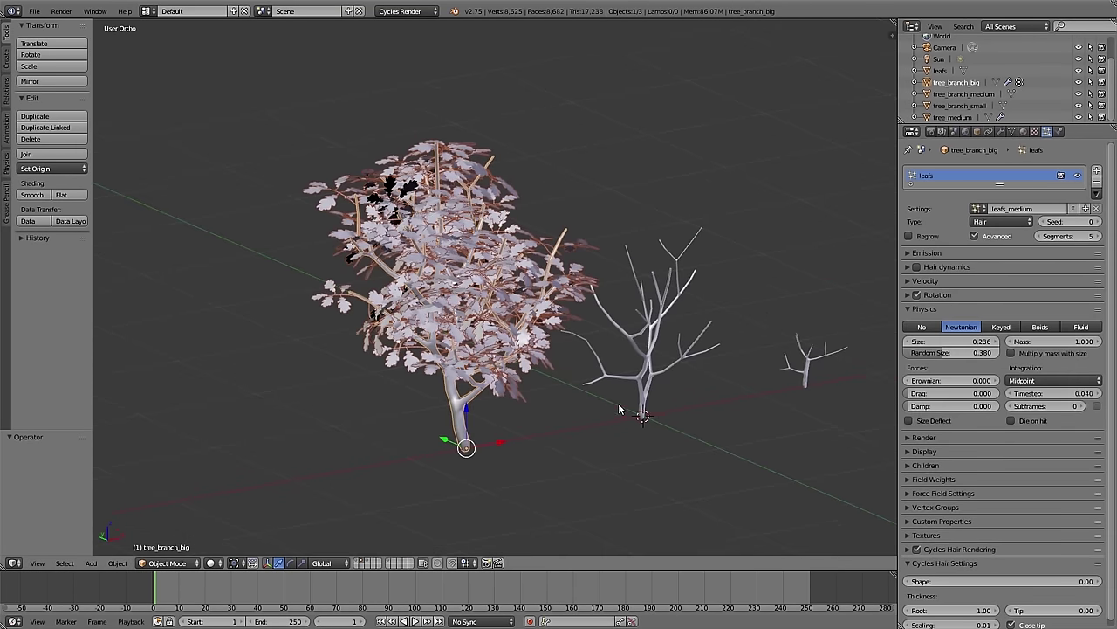
Step: Add a particle system to the medium branch and load the existing leafs_medium settings into it
key(a)
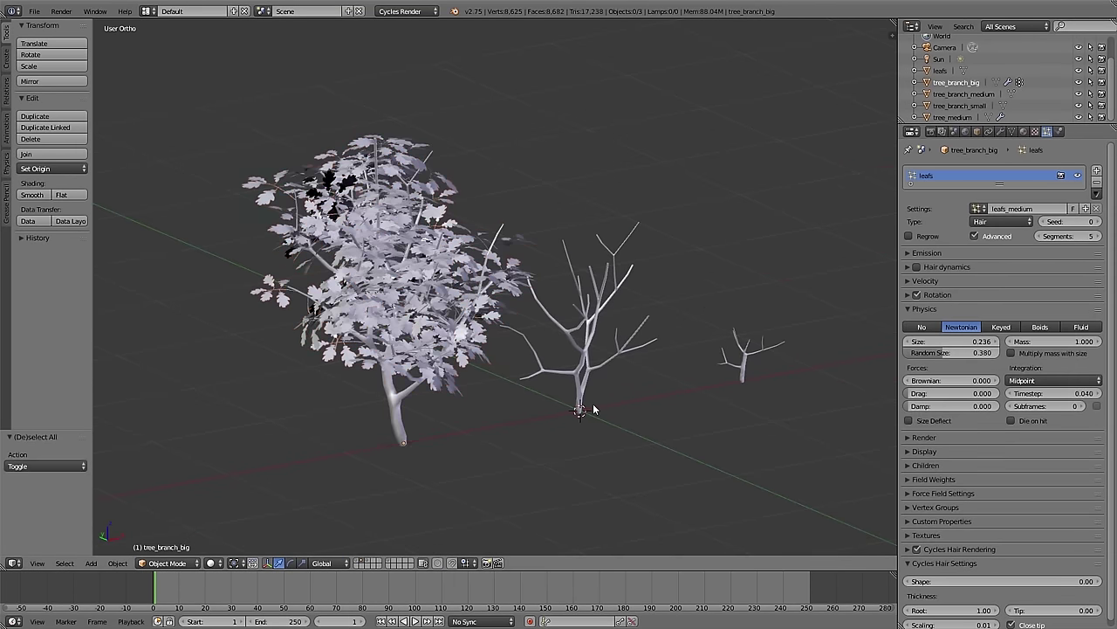
right_click(585, 358)
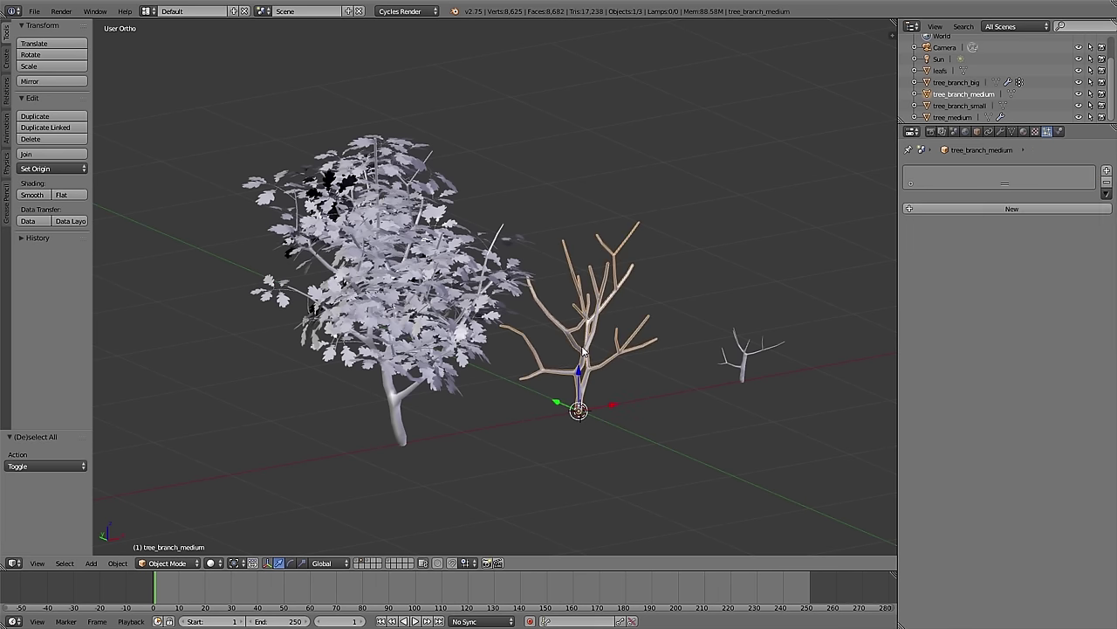
click(1106, 171)
click(982, 208)
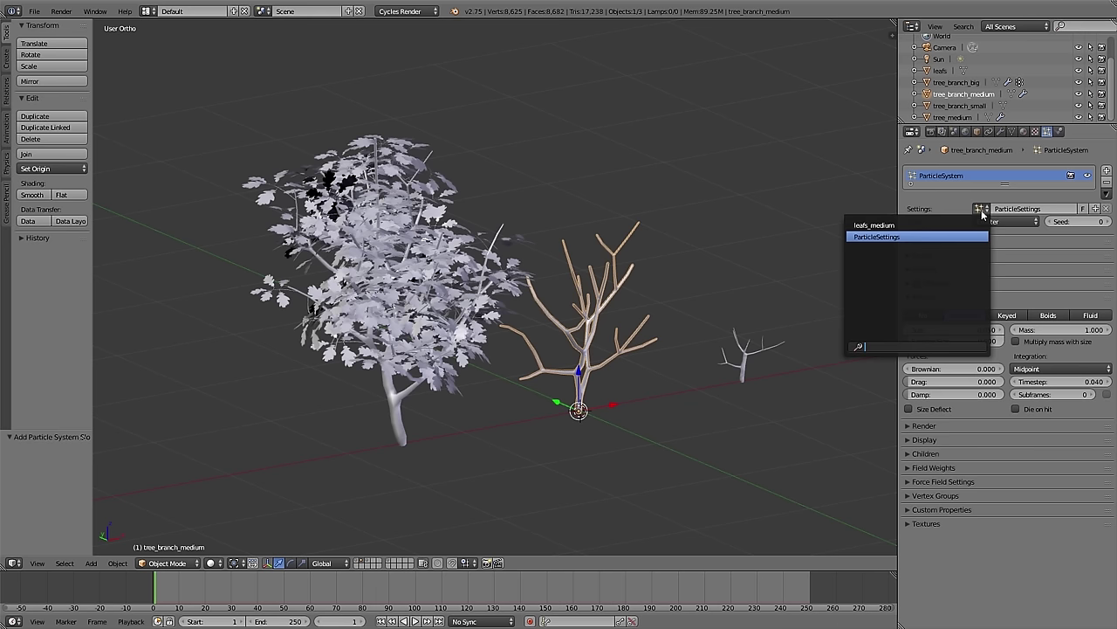
click(937, 225)
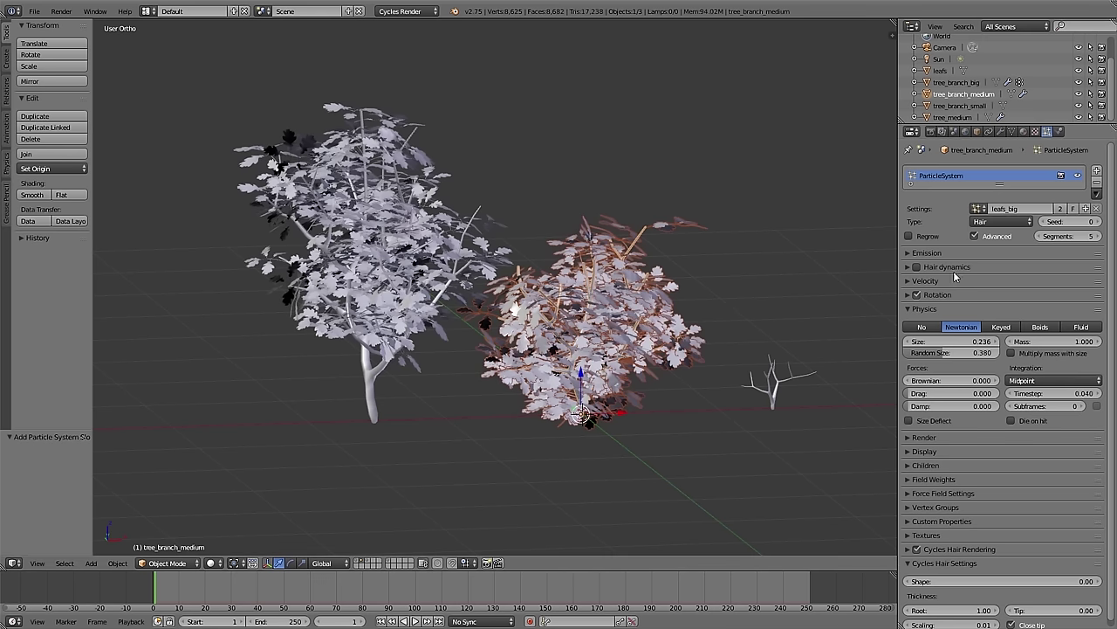
Step: Make the medium branch's particle settings a single-user copy and name it leafs_medium
click(1060, 209)
double_click(1062, 209)
text(medium)
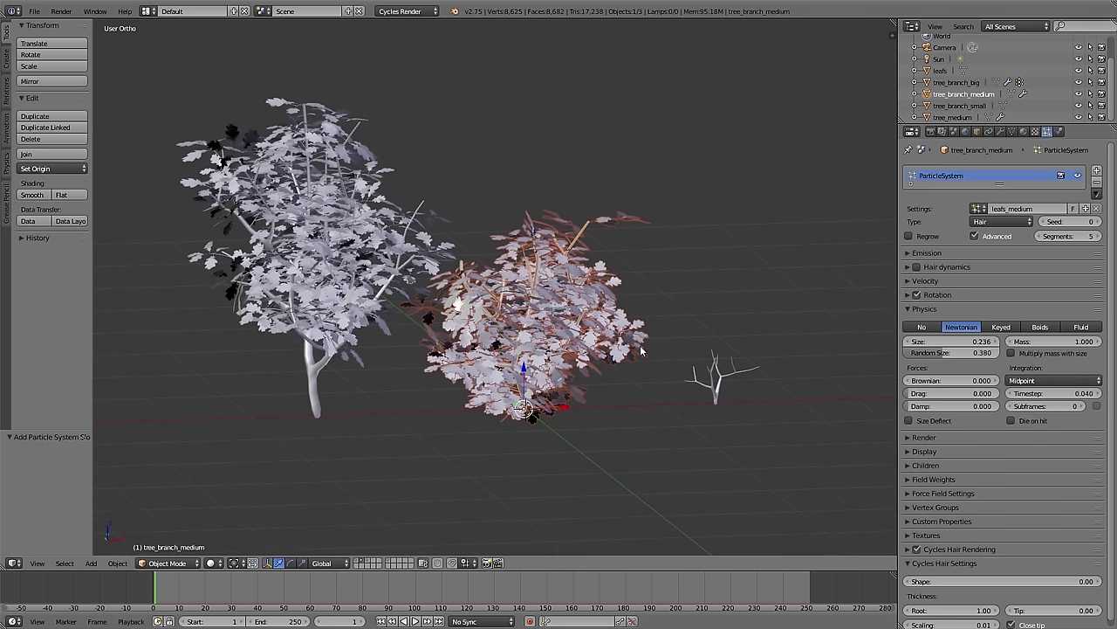
Step: Add a particle system to the small branch using a single-user copy of the leafs_big settings named leafs_small
click(960, 106)
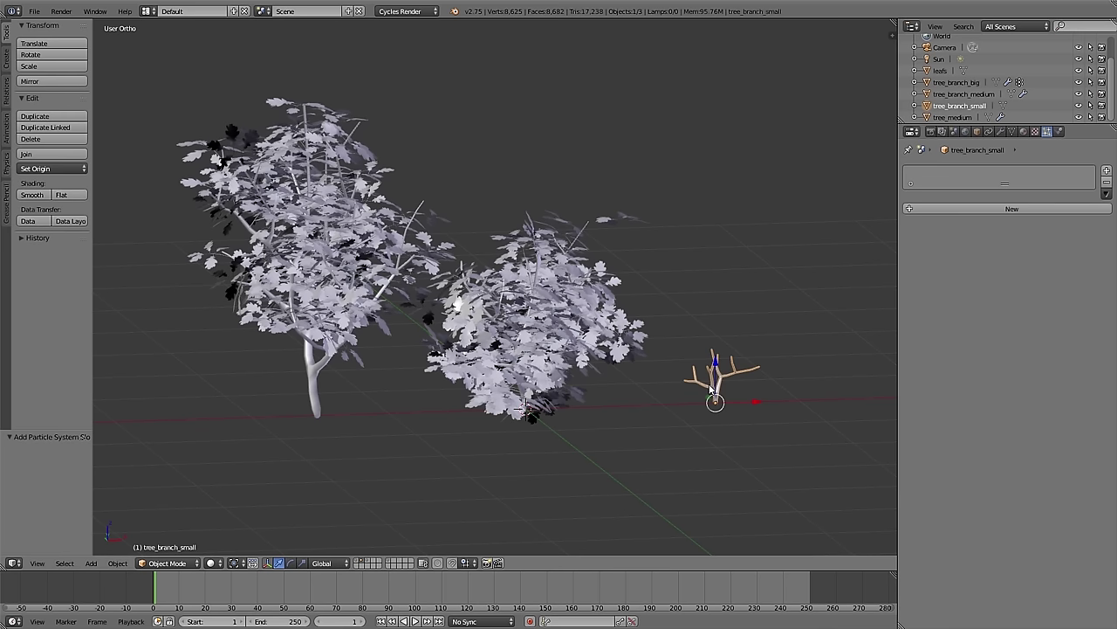
click(965, 208)
click(979, 208)
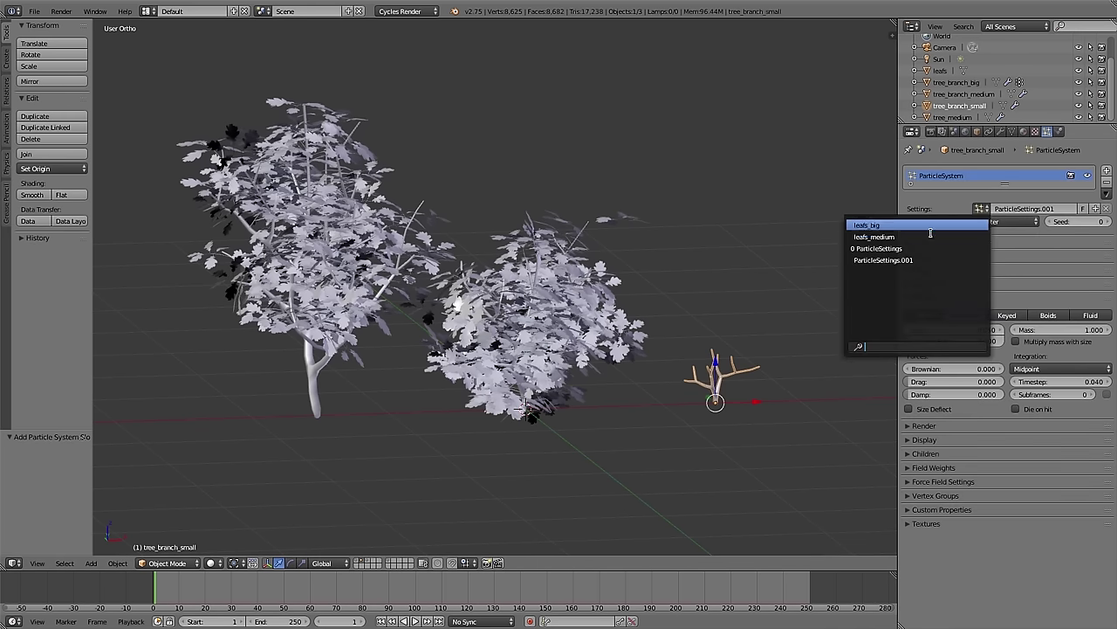
click(873, 224)
click(1030, 213)
drag(1014, 209, 1099, 200)
text(small)
key(Return)
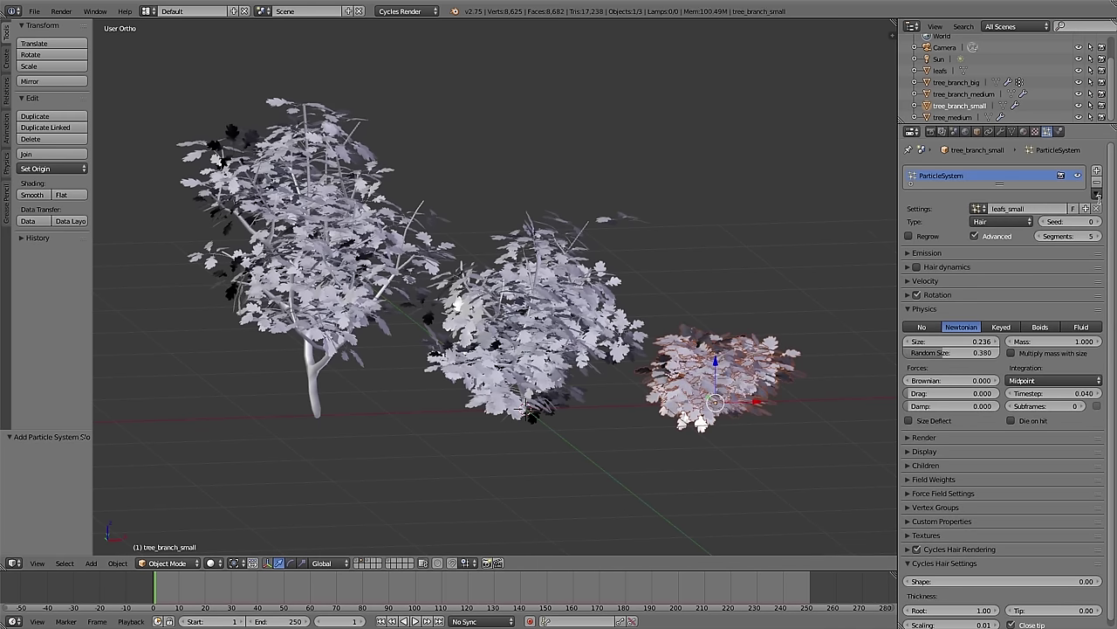
Step: Set the number of leaf particles to 50 on the small branch and 100 on the medium branch
click(927, 252)
click(951, 270)
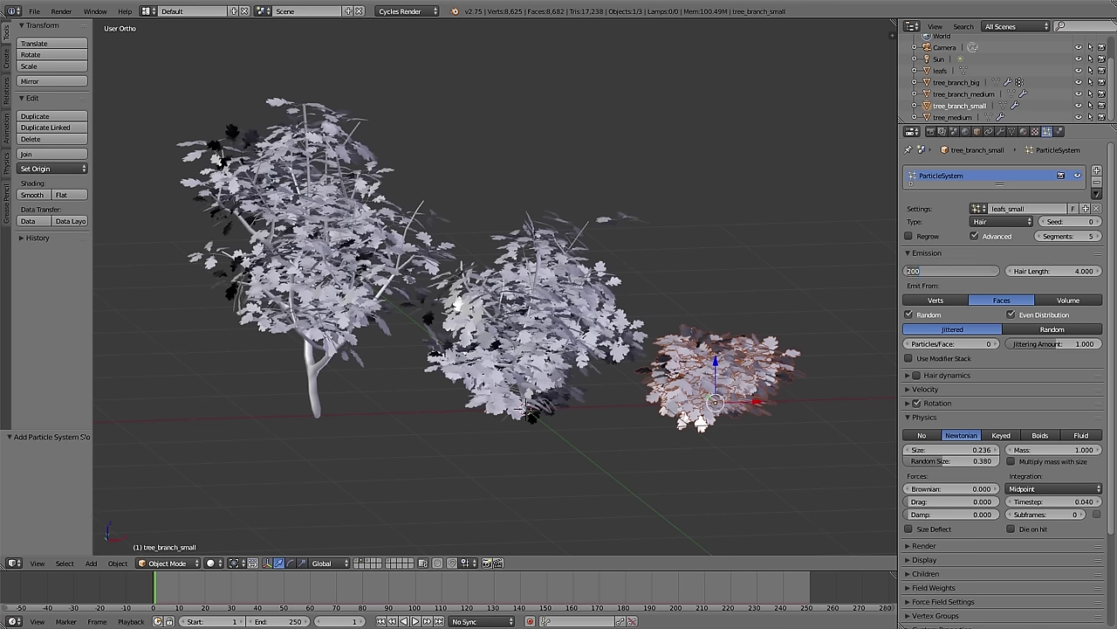
key(Return)
right_click(557, 299)
click(905, 271)
text(100)
key(Return)
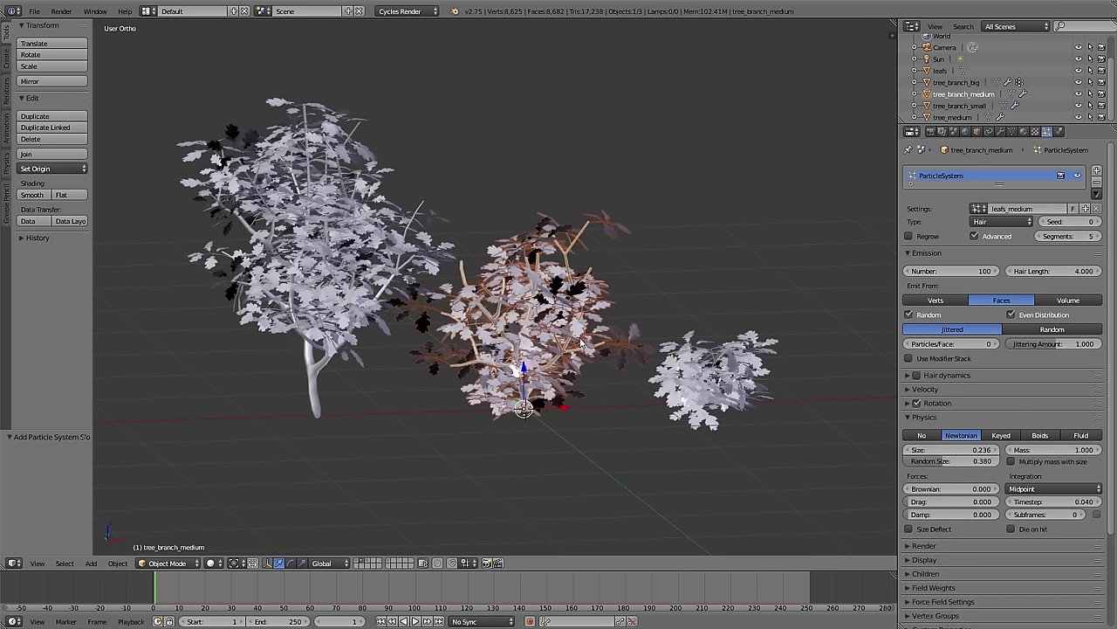
Step: Apply a linear weight gradient to the medium branch and the small branch in Weight Paint mode, and return to Object Mode
key(Tab)
click(544, 285)
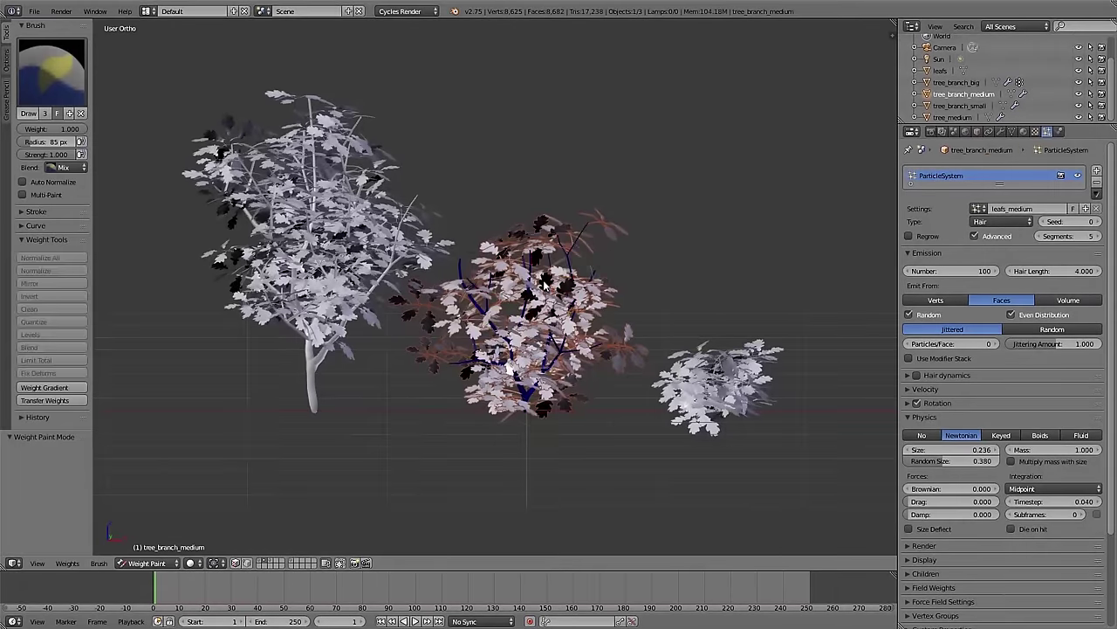
key(Tab)
right_click(685, 367)
key(Tab)
click(765, 322)
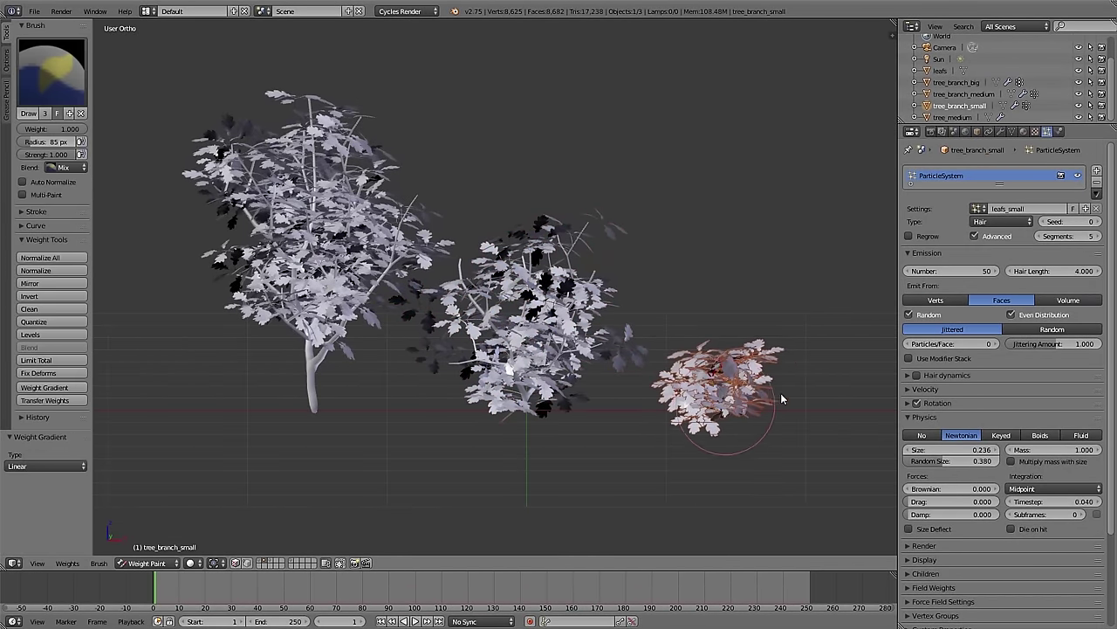
key(Tab)
click(592, 389)
Step: Assign the small branch's vertex group Group to the Density of its leaf particle system
click(956, 417)
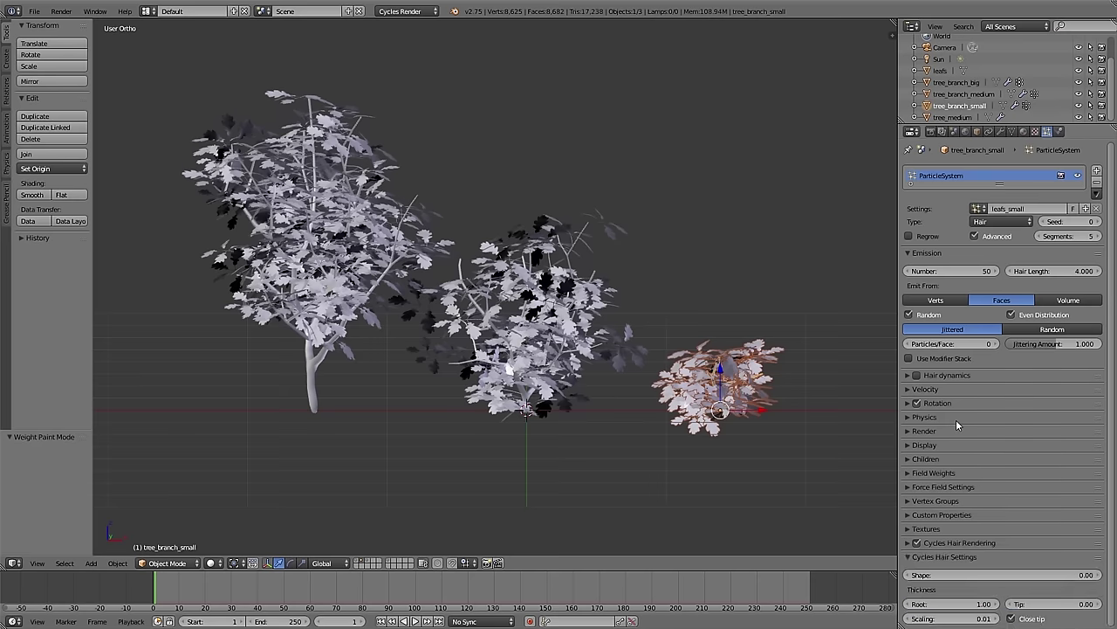
click(943, 556)
click(942, 500)
click(1021, 519)
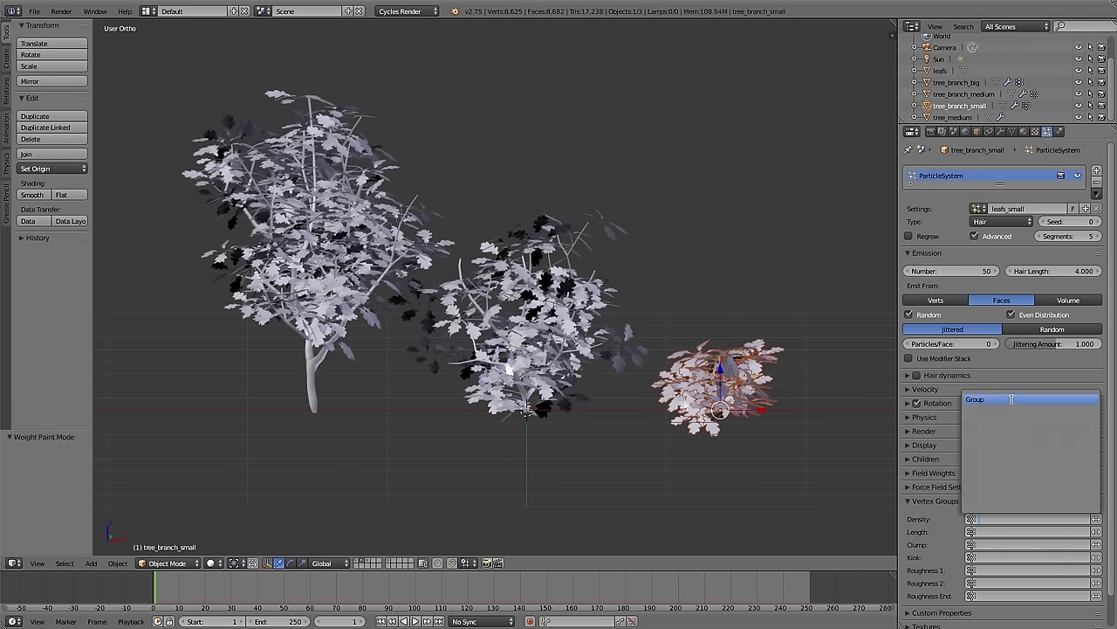
click(1012, 399)
Step: Assign the medium branch's vertex group Group to its leaf particle Density and check the foliage on all three branches
right_click(583, 367)
click(1027, 518)
click(990, 399)
middle_drag(579, 368, 625, 352)
key(a)
right_click(694, 371)
right_click(551, 339)
right_click(360, 311)
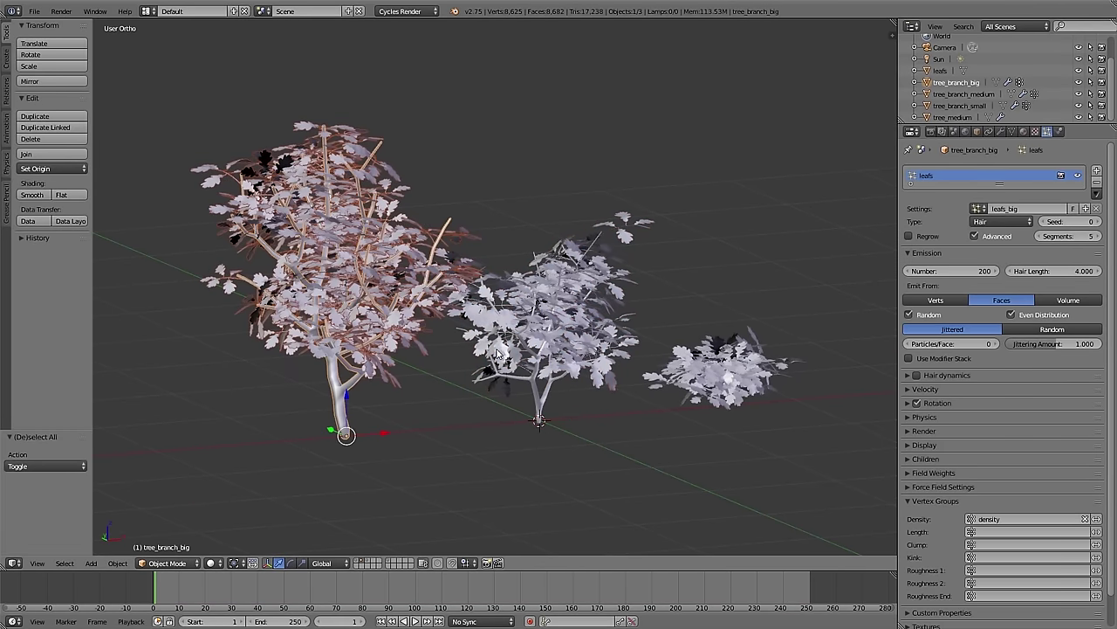
key(a)
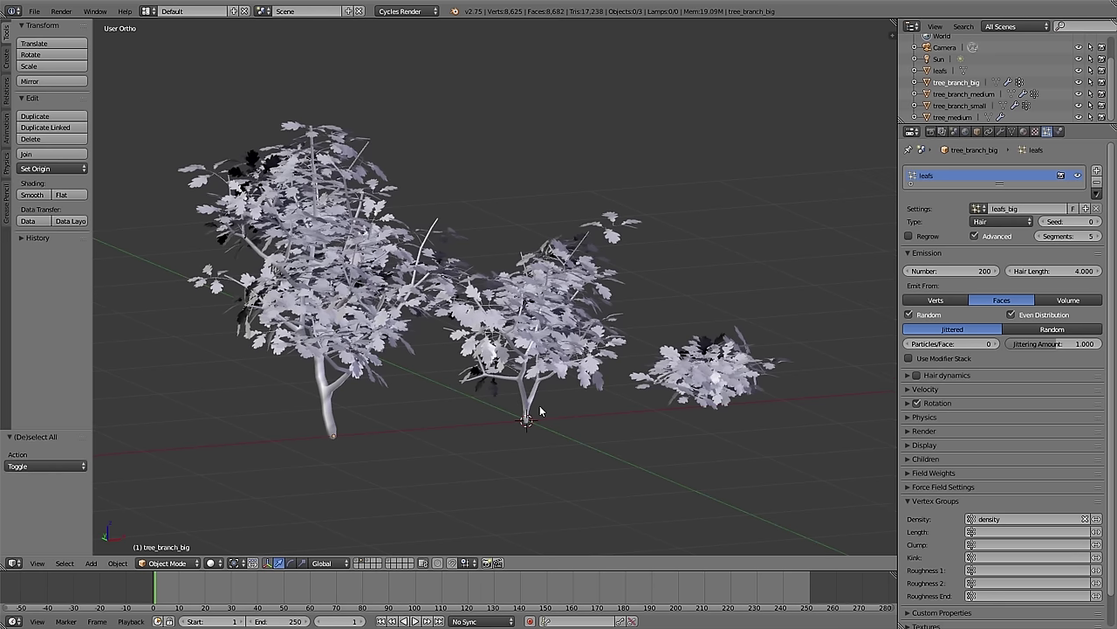
Step: Show the layer holding the leaf cluster, open the cluster in Edit Mode and circle-select its stem and twigs
click(368, 559)
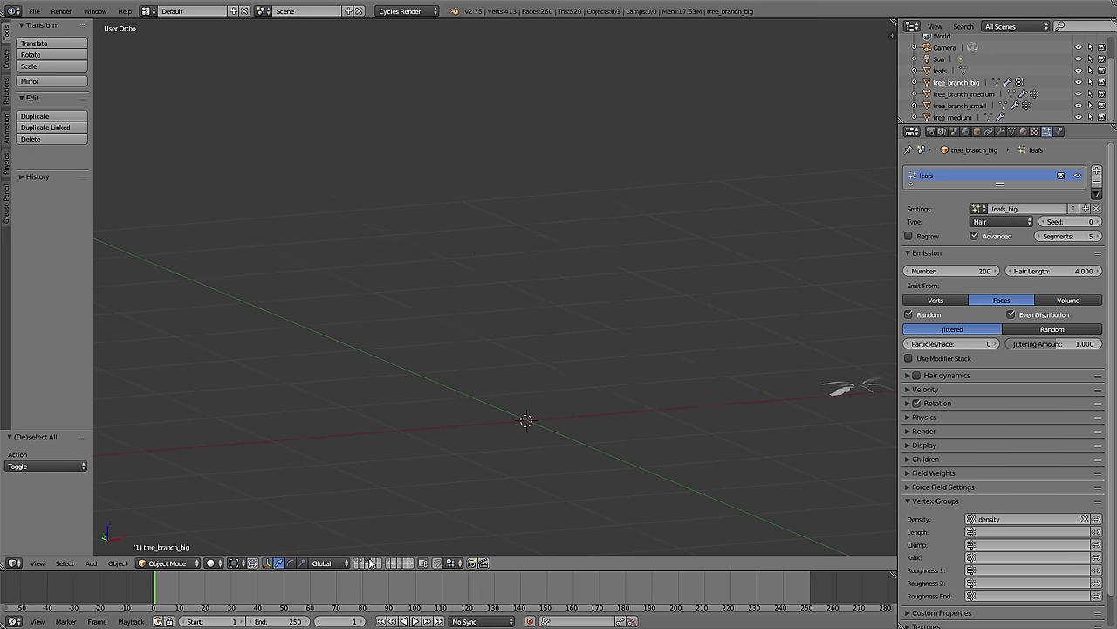
right_click(862, 386)
key(KP_Decimal)
middle_drag(575, 276, 580, 343)
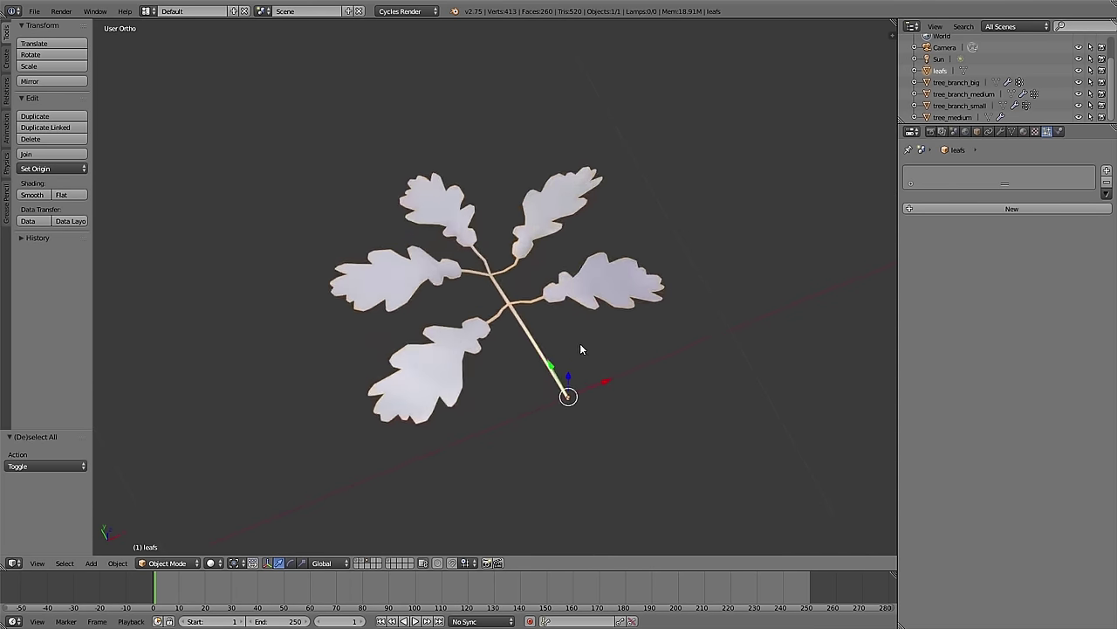
key(Tab)
scroll(522, 282, up, 2)
key(c)
mouse_move(594, 452)
mouse_down()
mouse_move(574, 361)
mouse_move(528, 299)
mouse_move(566, 285)
mouse_move(549, 237)
mouse_move(512, 237)
mouse_move(522, 205)
mouse_up()
right_click(522, 205)
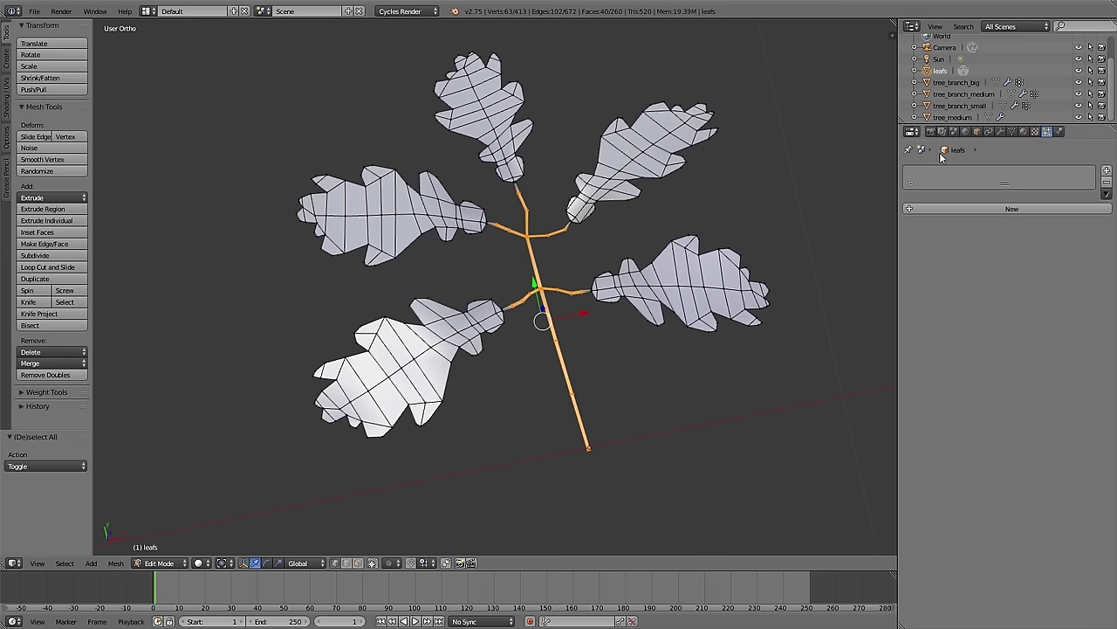
Step: Create a vertex group named branches_small for the selected stem and twigs
click(1012, 132)
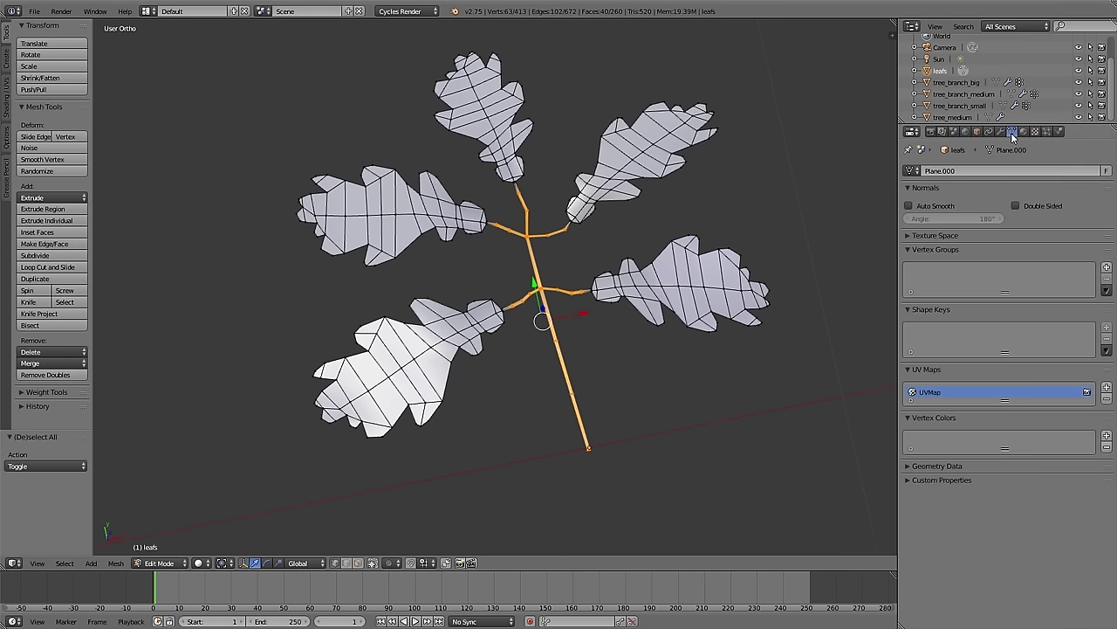
click(1106, 267)
double_click(928, 273)
text(bm)
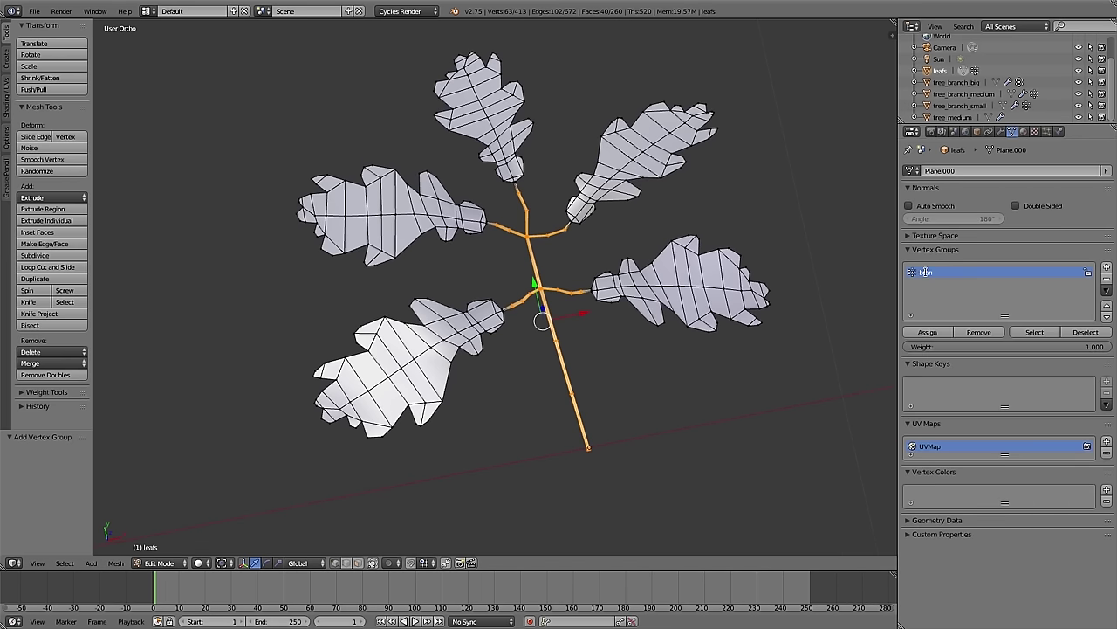
text(branches_small)
key(Return)
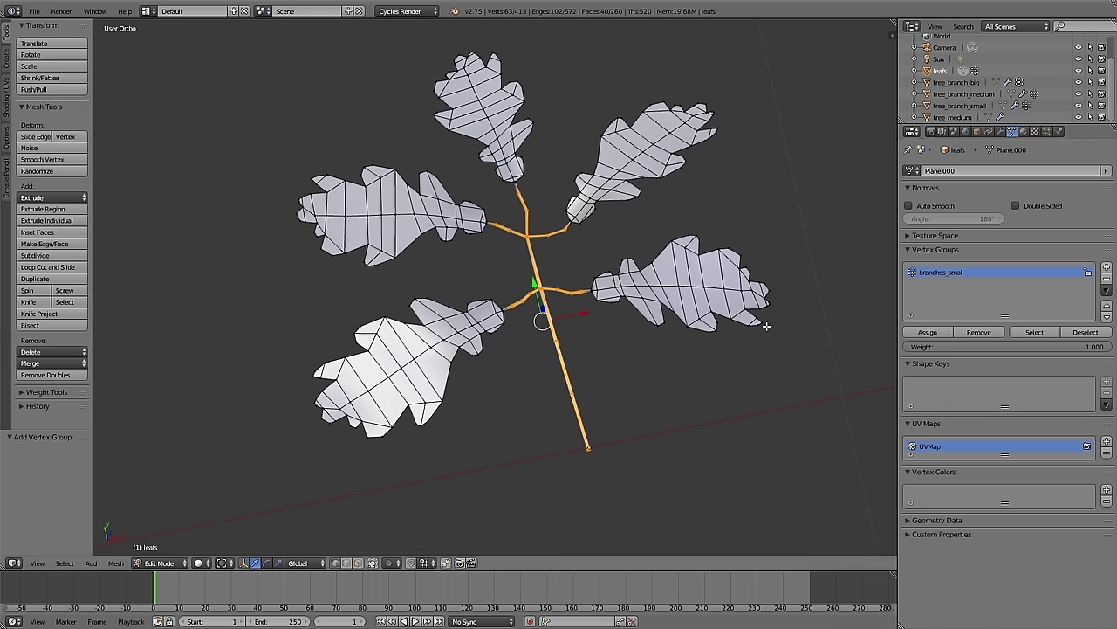
Step: Invert the selection to the leaf blades and assign them to a new vertex group named leafs
key(ctrl+i)
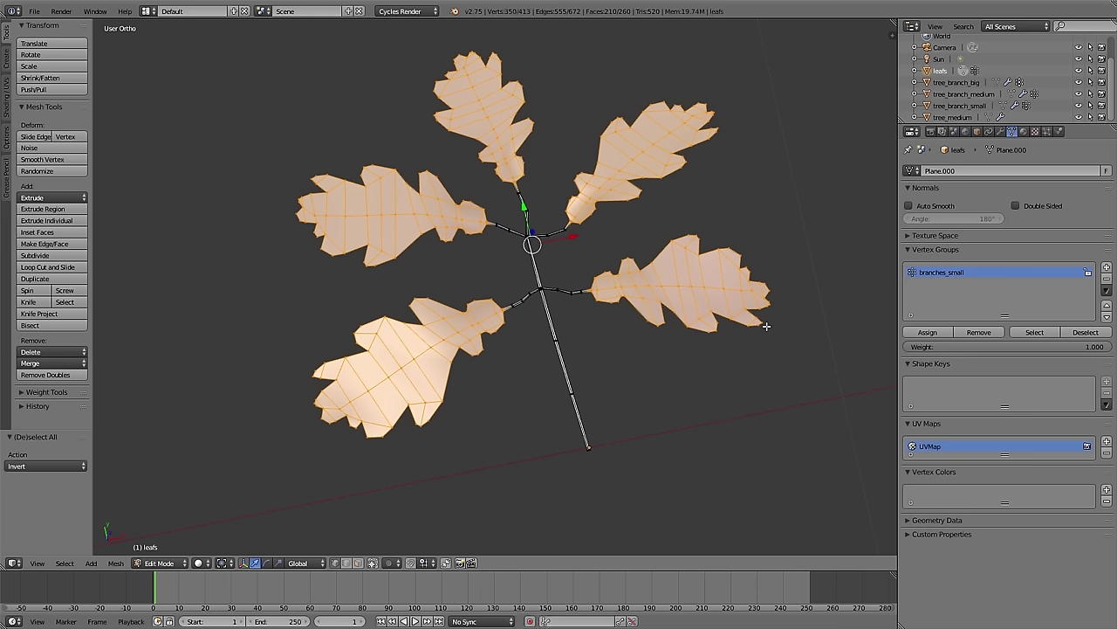
click(1106, 267)
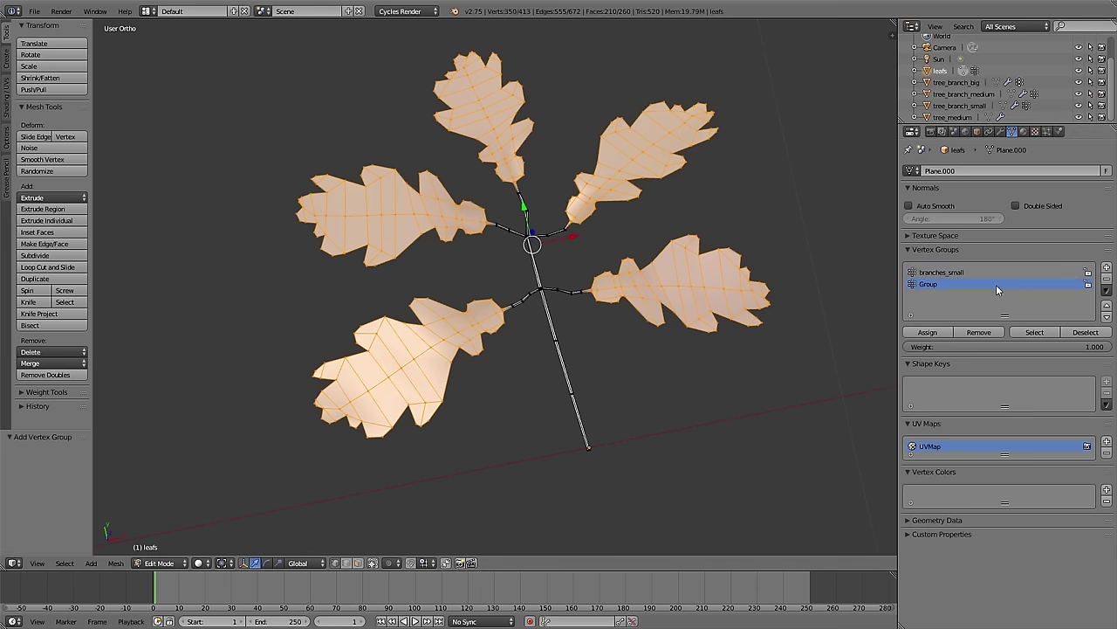
double_click(928, 285)
text(leafs)
click(928, 332)
key(a)
key(Tab)
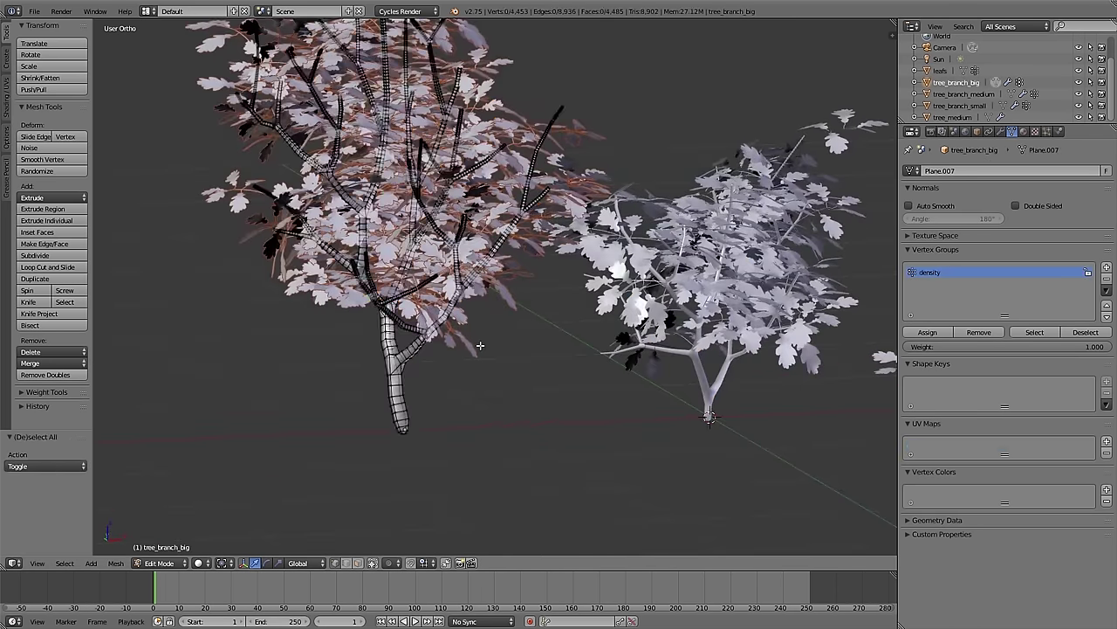
Step: Select the big branch's whole mesh and create a vertex group named branch_big for it
key(a)
shift+middle_drag(495, 251, 553, 335)
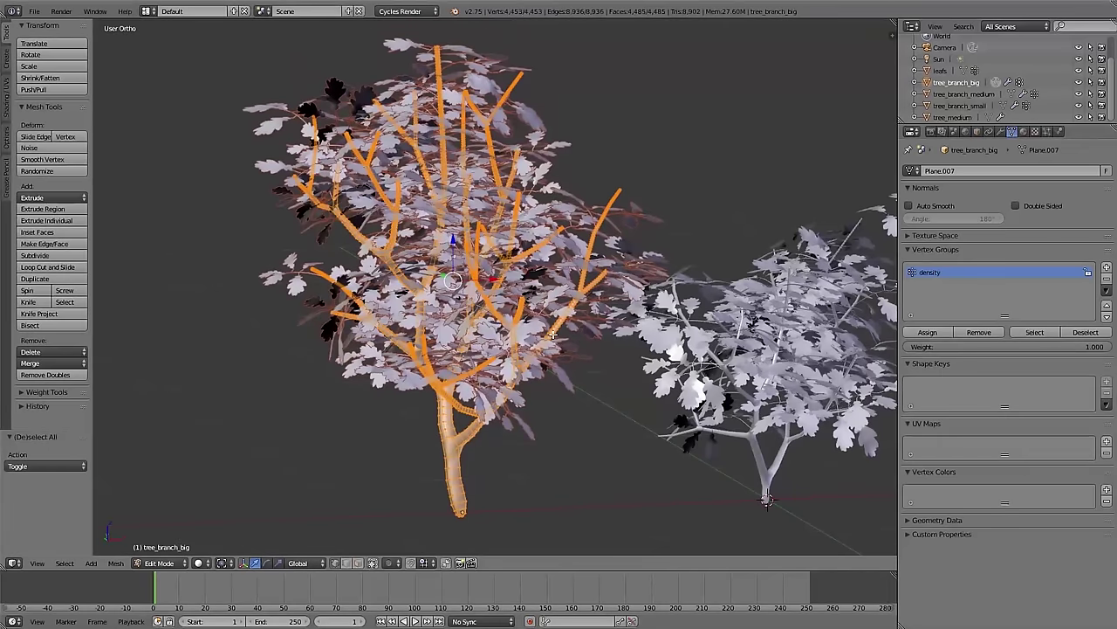
click(1106, 267)
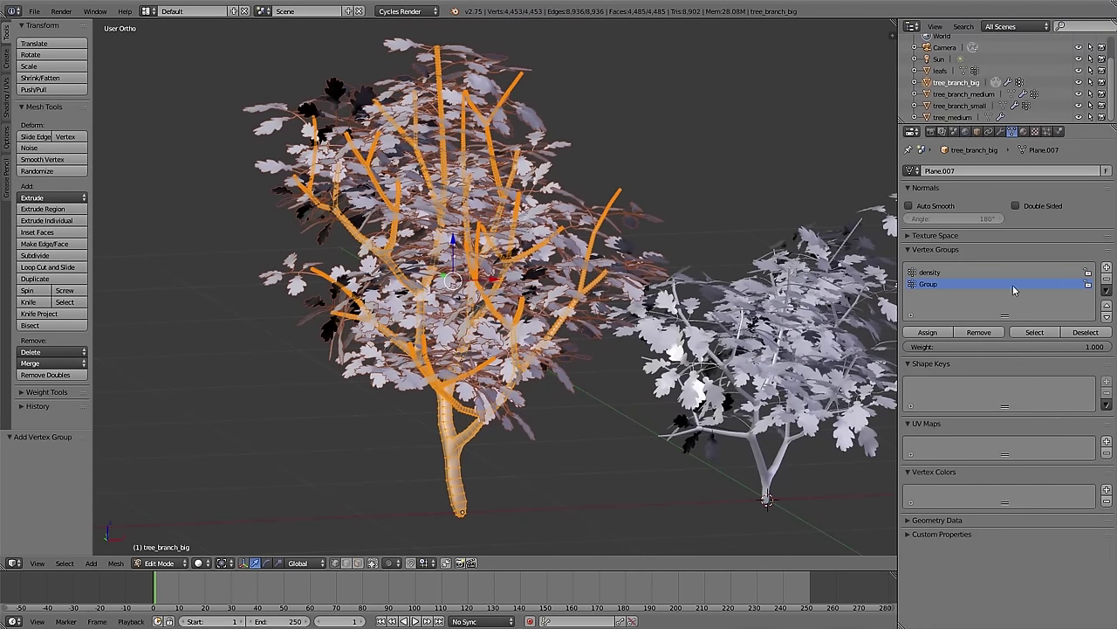
double_click(928, 285)
text(branch_big)
key(Return)
key(Tab)
click(494, 327)
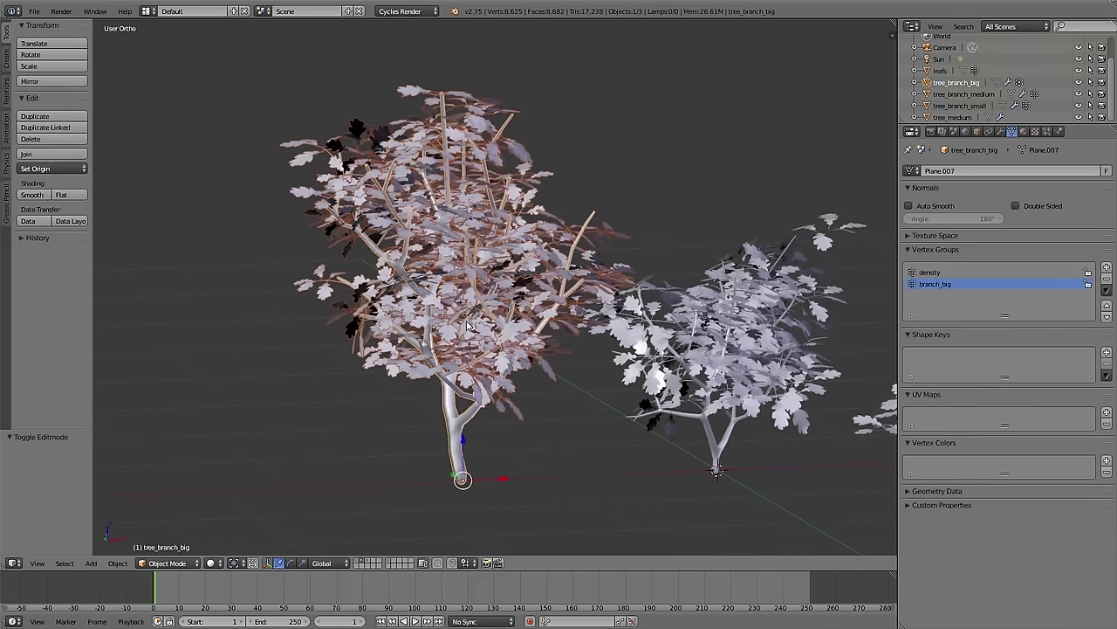
Step: Isolate the big branch in local view and convert its leaf particles into real objects
key(KP_Divide)
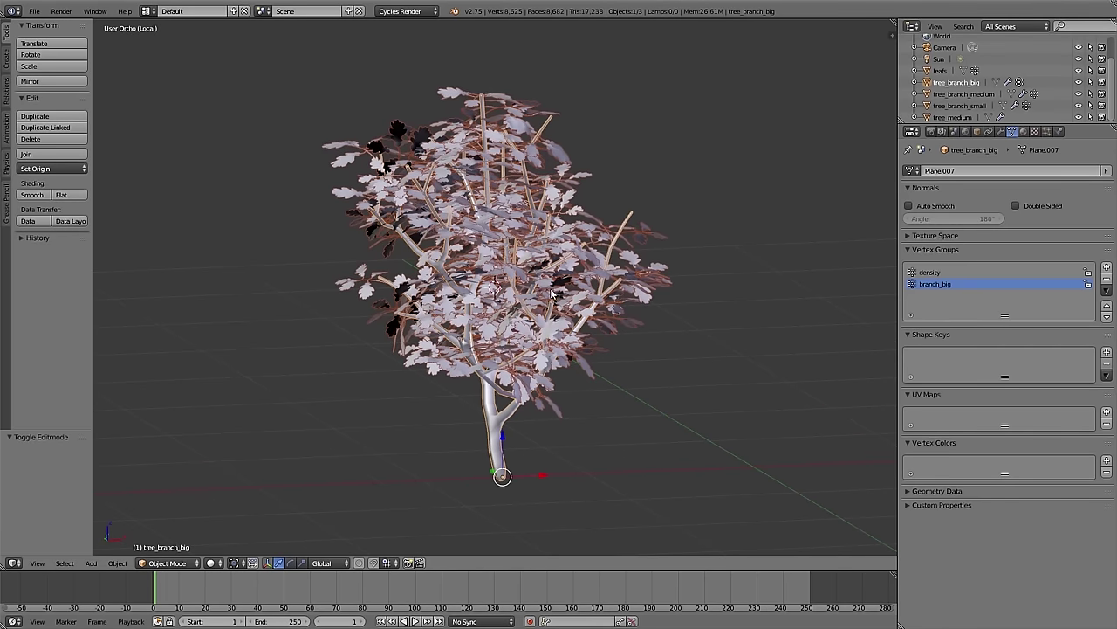
click(1000, 132)
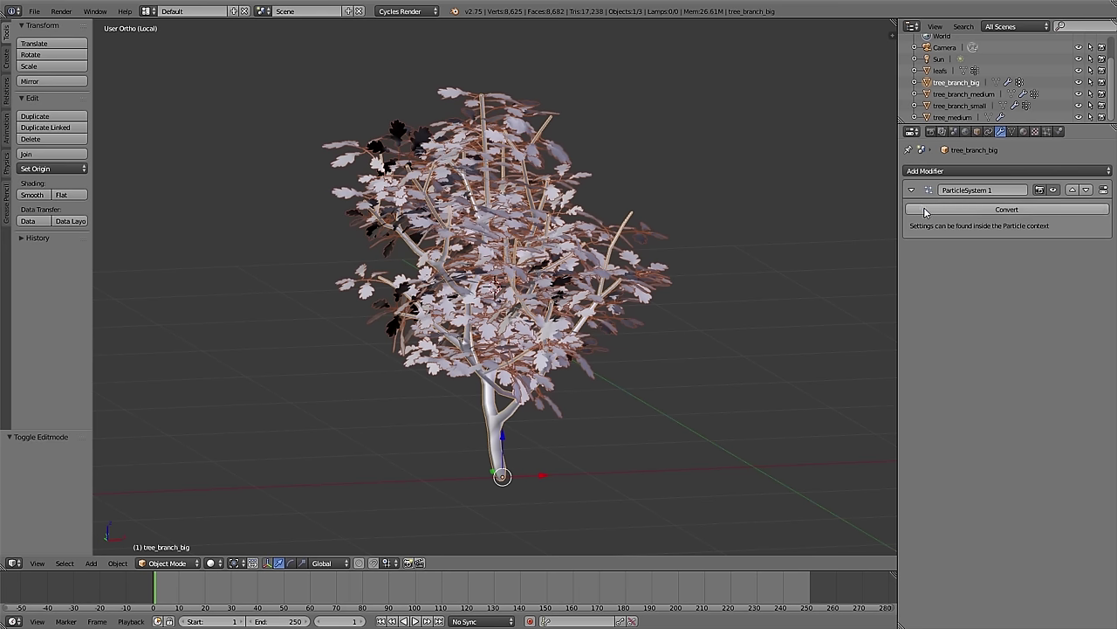
click(994, 210)
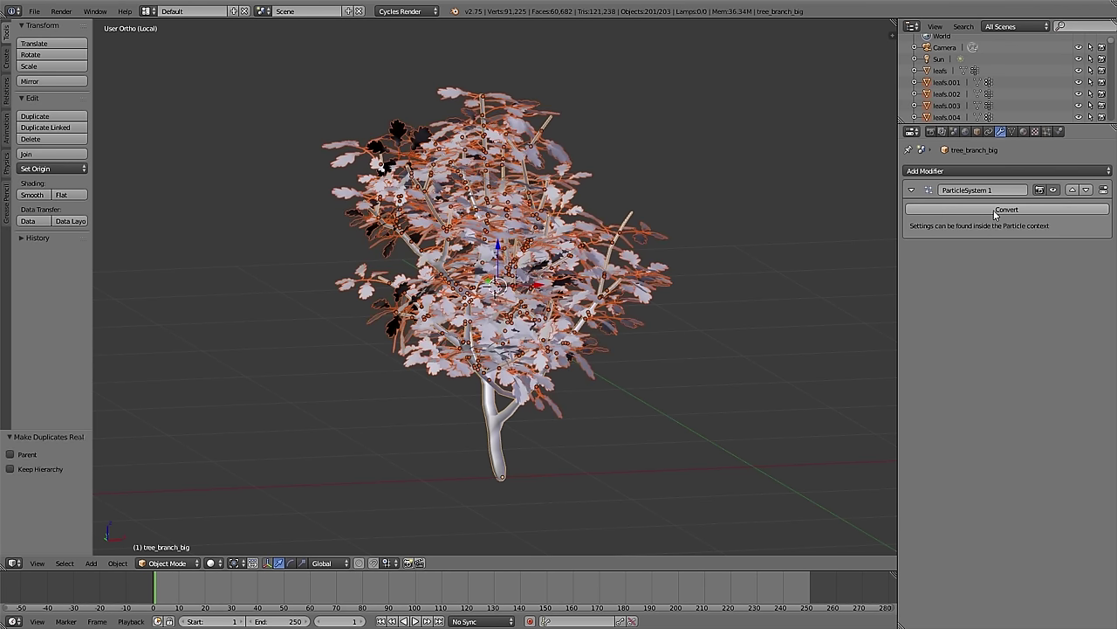
Step: Remove the leaf particle system from the big branch and deselect everything
click(1104, 190)
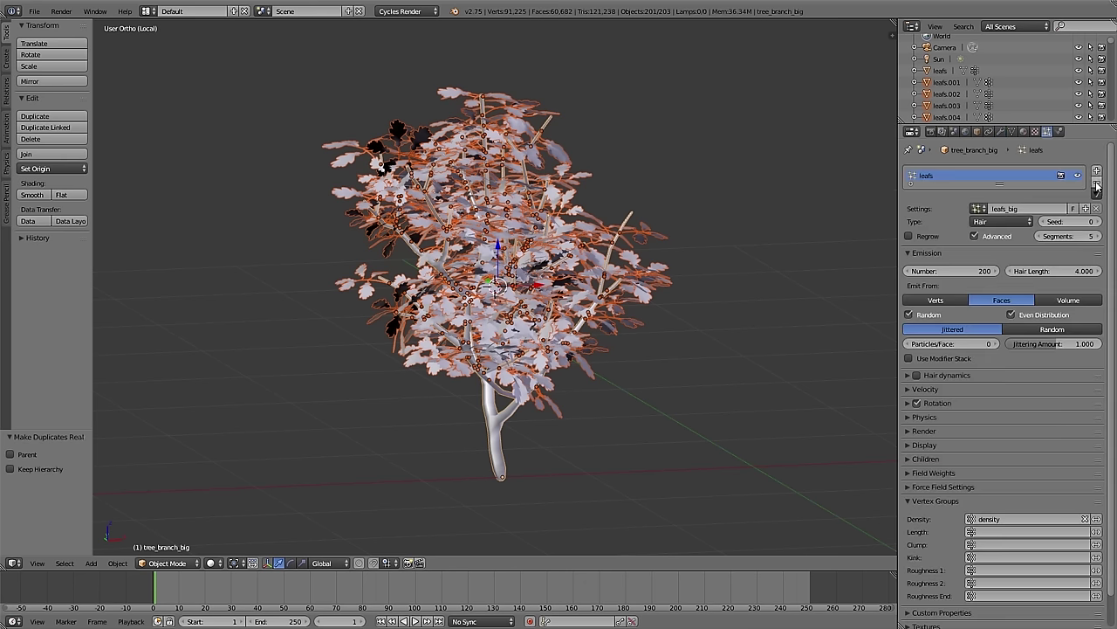
click(1098, 185)
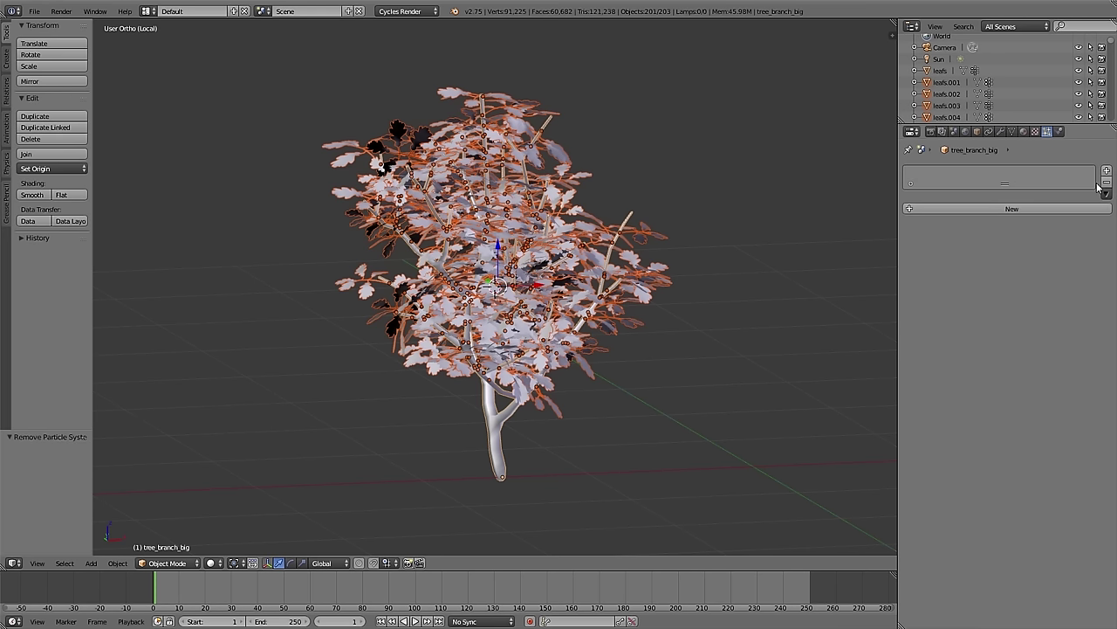
key(a)
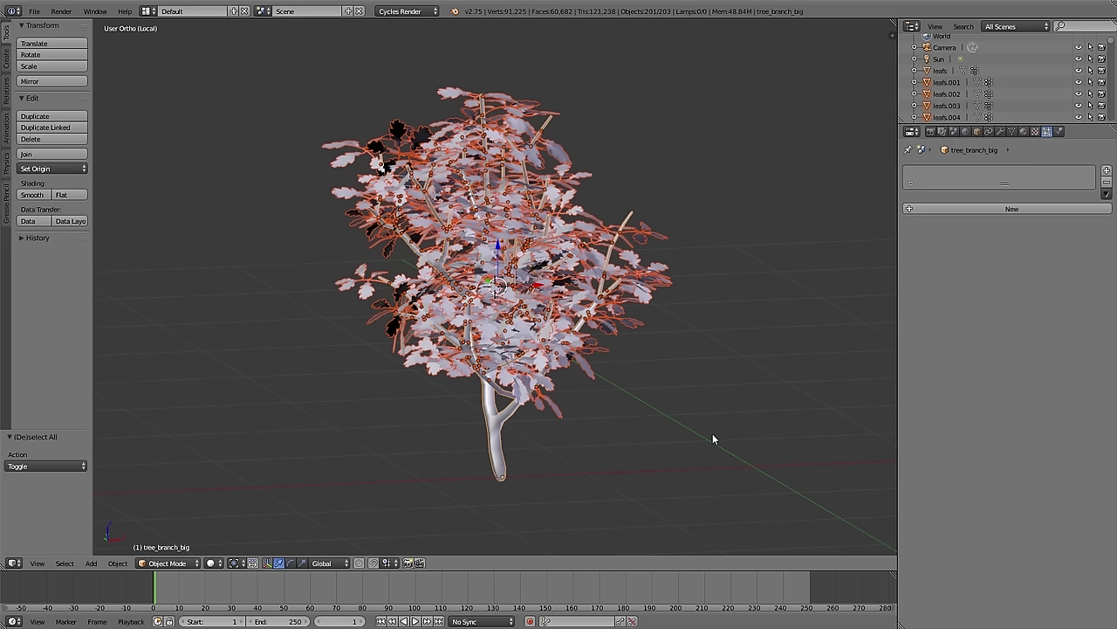
click(1104, 183)
key(a)
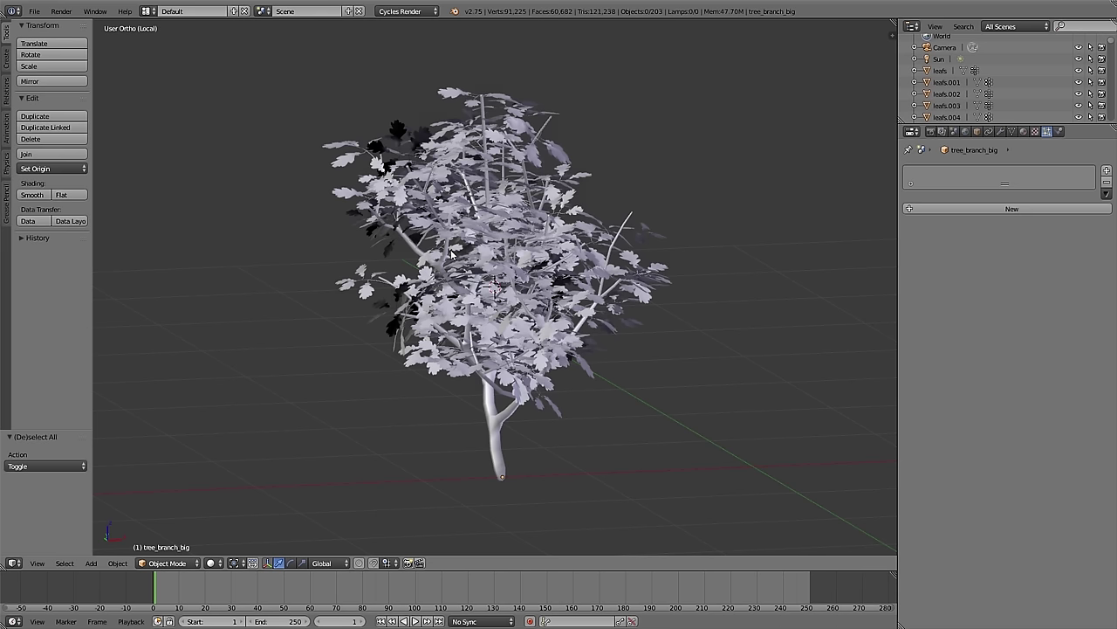
Step: Select the big branch together with all its converted leaves and join them into one object
key(b)
drag(280, 93, 712, 438)
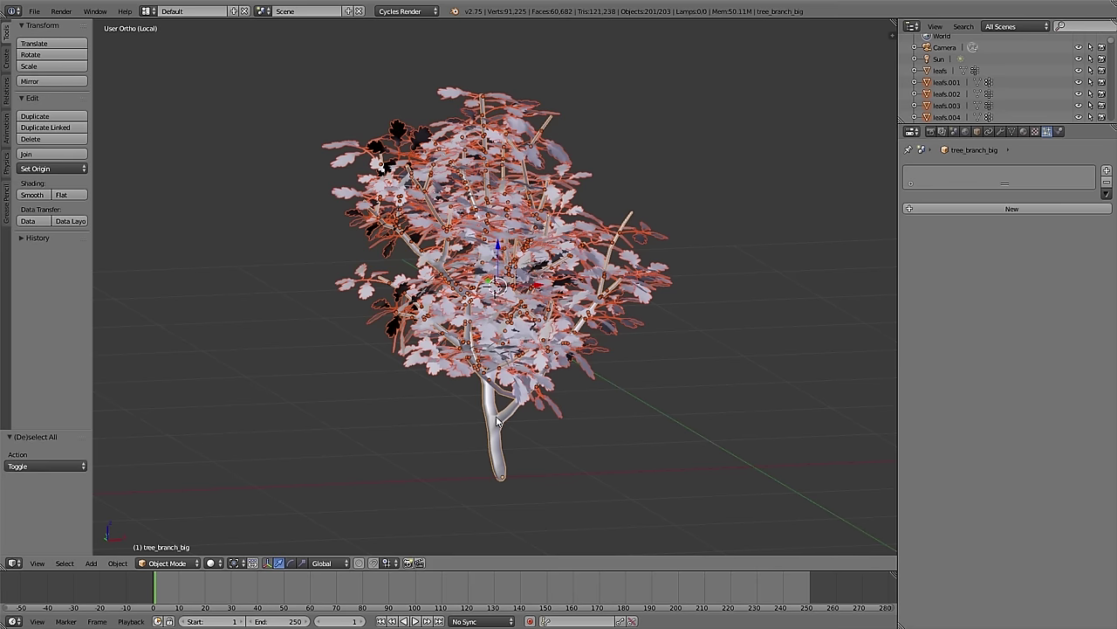
key(ctrl+j)
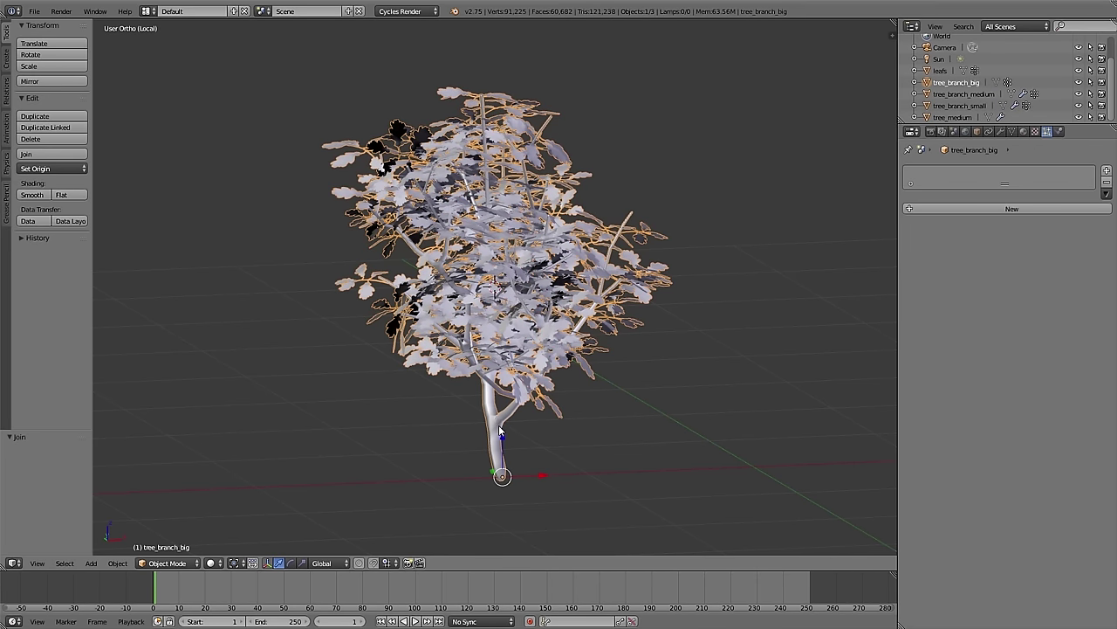
Step: Delete the density vertex group from the joined big branch
key(Tab)
scroll(500, 432, up, 7)
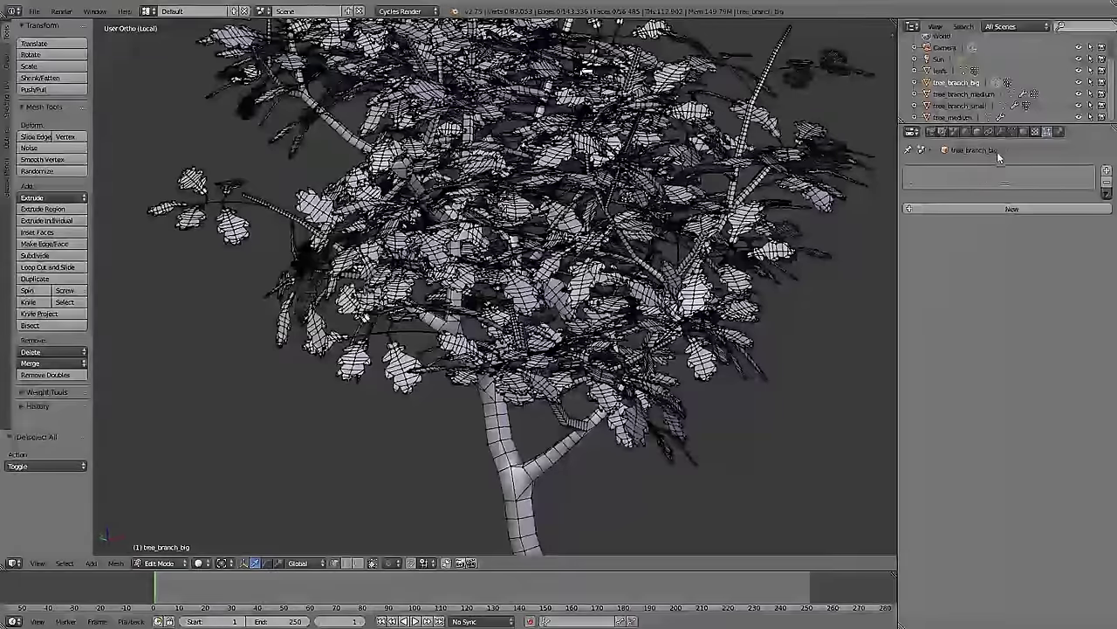
click(1010, 131)
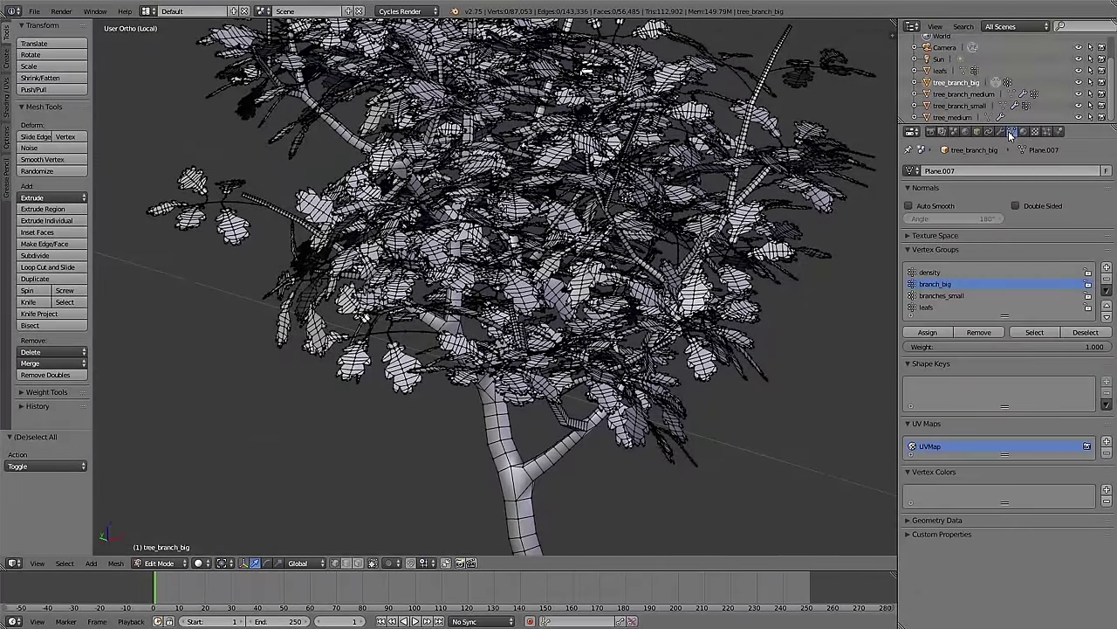
click(964, 275)
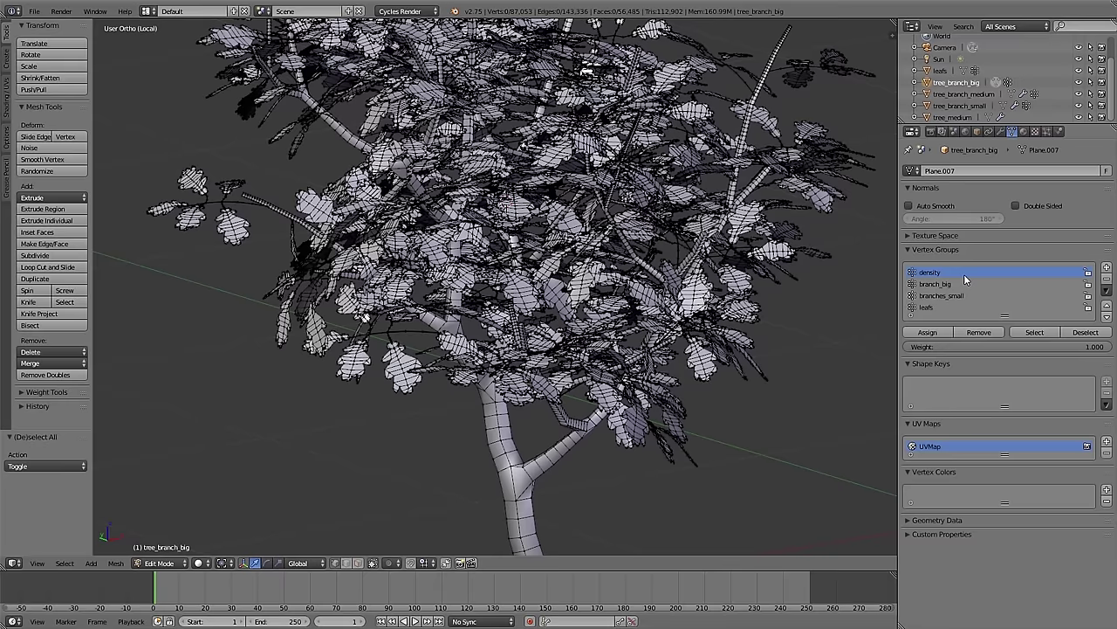
click(1107, 278)
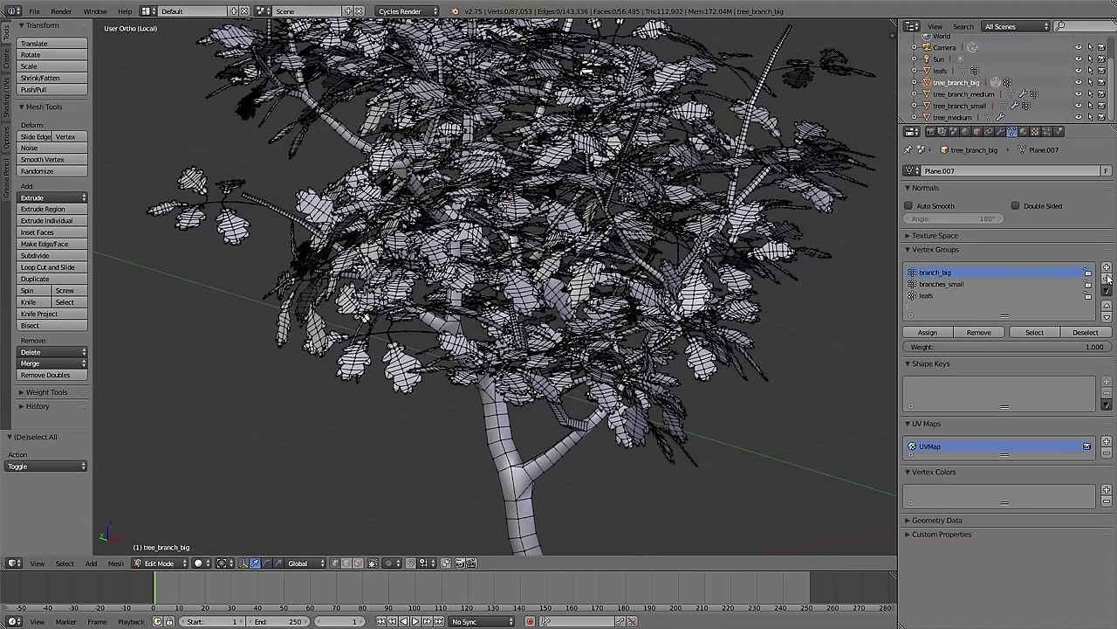
Step: Check the branch_big, branches_small and leafs vertex groups by selecting the vertices of each one separately
click(1034, 332)
key(KP_Decimal)
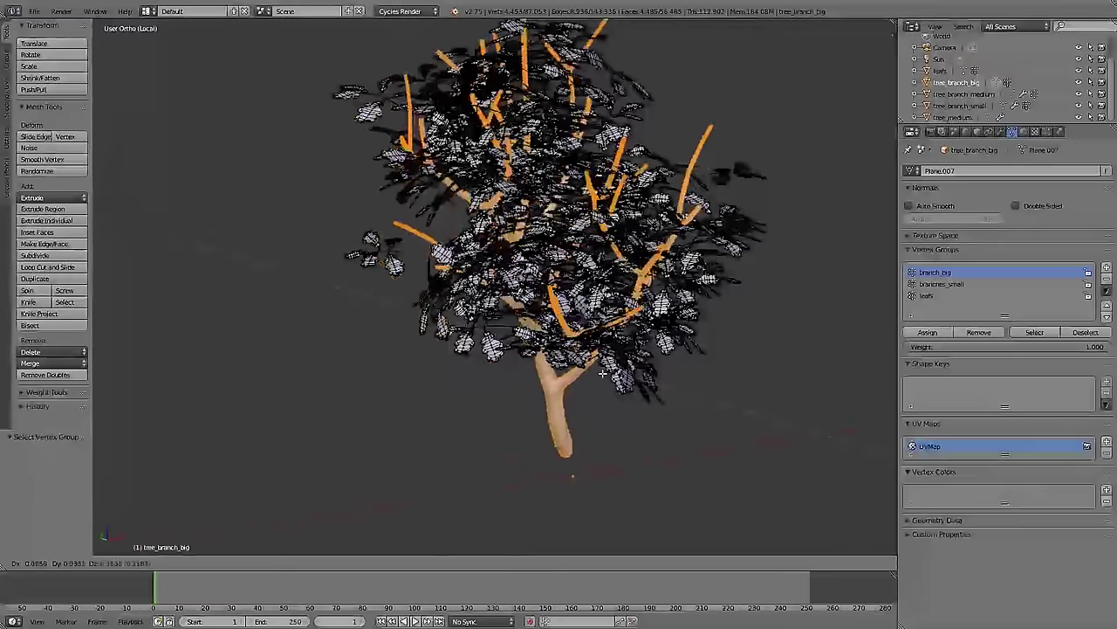
key(a)
click(941, 284)
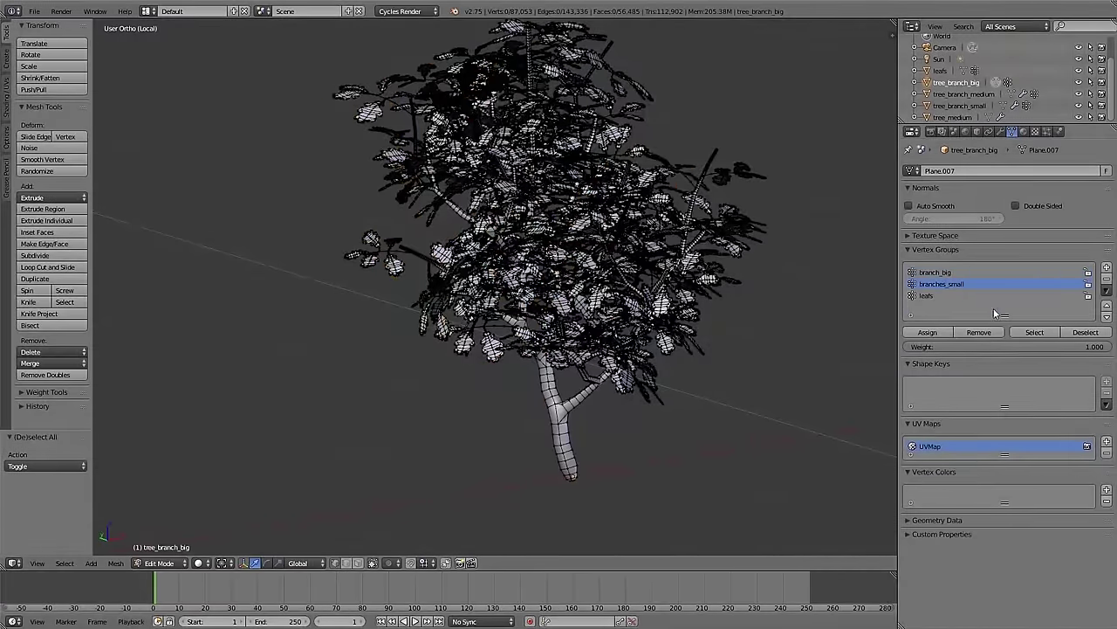
click(1035, 332)
key(KP_Decimal)
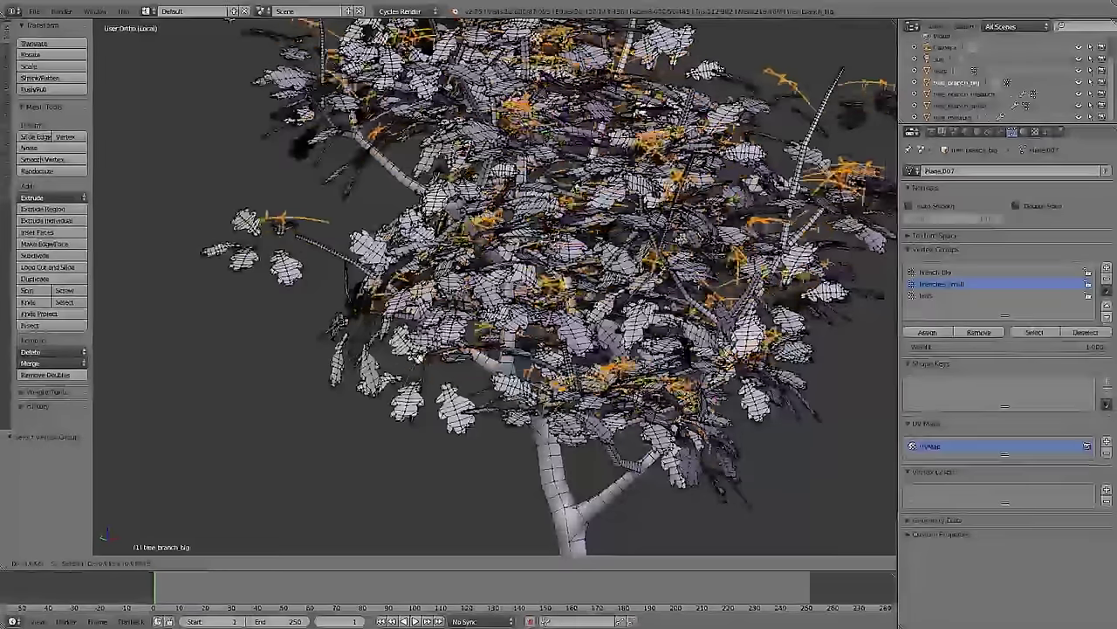
key(a)
click(926, 295)
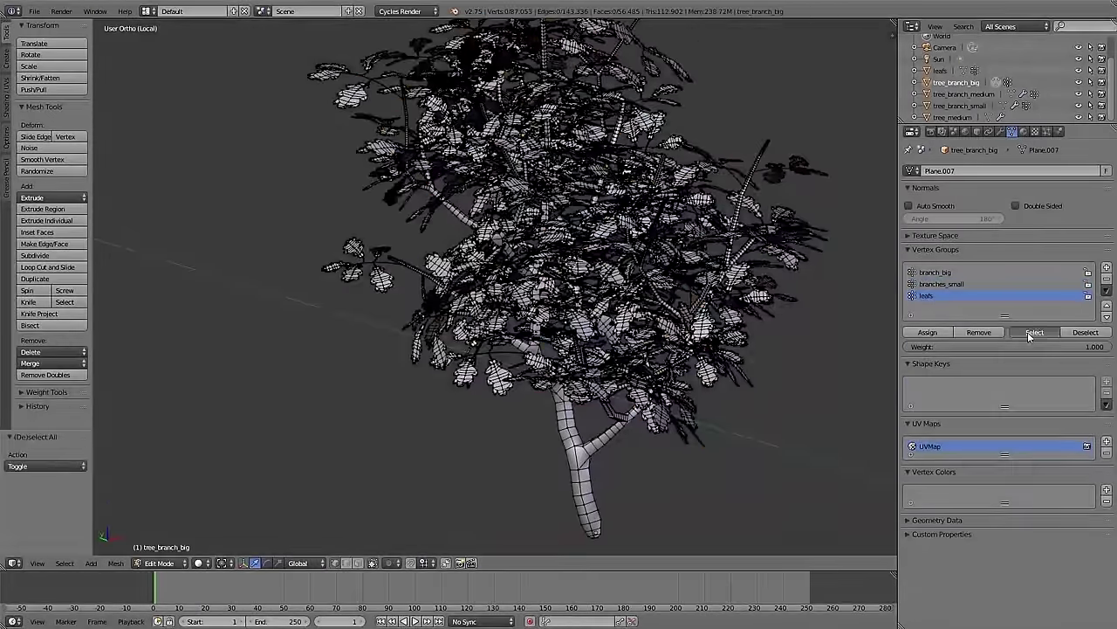
click(1030, 332)
key(g)
right_click(663, 270)
shift+middle_drag(700, 289, 635, 295)
Step: Return the big branch to Object Mode, deselect it and exit local view
key(Tab)
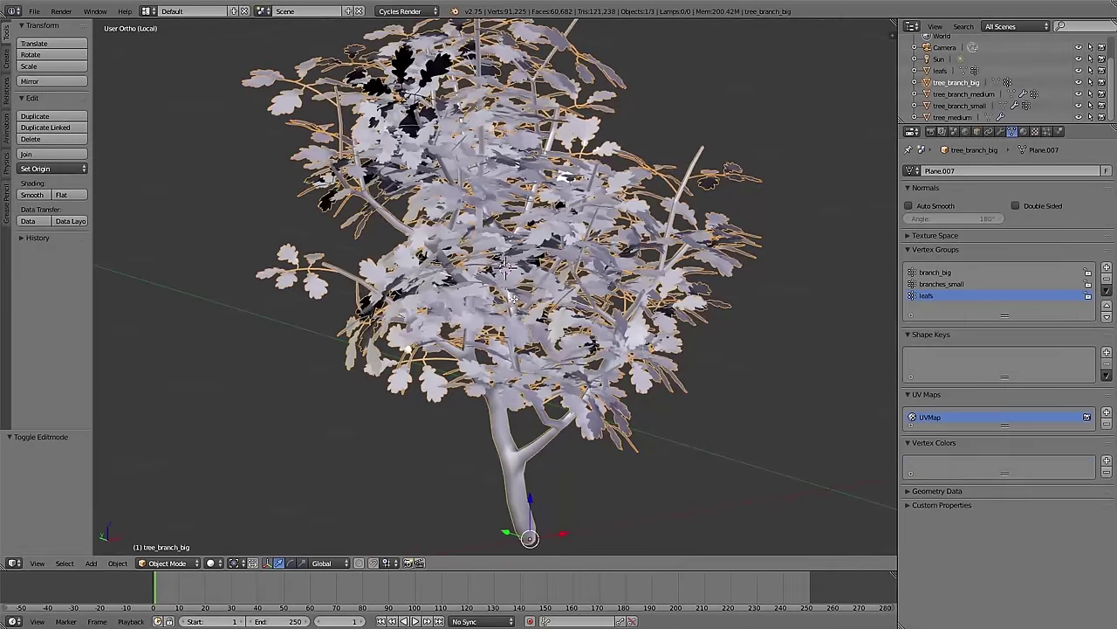
key(a)
middle_drag(574, 282, 563, 285)
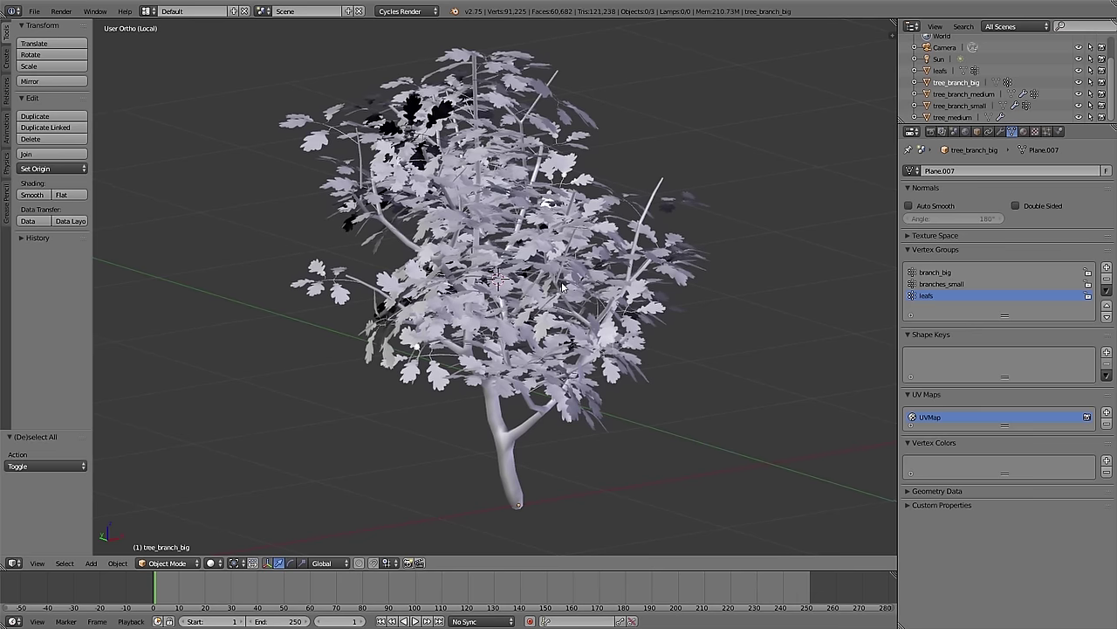
key(KP_Divide)
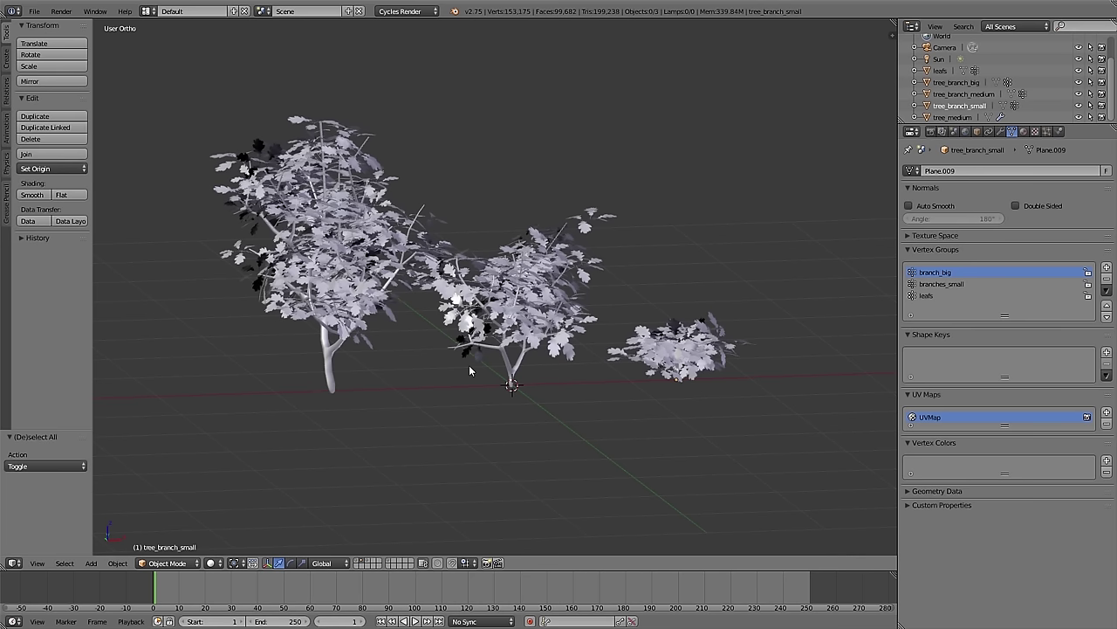
Step: Select all three leafy branches and put them in a new object group named for the tree branches
key(b)
drag(213, 135, 735, 416)
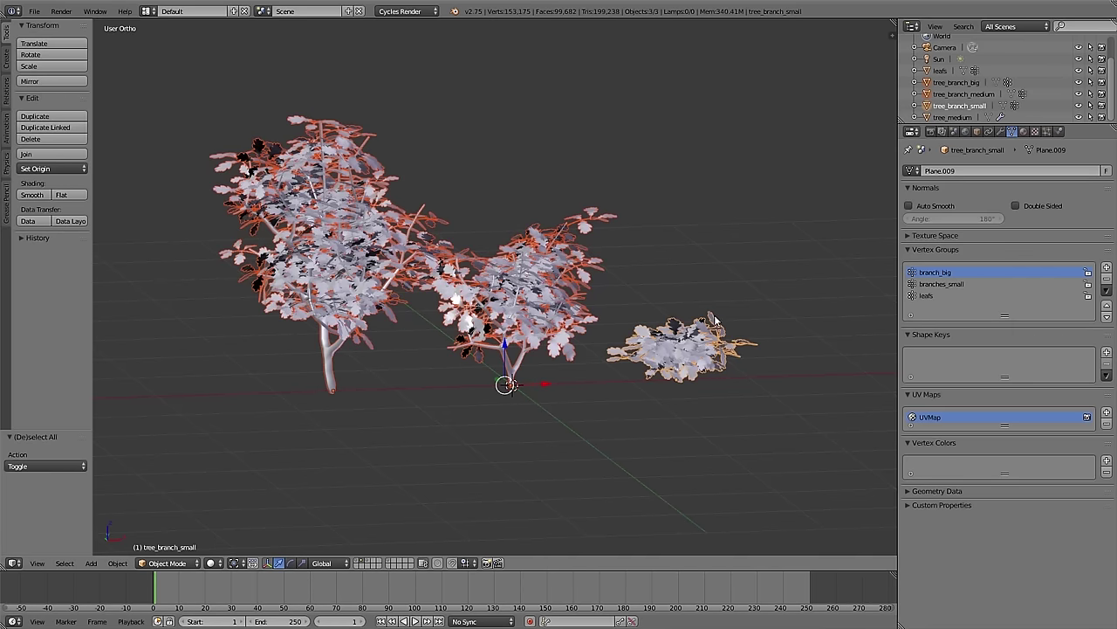
key(ctrl+g)
click(33, 466)
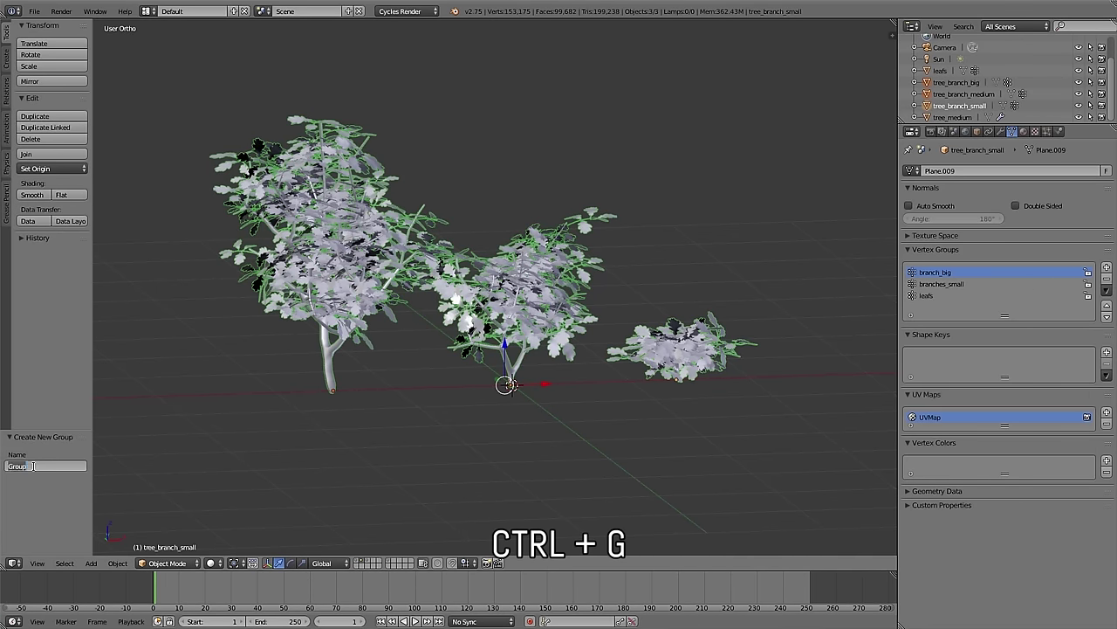
text(tr)
text(anches)
key(Return)
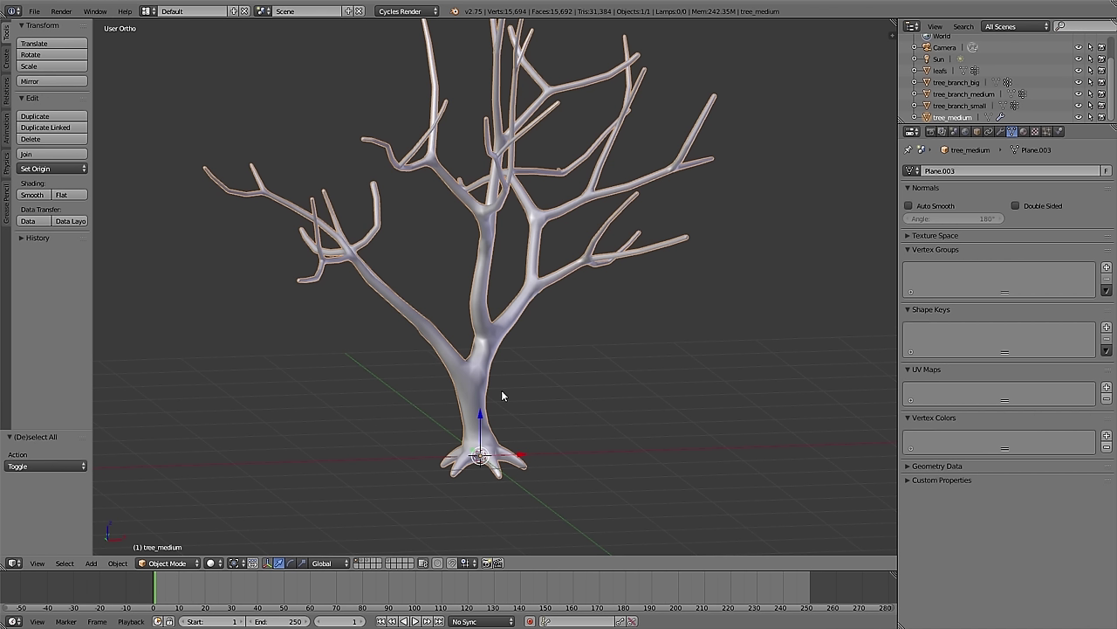
Step: Apply the first Subsurf modifier and the Skin modifier of tree_medium, keeping Subsurf.001 live
click(1000, 132)
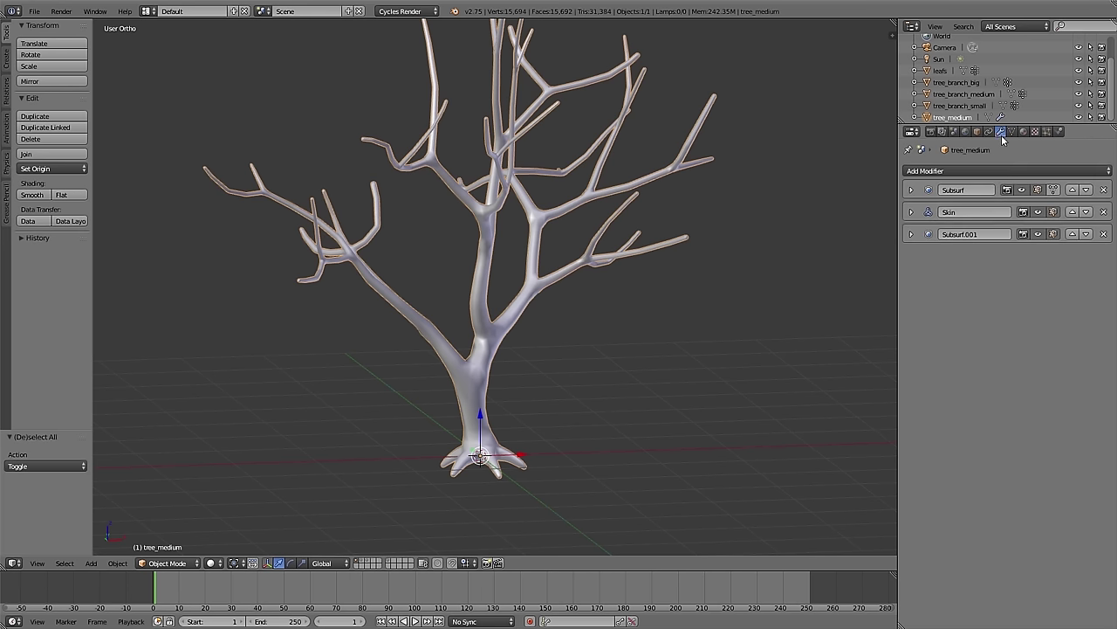
click(912, 190)
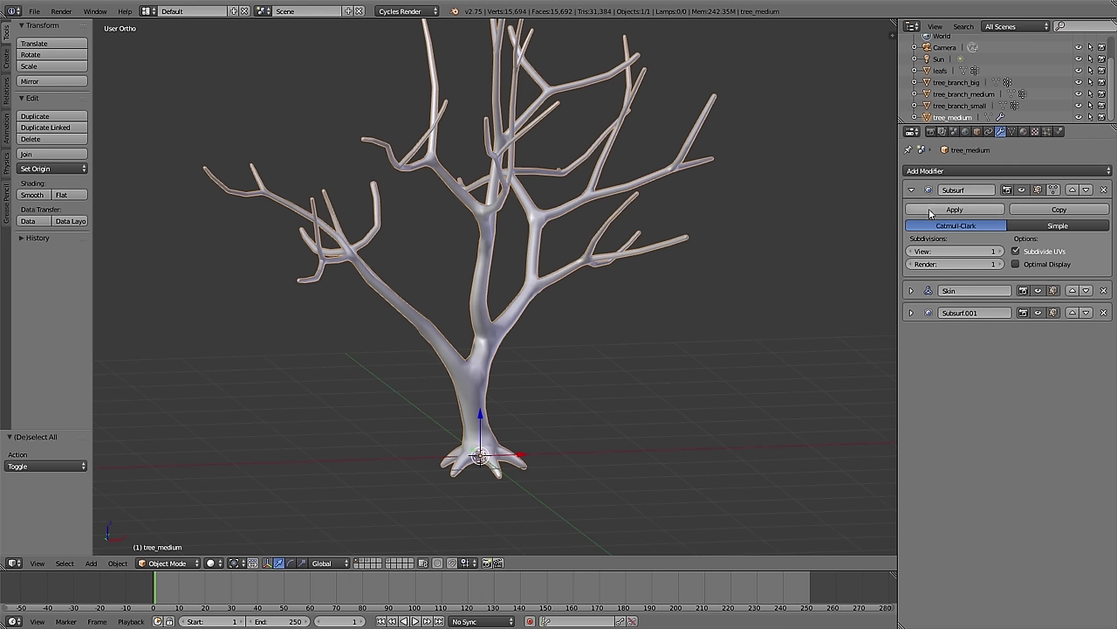
click(931, 212)
click(911, 190)
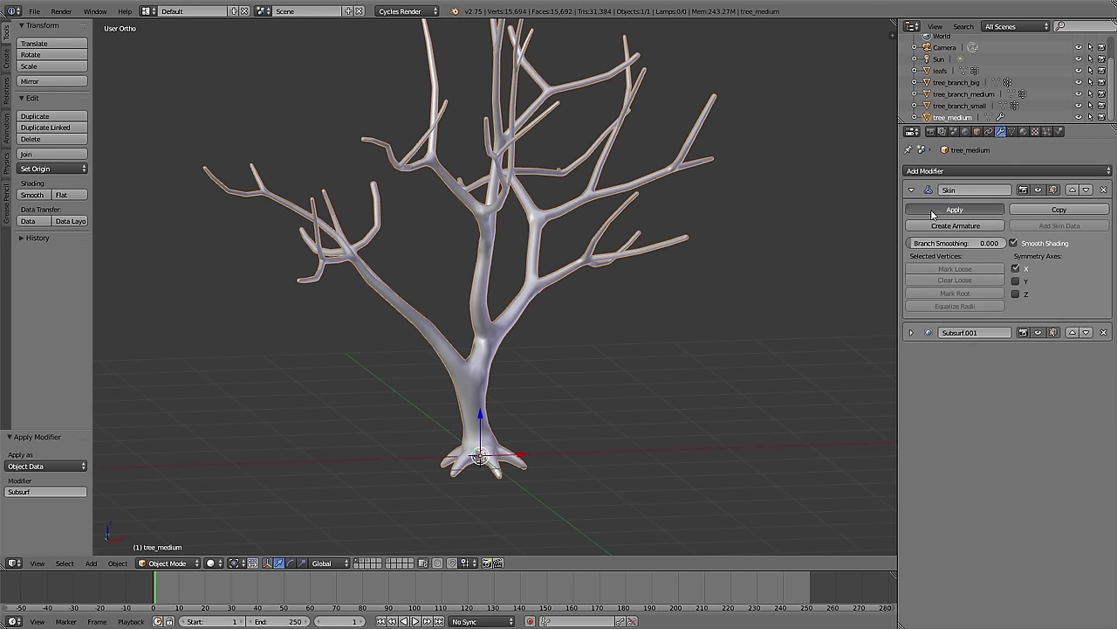
click(933, 212)
Step: Inspect the applied mesh of tree_medium in Edit Mode and compare it with Subsurf.001 switched off and on
key(Tab)
key(a)
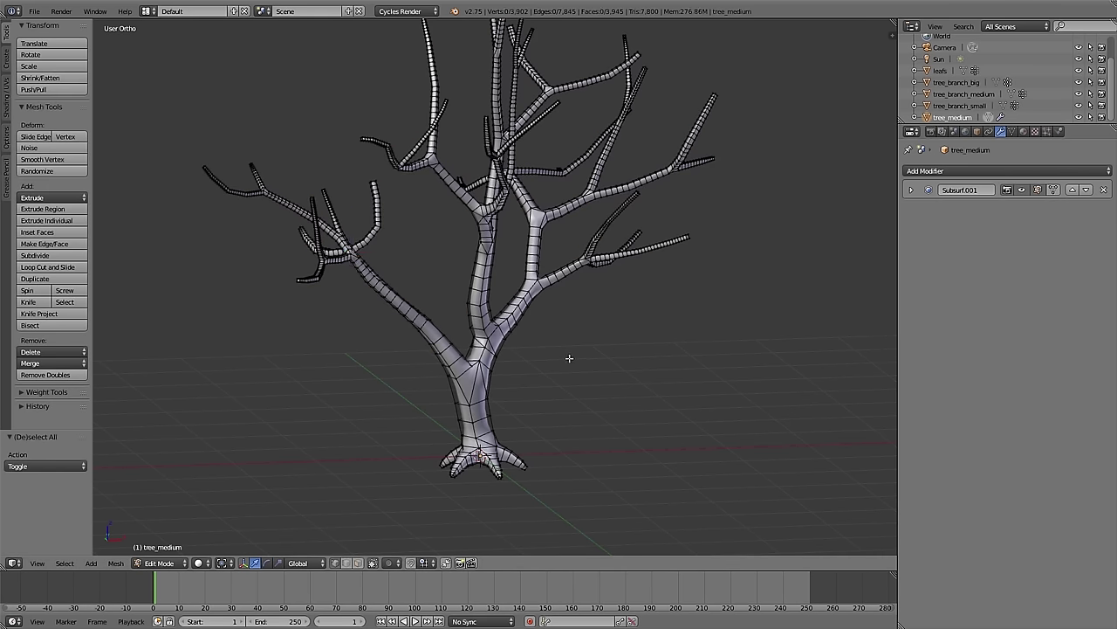
key(a)
mouse_move(501, 362)
middle_down()
mouse_move(641, 357)
mouse_move(506, 367)
middle_up()
key(Tab)
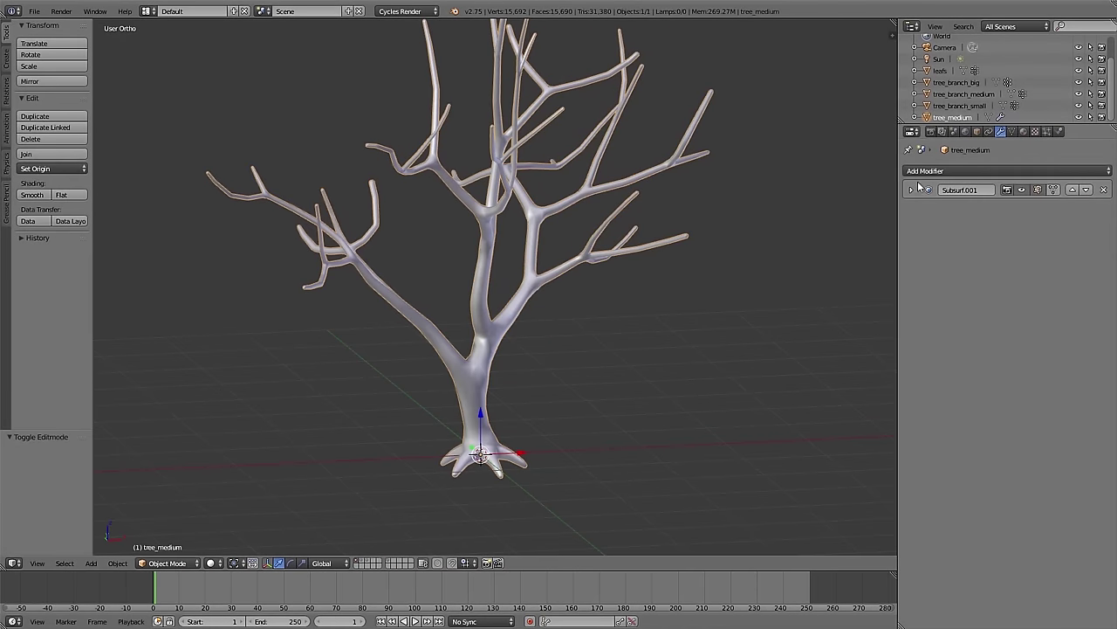
click(1026, 189)
click(1027, 189)
shift+middle_drag(639, 225, 637, 251)
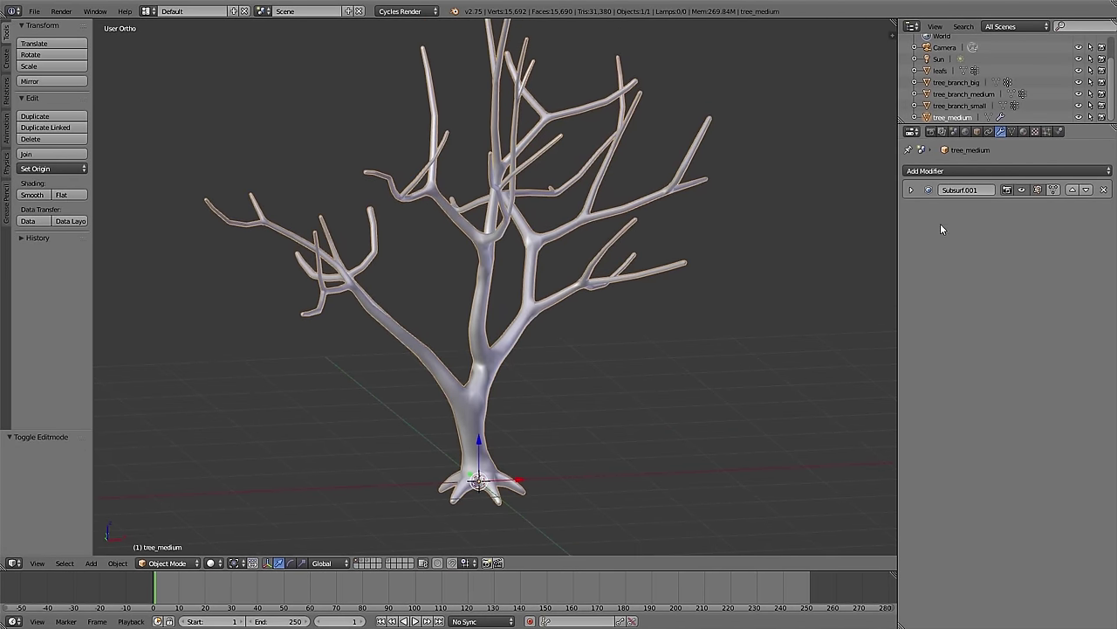
Step: Weight paint tree_medium with a linear gradient so the upper branches get full weight and the trunk none
click(1012, 131)
mouse_move(541, 341)
middle_down()
mouse_move(513, 333)
mouse_move(501, 380)
mouse_move(502, 349)
middle_up()
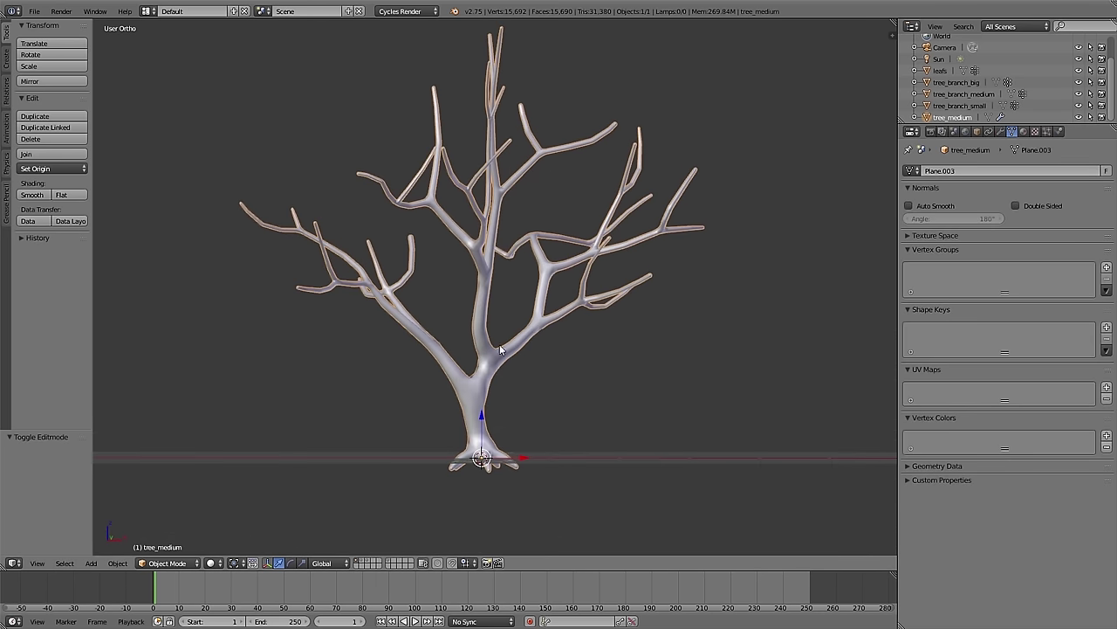
key(ctrl+Tab)
click(575, 273)
mouse_move(575, 273)
middle_down()
mouse_move(541, 324)
mouse_move(463, 326)
middle_up()
alt+drag(467, 319, 467, 410)
Step: Set the brush weight to 0 and paint out the remaining weight on the lower parts of the main limbs
click(78, 131)
text(0)
key(Return)
scroll(463, 369, up, 1)
mouse_move(463, 369)
mouse_down()
mouse_move(463, 314)
mouse_move(409, 370)
mouse_move(518, 367)
mouse_move(531, 334)
mouse_up()
mouse_move(425, 366)
middle_down()
mouse_move(551, 359)
mouse_move(443, 363)
middle_up()
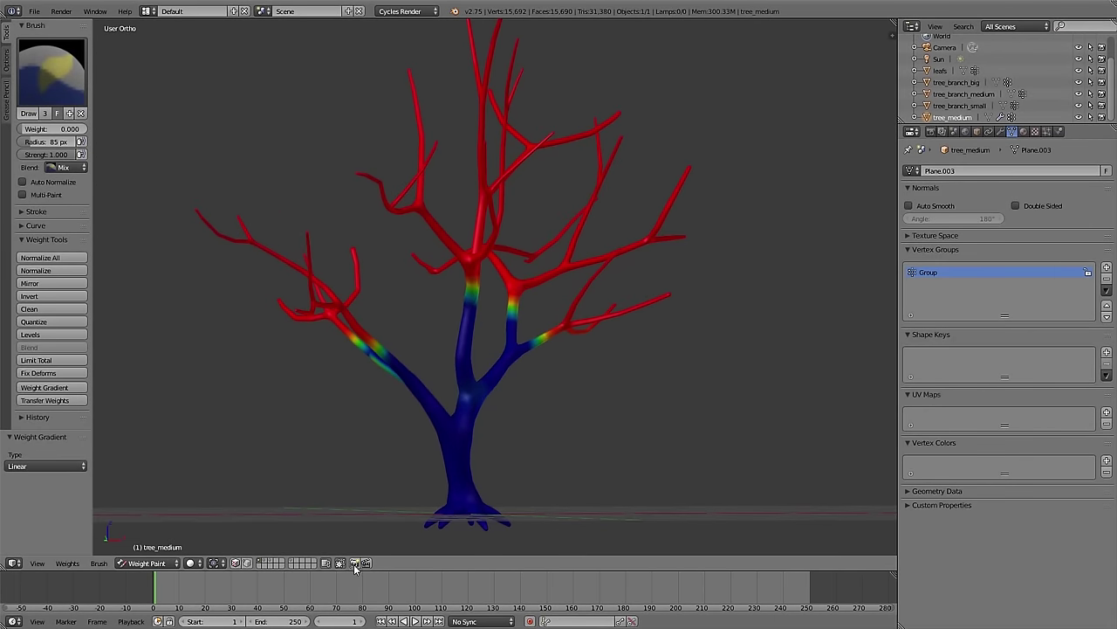
drag(390, 363, 440, 341)
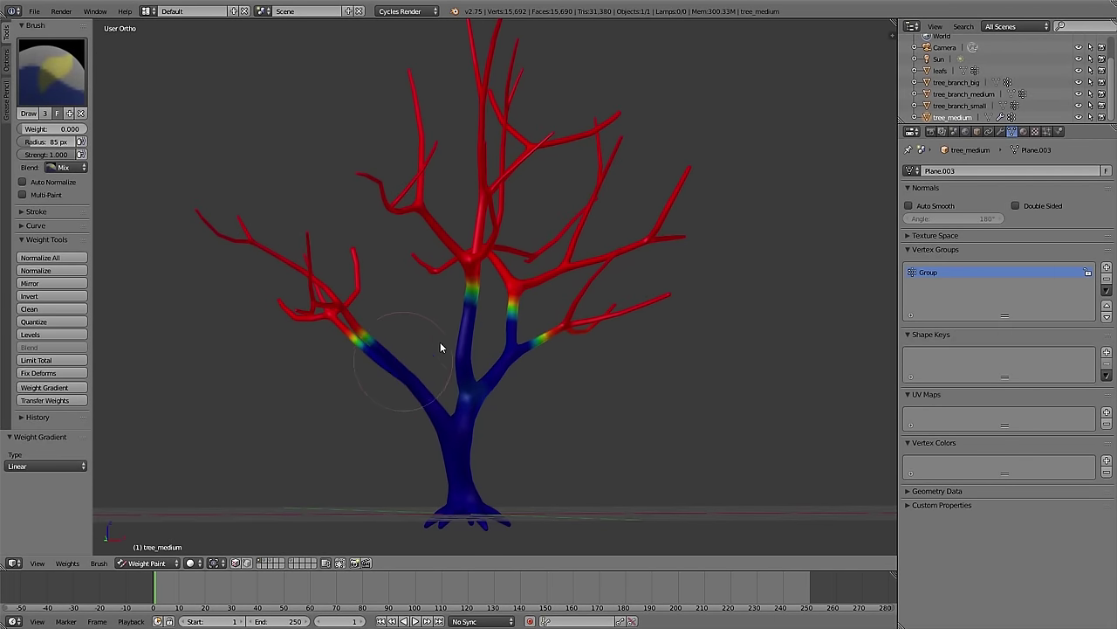
Step: Leave Weight Paint mode and rename the tree's painted vertex group as density
key(ctrl+Tab)
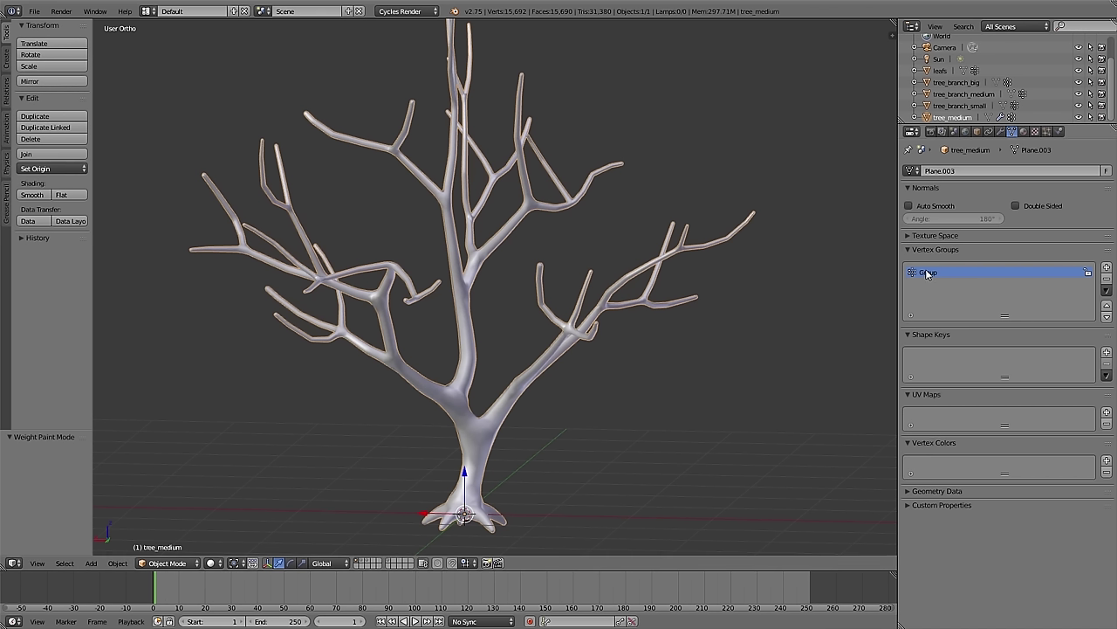
click(924, 270)
text(density)
key(Return)
Step: Add a particle system to tree_medium and name its settings branches
click(1048, 131)
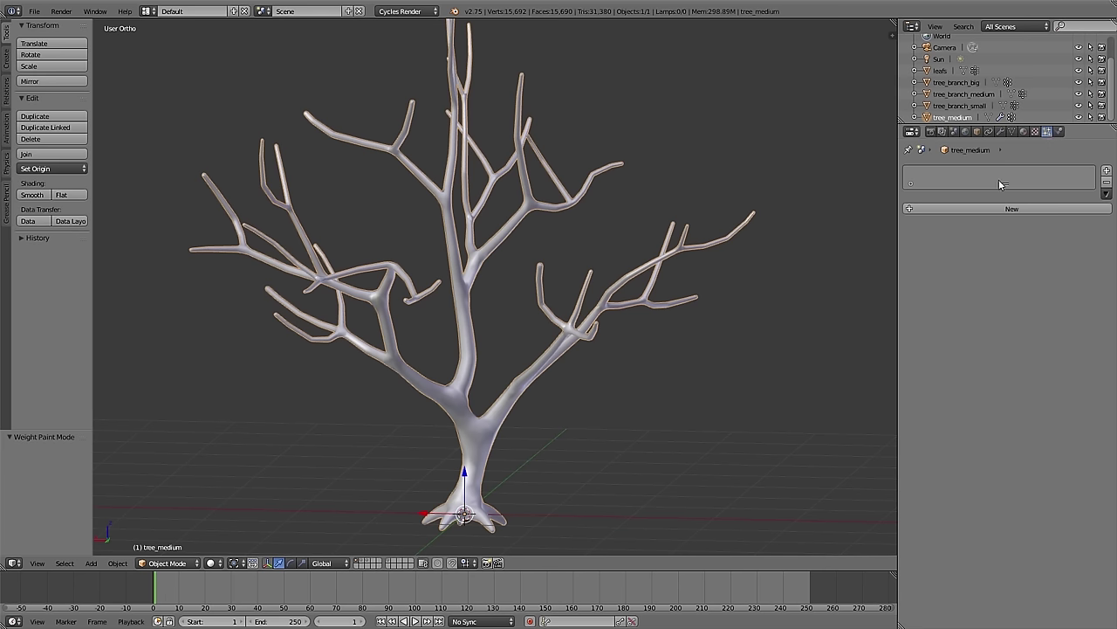
click(989, 208)
click(1013, 207)
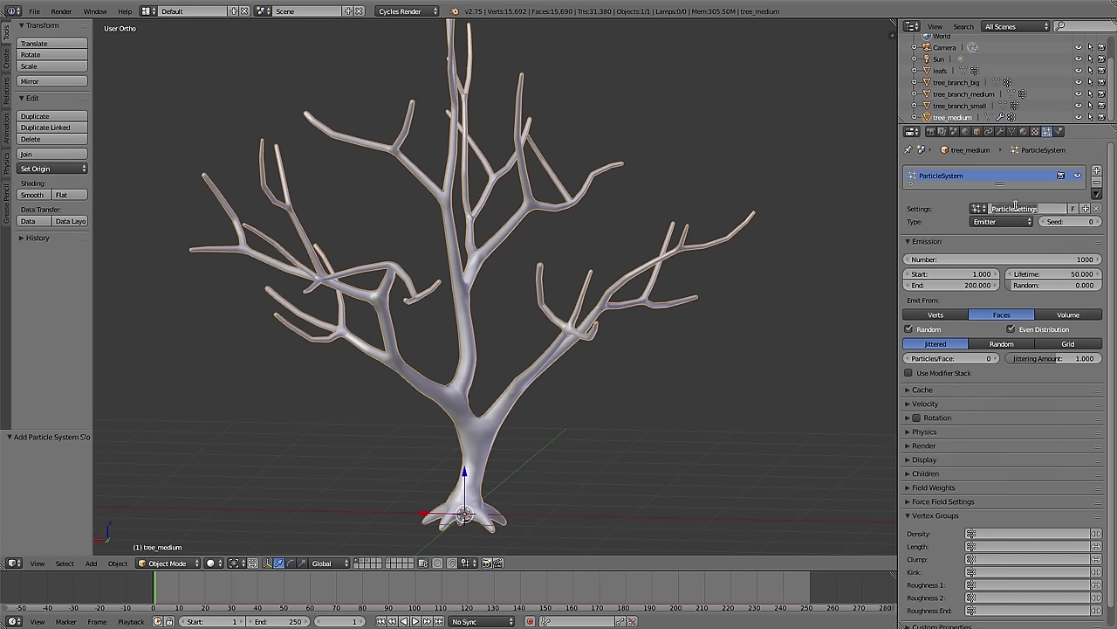
text(branches)
key(Return)
Step: Set the branches particle system's type to Hair and its number to 200
click(1002, 221)
click(1000, 196)
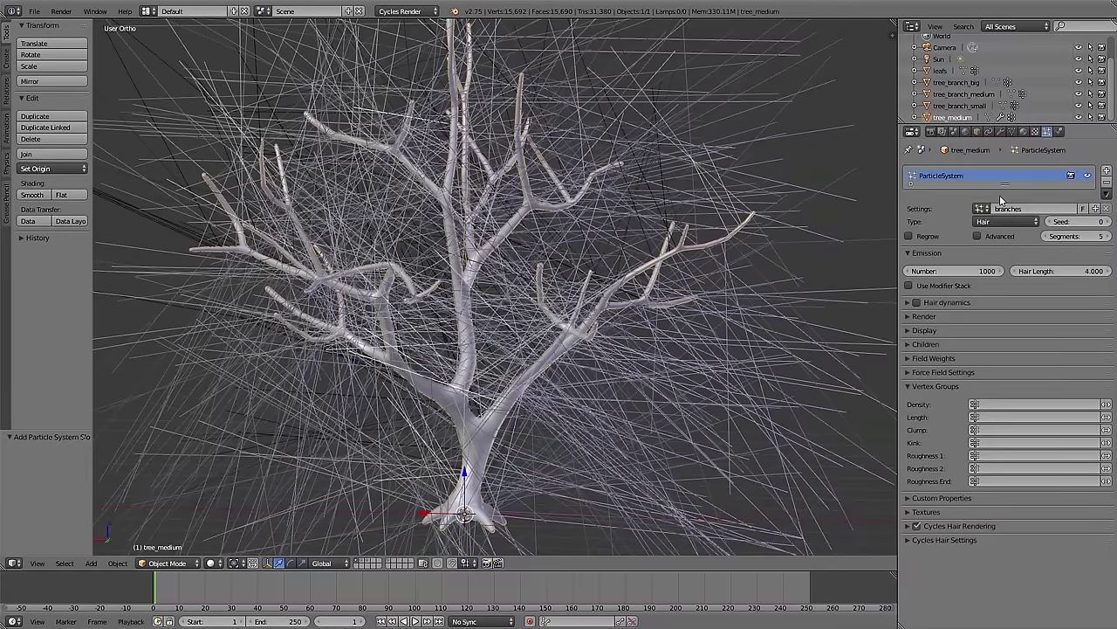
text(200)
key(Return)
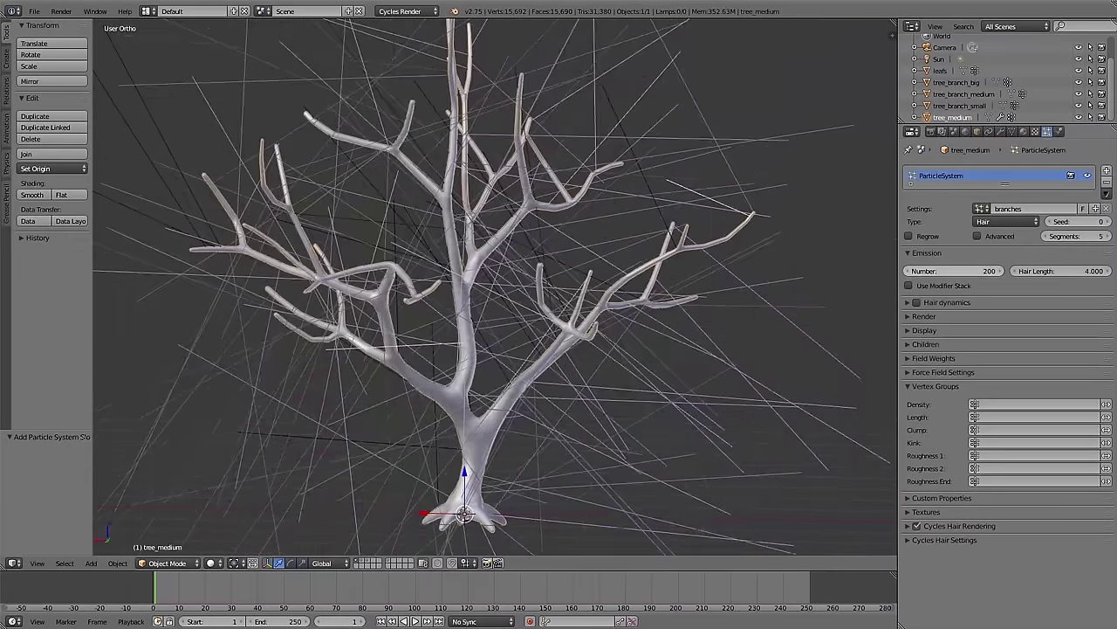
Step: Enable the advanced hair options and limit the particle density with the density vertex group
click(976, 237)
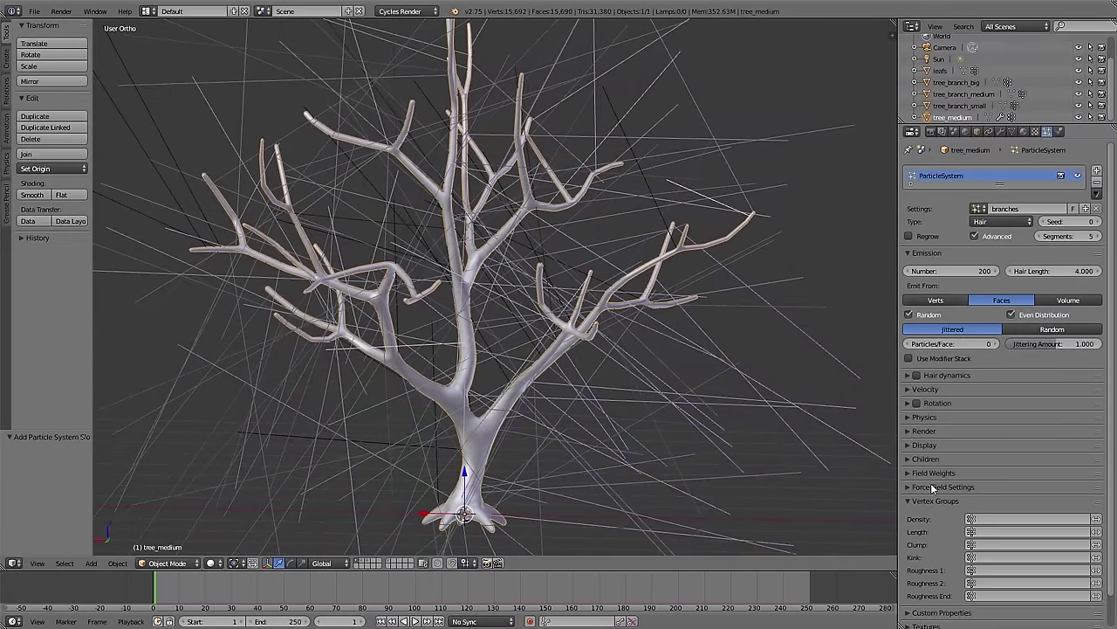
click(972, 516)
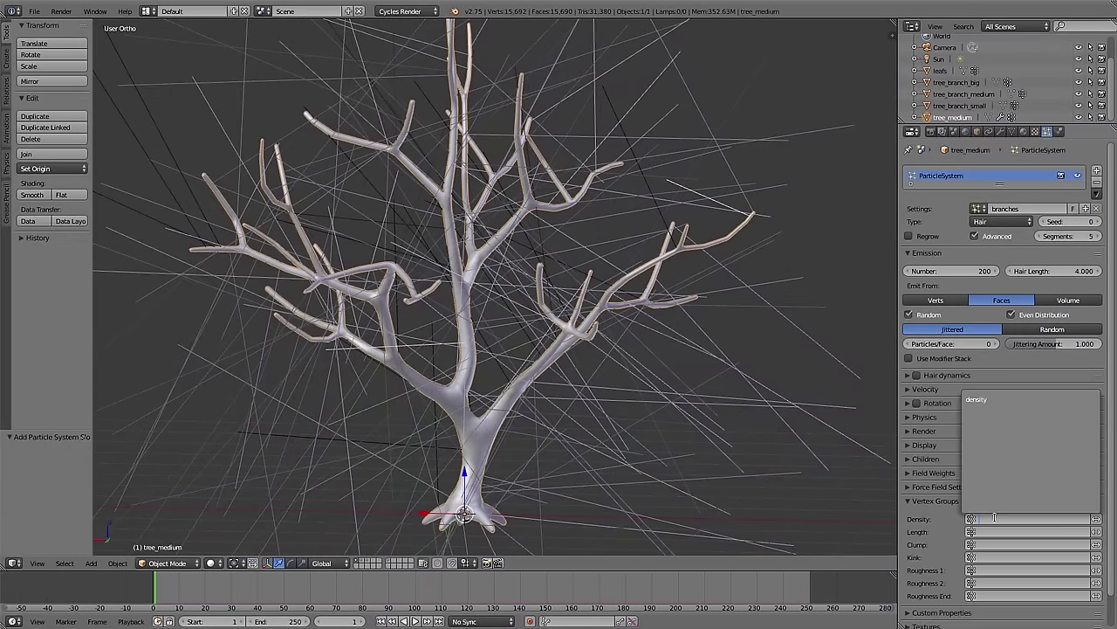
click(979, 400)
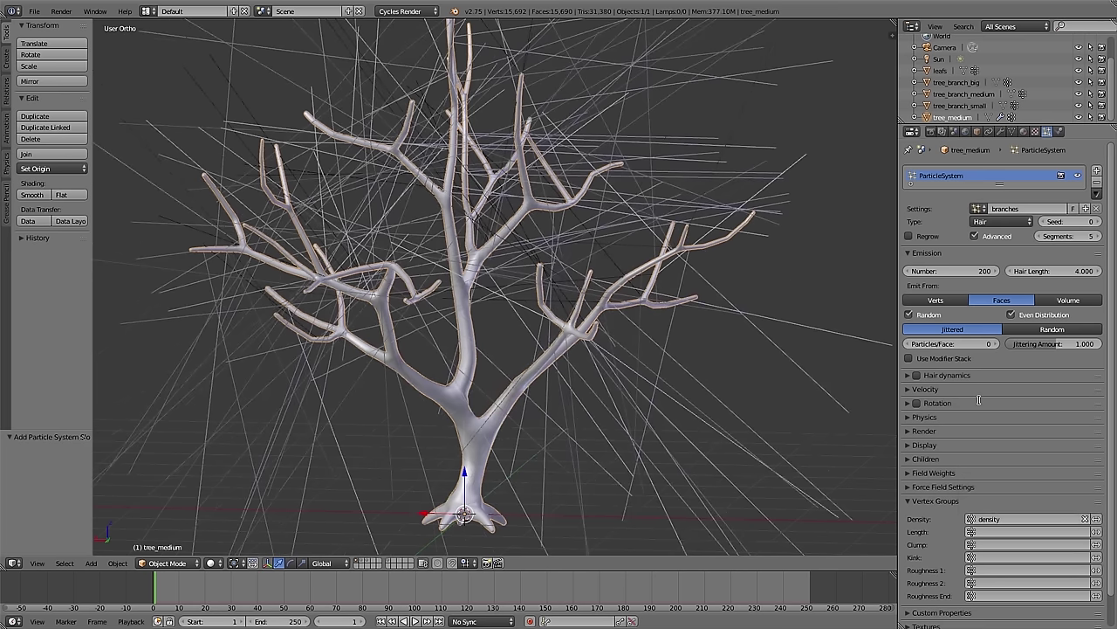
Step: Render the hair particles as a group, using the branches group as the instanced object group
click(935, 502)
click(939, 430)
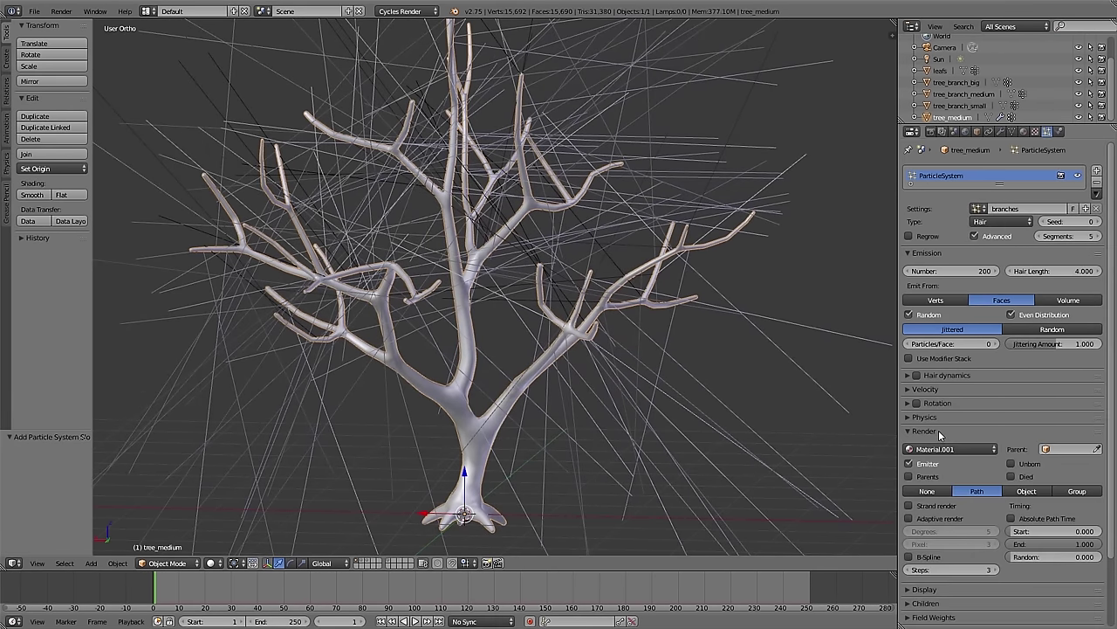
scroll(939, 429, down, 2)
click(1077, 445)
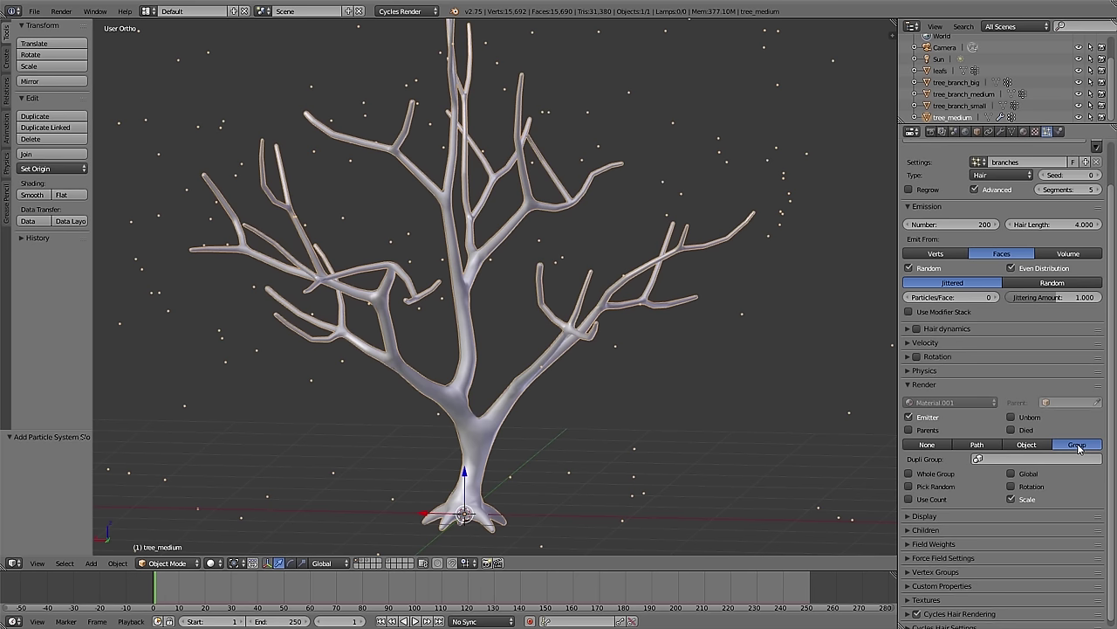
click(1031, 459)
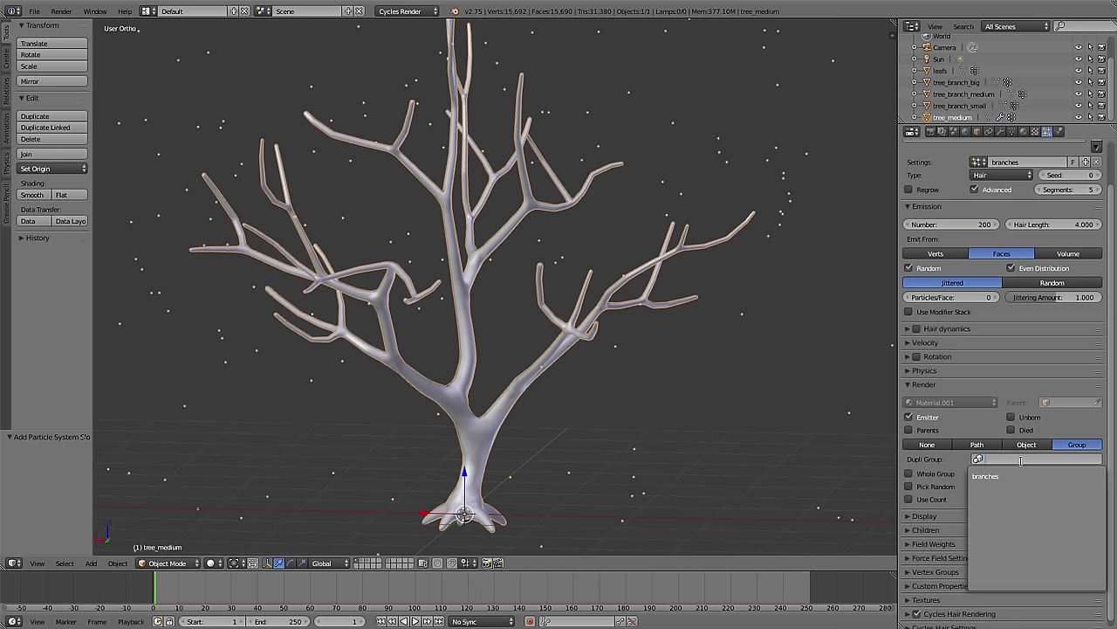
click(1007, 474)
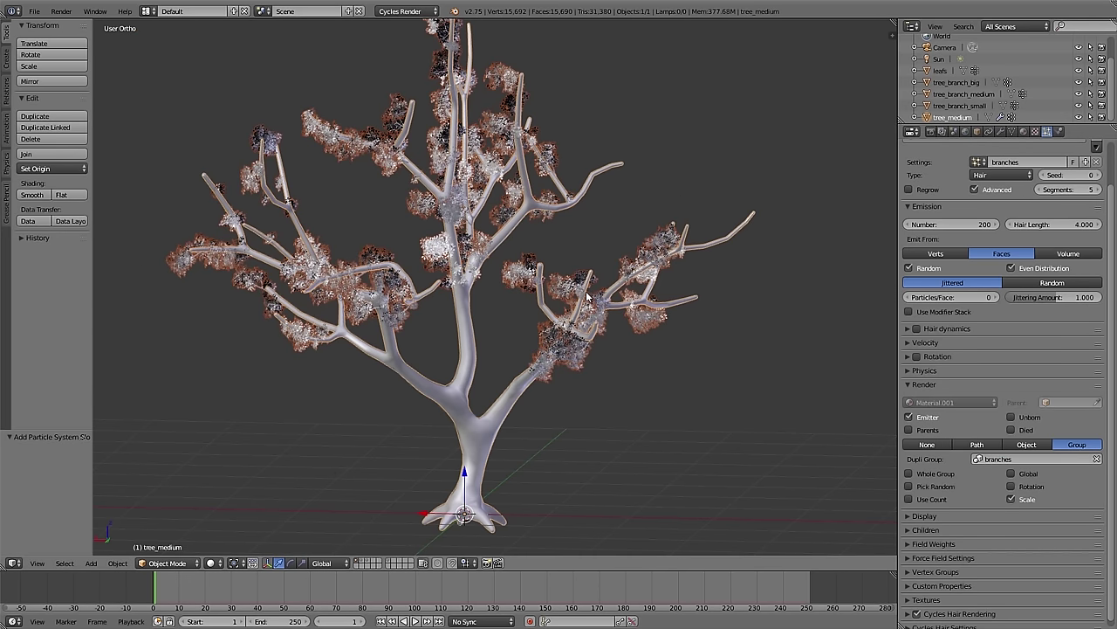
Step: Try a particle size of 0.2 for the branches and settle on 0.15
middle_drag(600, 298, 624, 301)
click(923, 384)
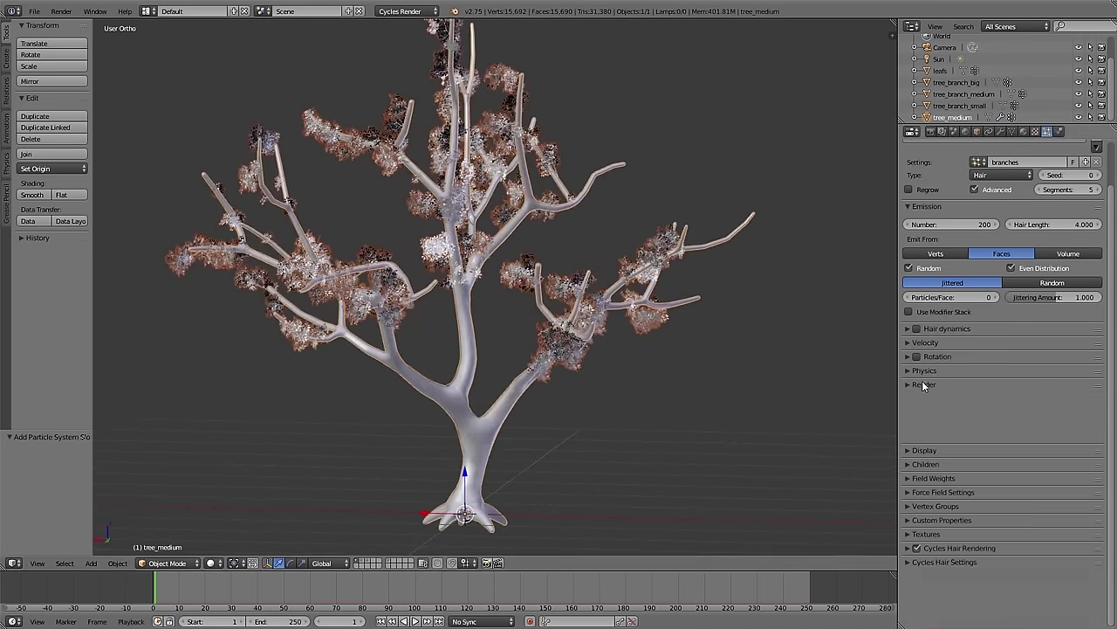
click(924, 371)
click(944, 402)
text(.2)
key(Return)
click(958, 402)
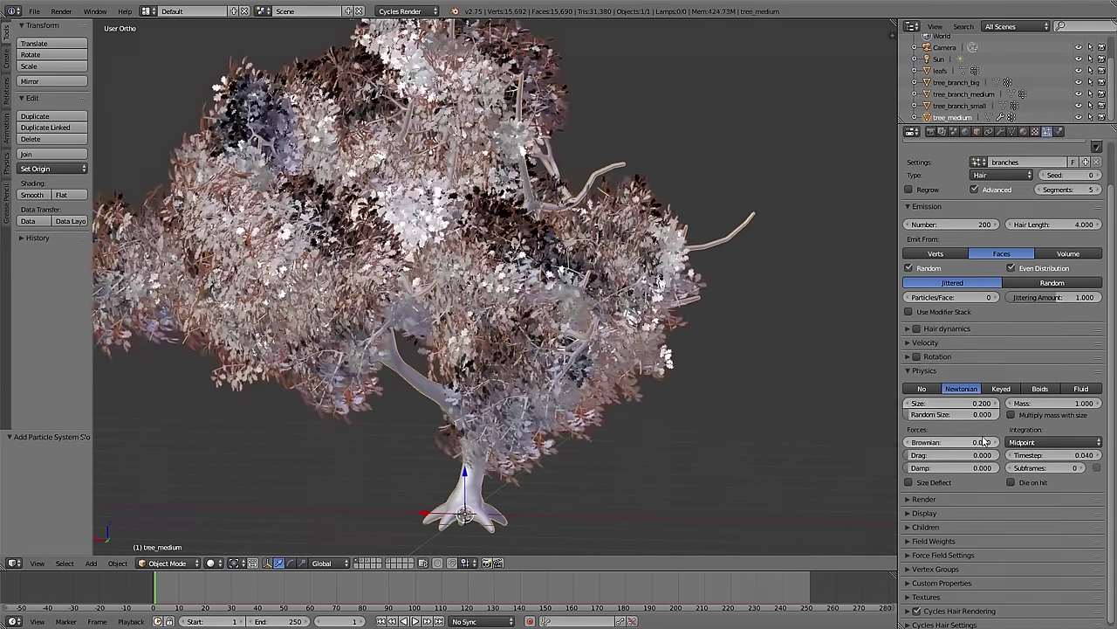
key(Return)
Step: Try a random particle size of 0.1 and settle on 0.3
click(957, 414)
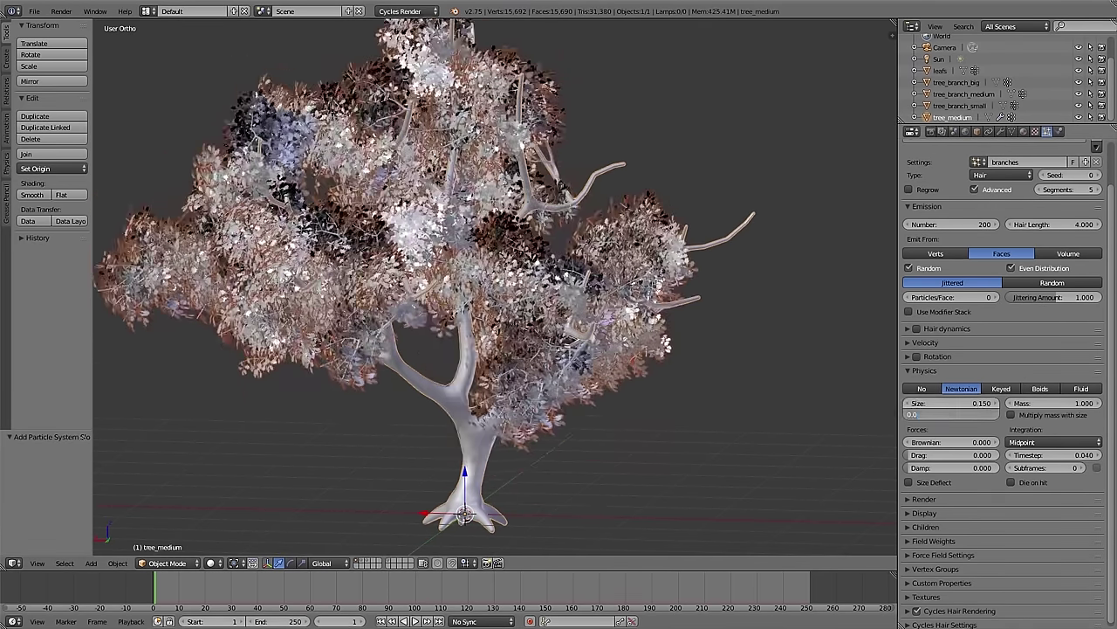
text(0.1)
key(Return)
click(957, 413)
text(0.3)
key(Return)
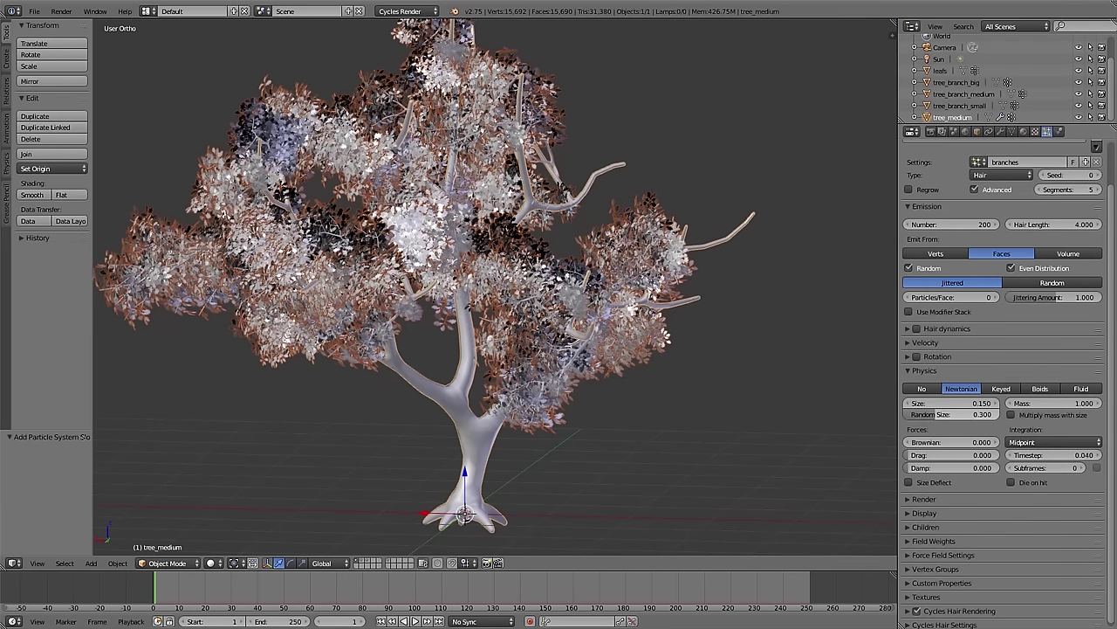
Step: Enable particle rotation with a phase of about 0.519 and a random phase of about 0.063
click(922, 370)
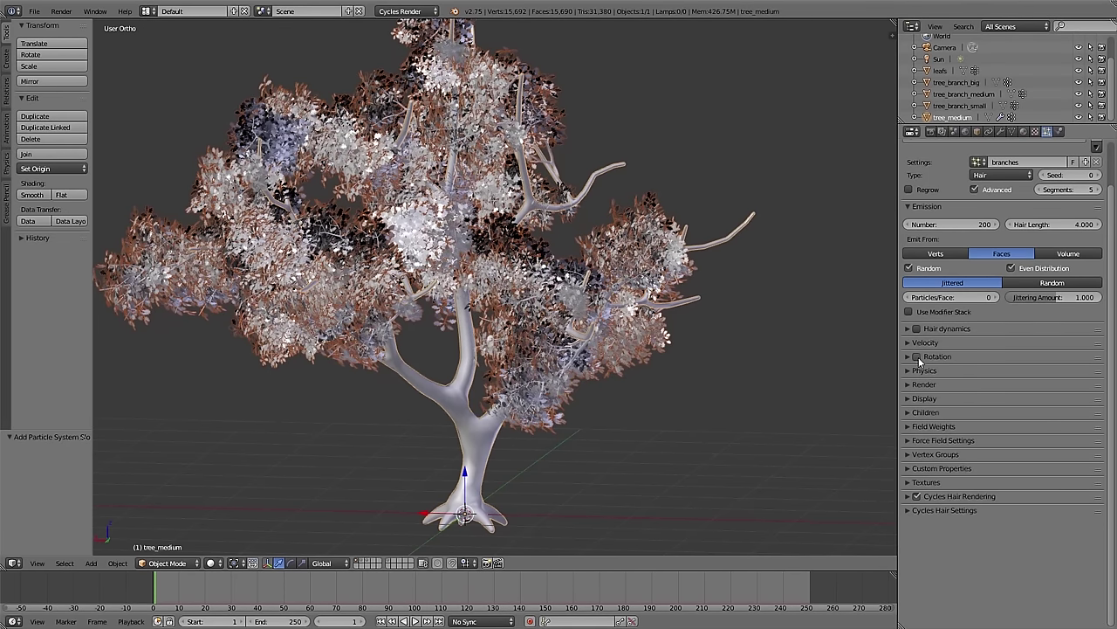
click(905, 356)
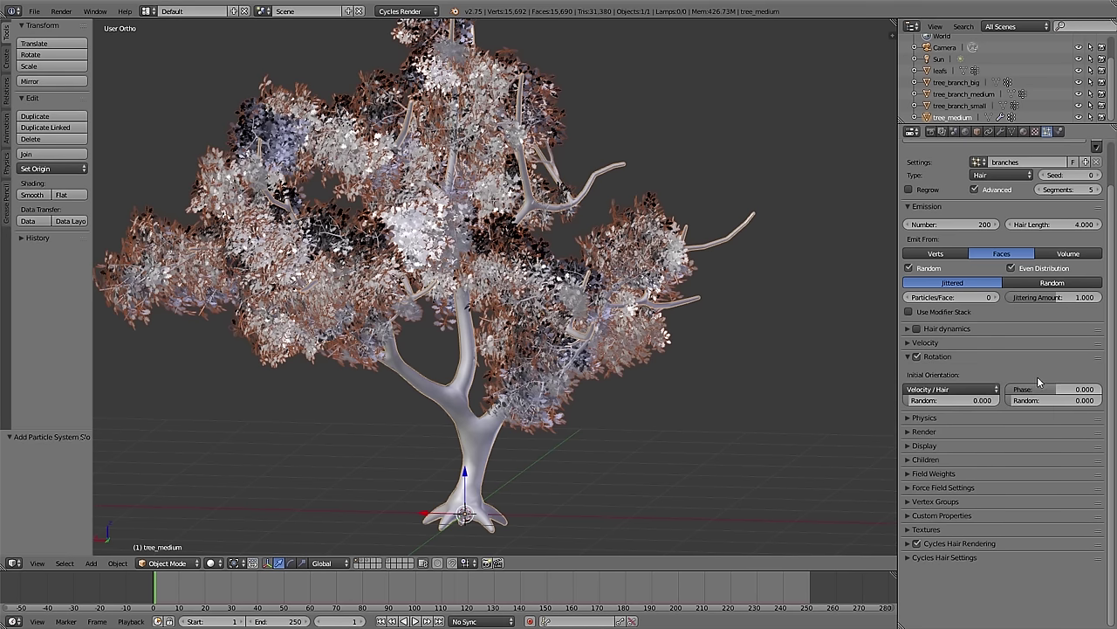
drag(1047, 388, 1074, 388)
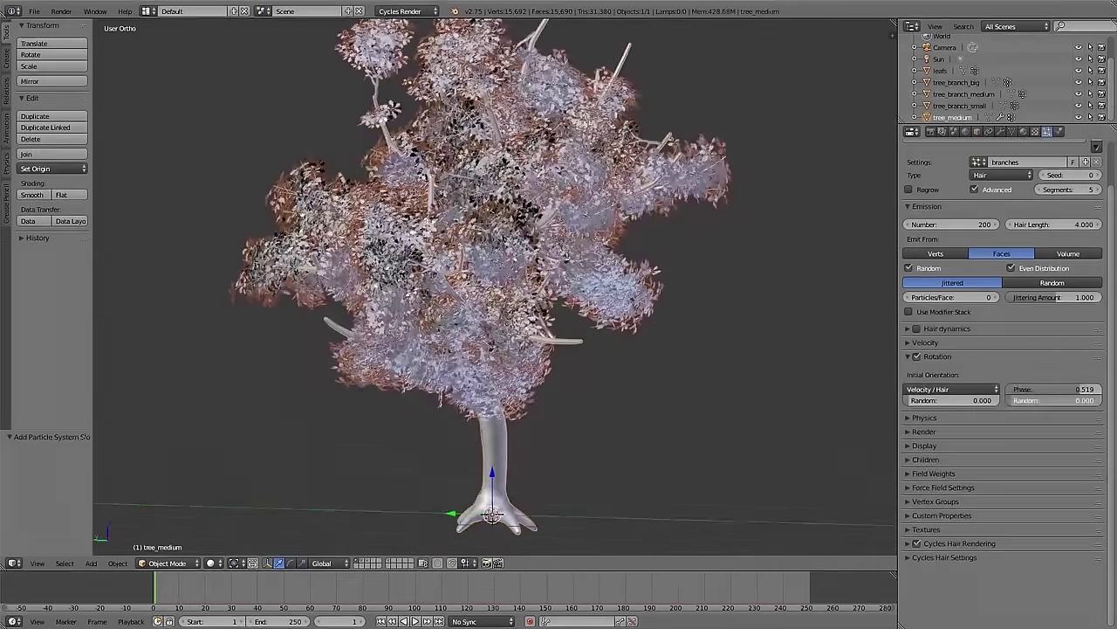
mouse_move(1048, 400)
mouse_down()
mouse_move(1083, 400)
mouse_move(1051, 400)
mouse_up()
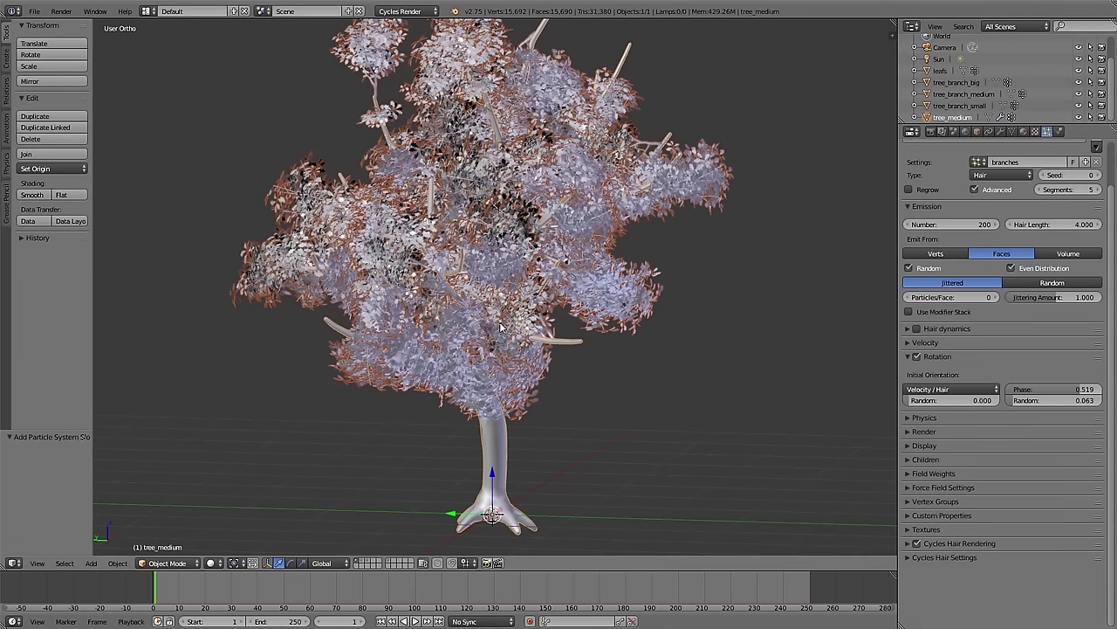
Step: Deselect the tree and change the particle emission distribution from Jittered to Random
key(a)
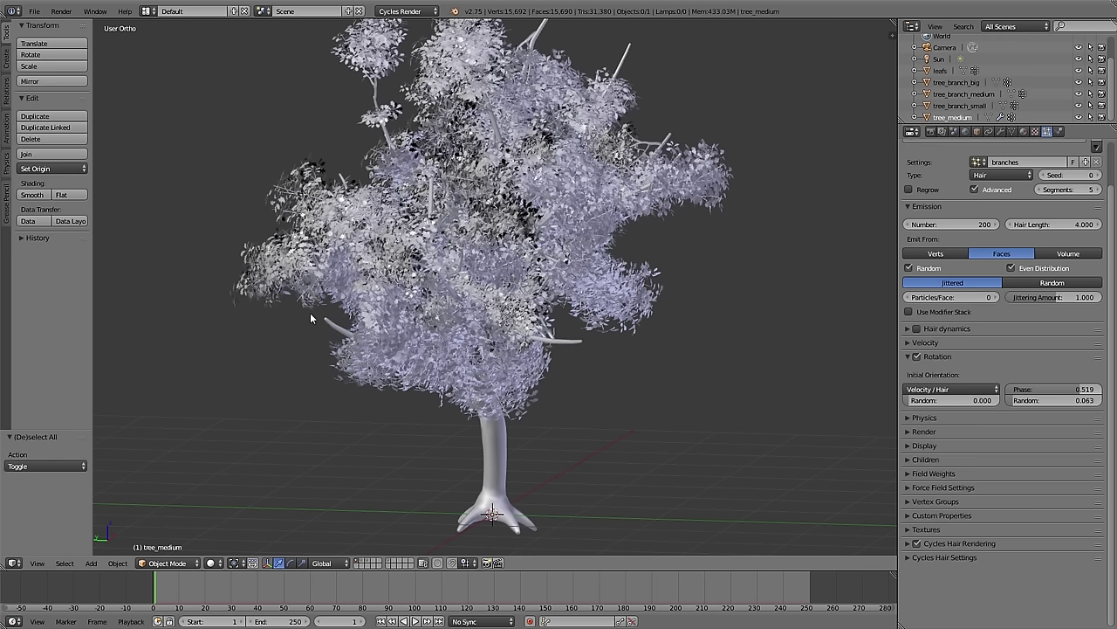
middle_drag(311, 318, 454, 316)
click(1052, 284)
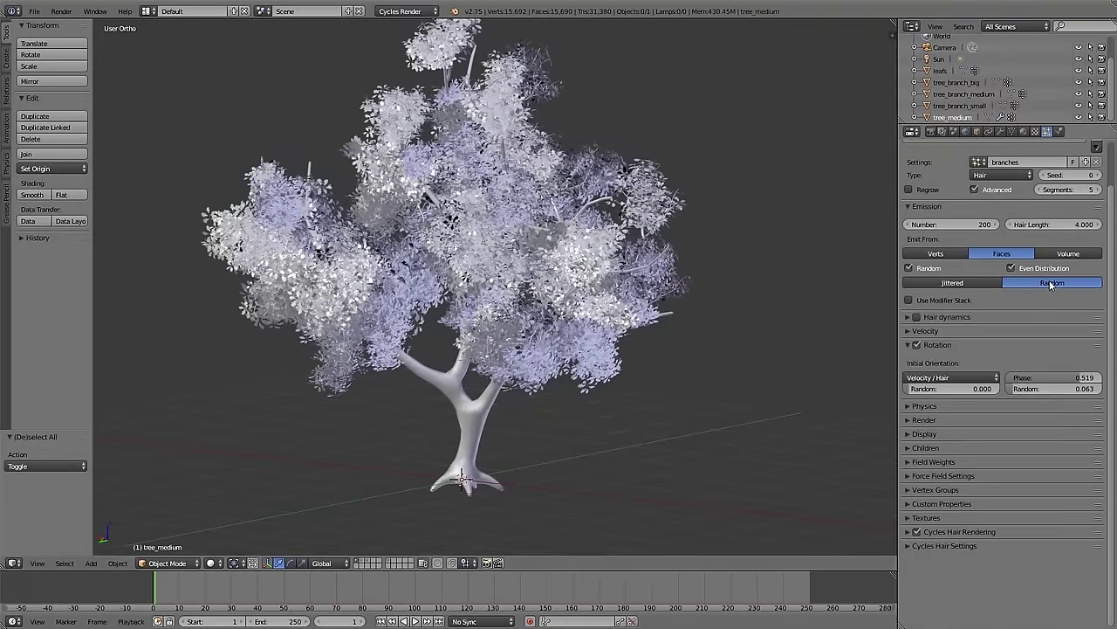
middle_drag(572, 269, 571, 284)
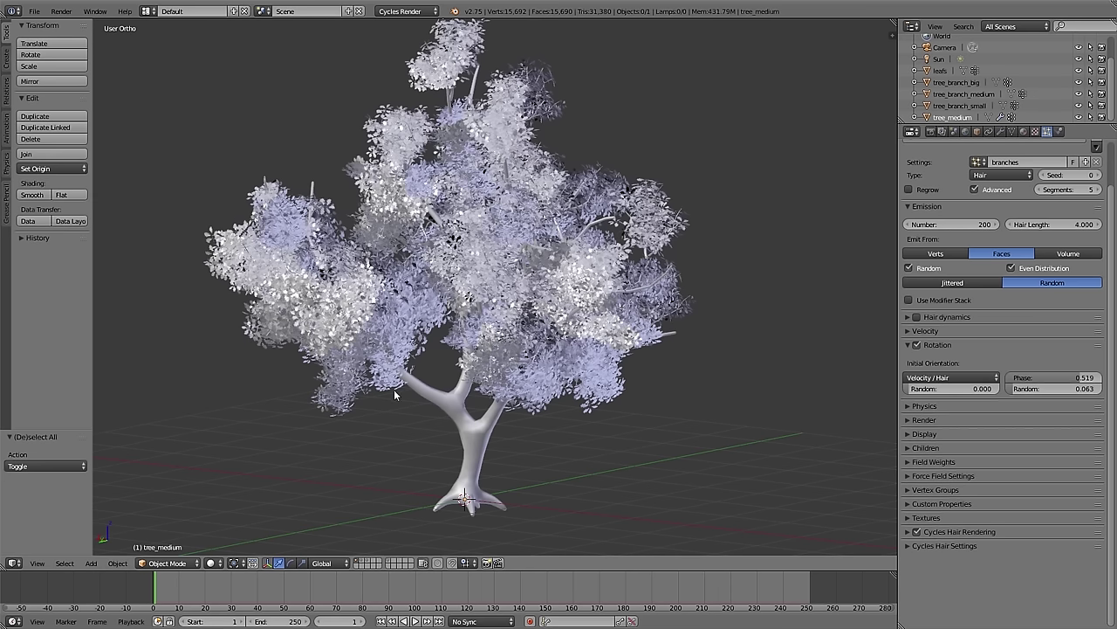
middle_drag(472, 401, 473, 405)
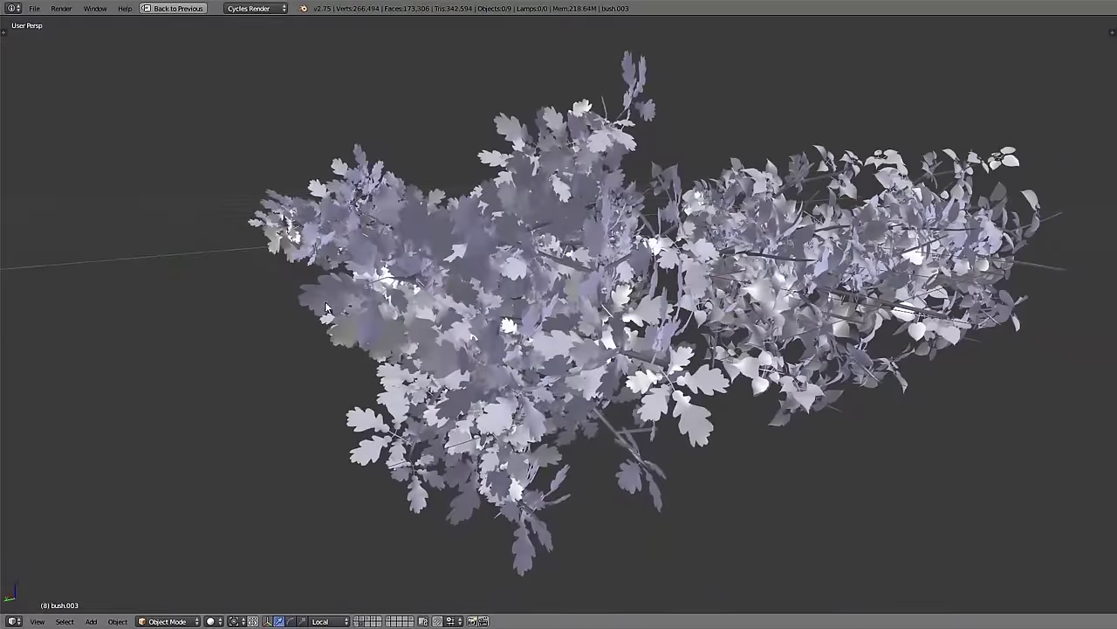
Step: Examine the finished leafy branch clusters and the lineup of finished trees and bushes
shift+middle_drag(702, 336, 623, 349)
scroll(471, 397, up, 2)
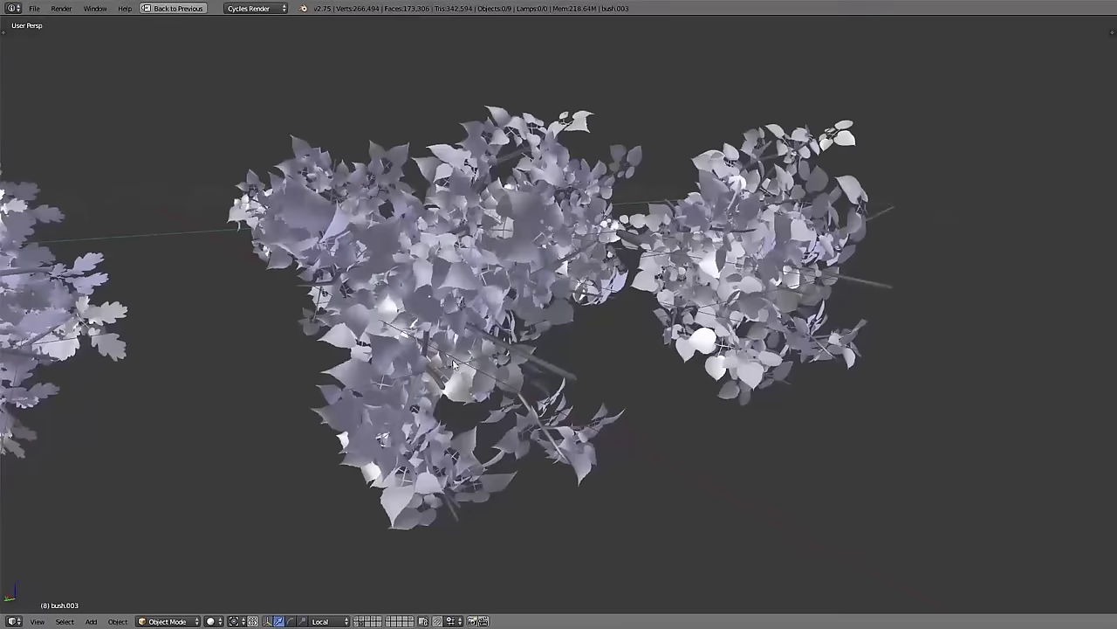
shift+middle_drag(839, 290, 651, 365)
scroll(650, 363, up, 2)
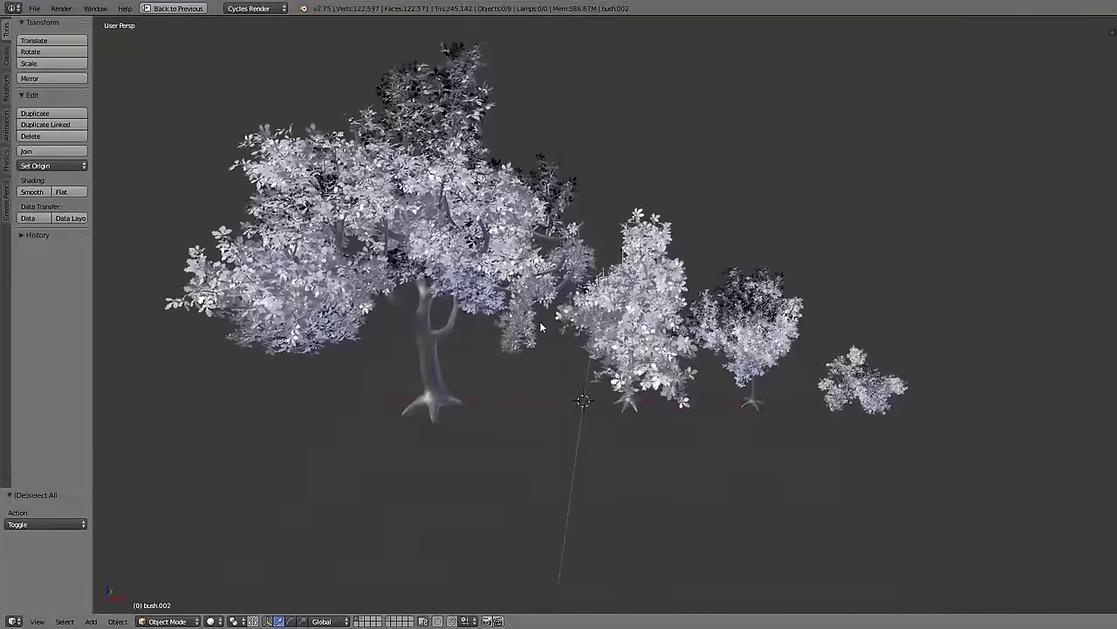
middle_drag(541, 326, 541, 306)
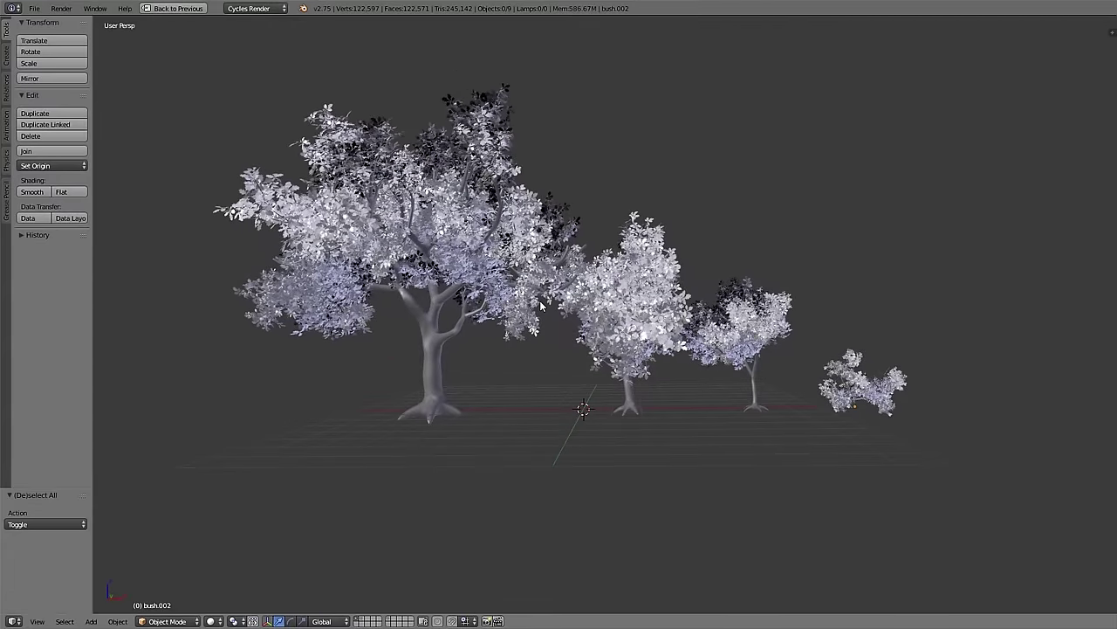
Step: Select the largest tree and hide its branch particle system in the viewport
right_click(426, 326)
key(ctrl+Up)
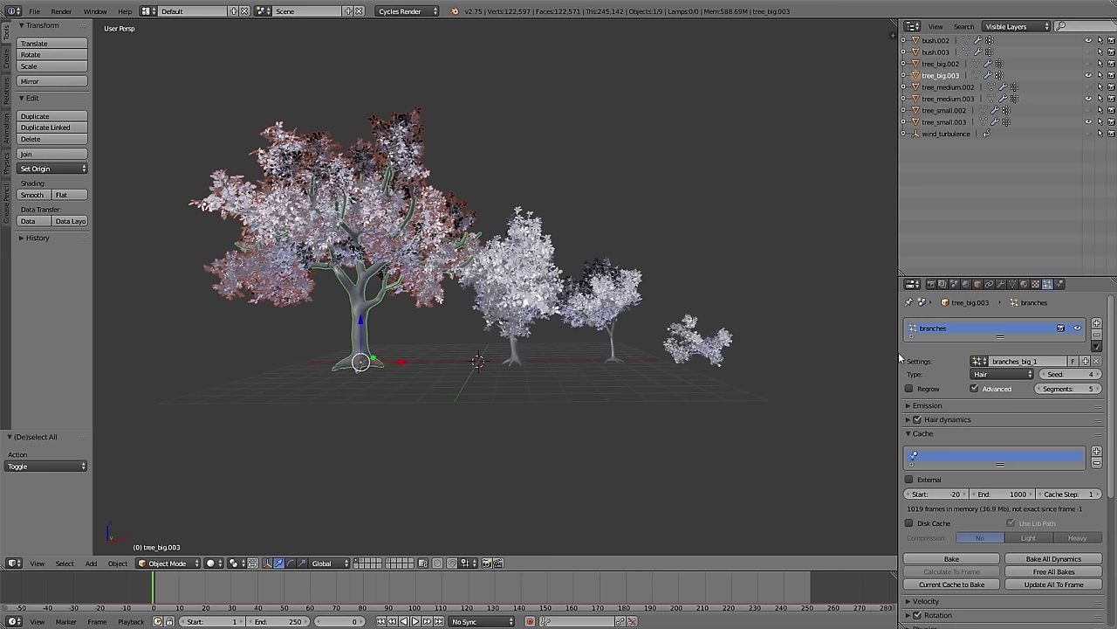
click(1001, 284)
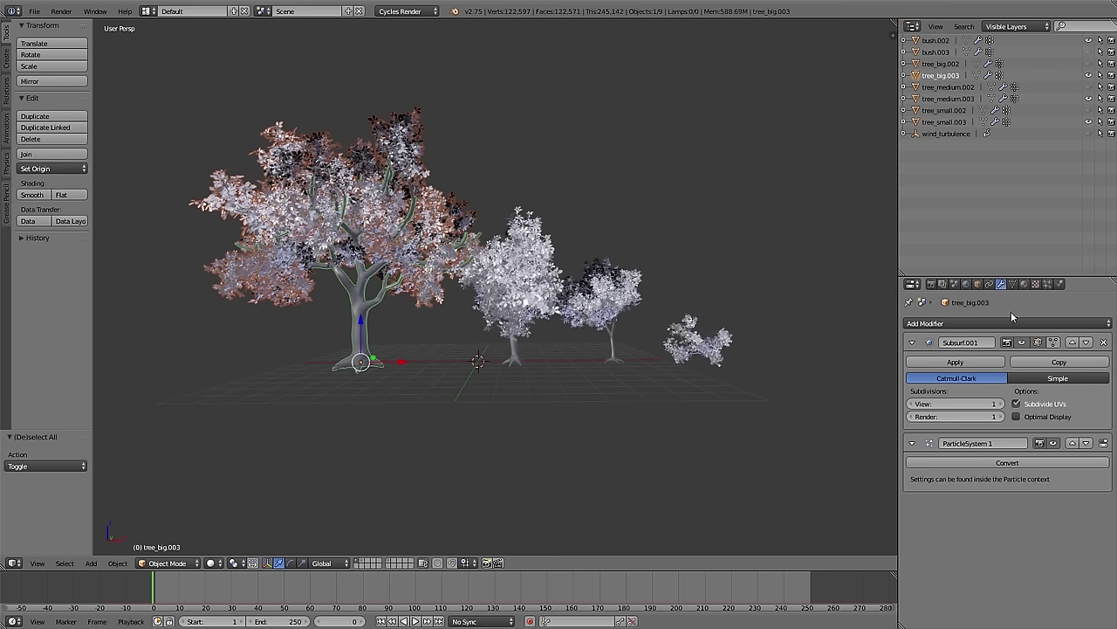
click(1054, 443)
key(a)
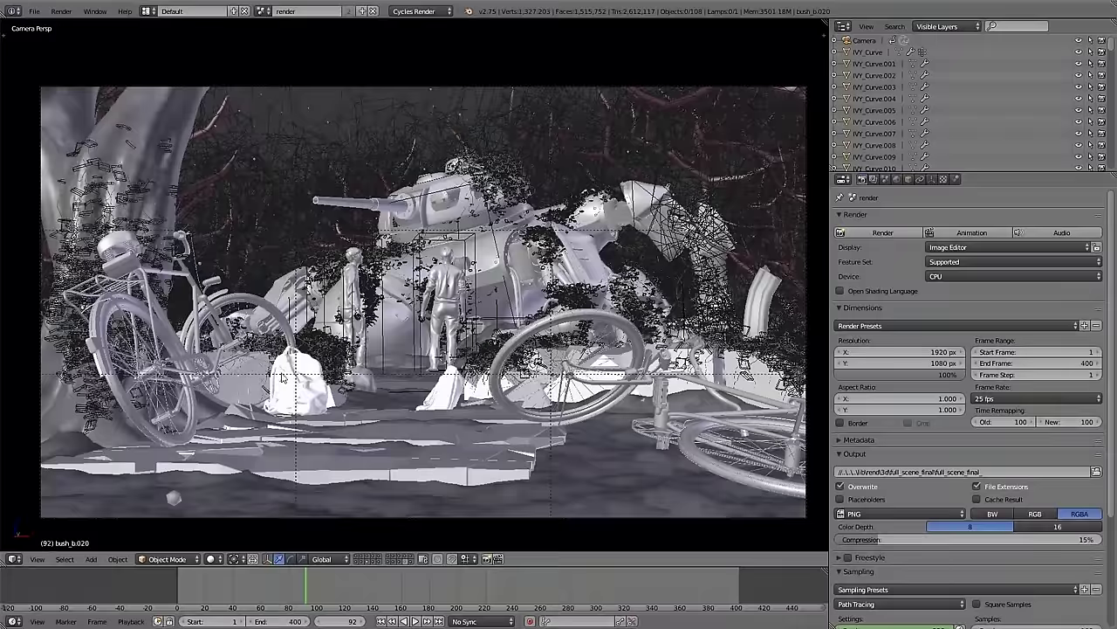
Step: Isolate the big foreground tree of the render scene in local view and examine its trunk
right_click(149, 120)
key(KP_Divide)
scroll(364, 358, up, 5)
middle_drag(364, 358, 422, 304)
key(a)
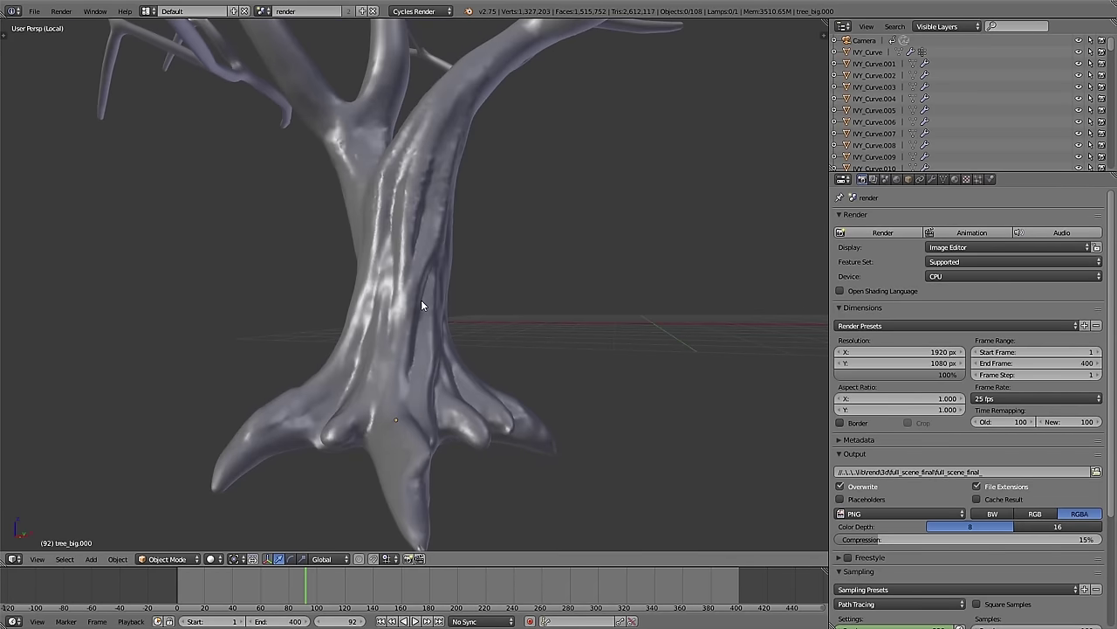
Step: Show the isolated tree's Subsurf and Displace modifiers in the viewport and inspect the bark detail on its trunk
right_click(421, 304)
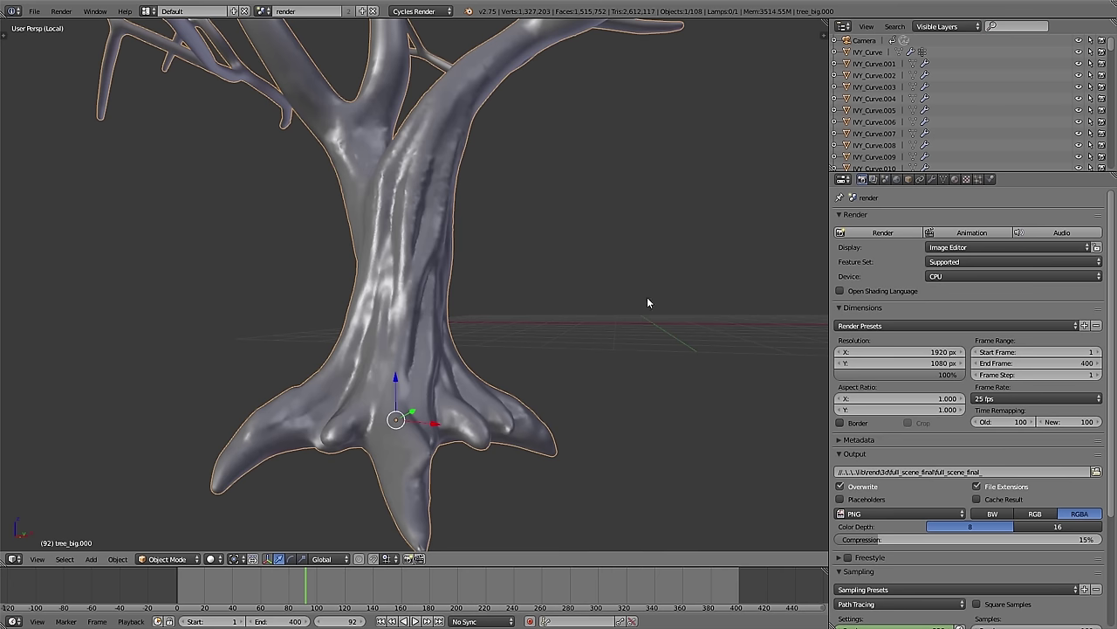
click(933, 179)
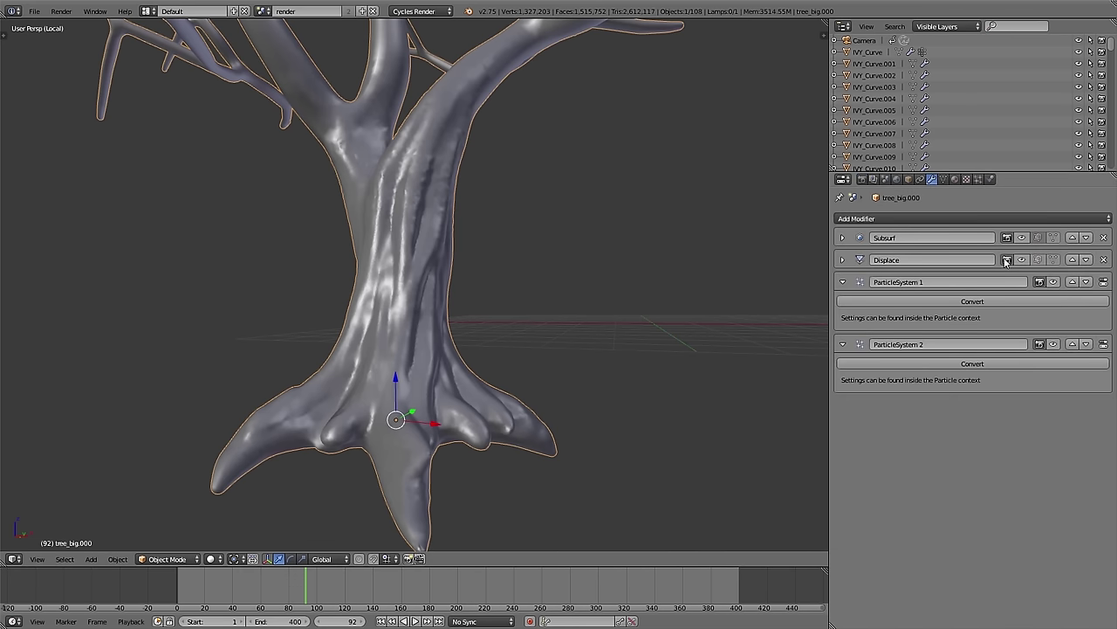
click(1022, 238)
key(a)
scroll(427, 318, up, 5)
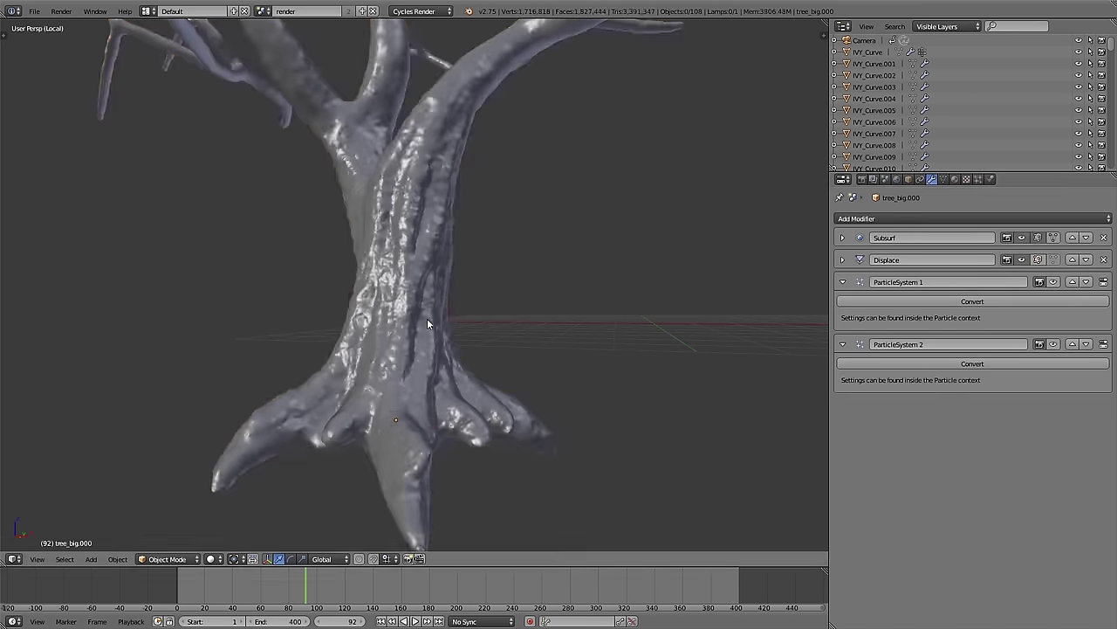
mouse_move(428, 319)
middle_down()
mouse_move(454, 326)
mouse_move(441, 324)
middle_up()
scroll(440, 320, down, 5)
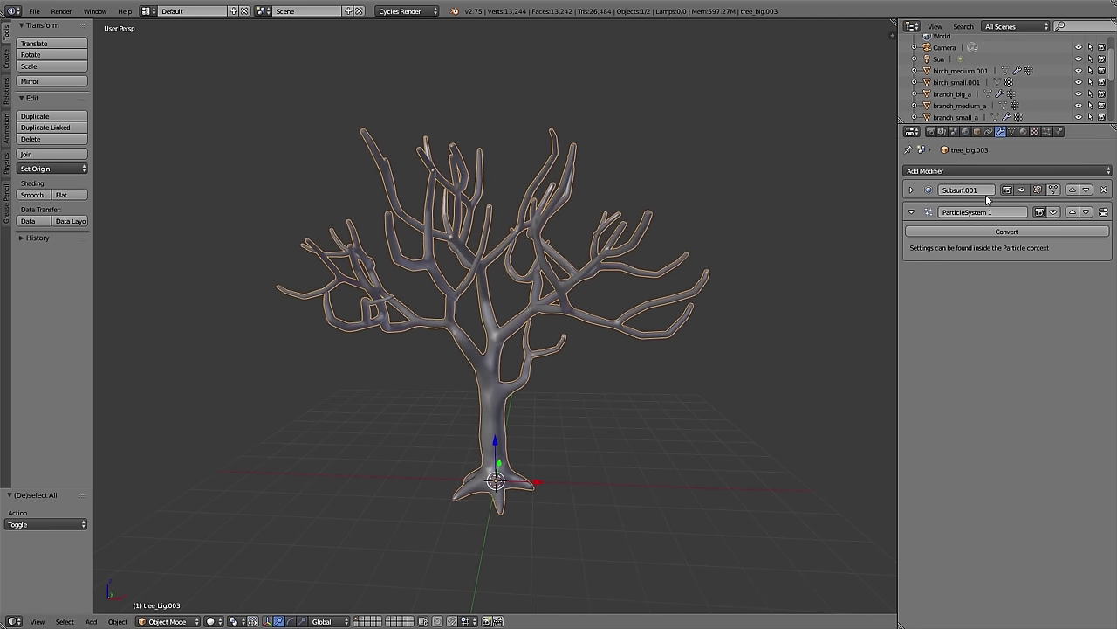
Step: Apply the subdivision surface modifier of tree_big.003
click(912, 190)
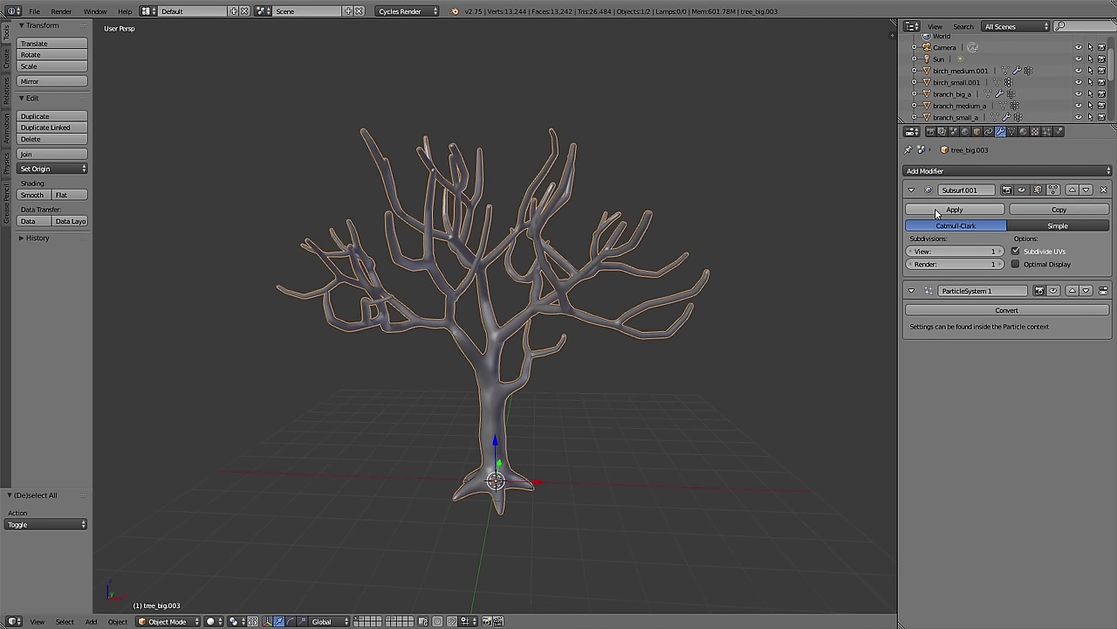
click(937, 211)
scroll(524, 504, up, 4)
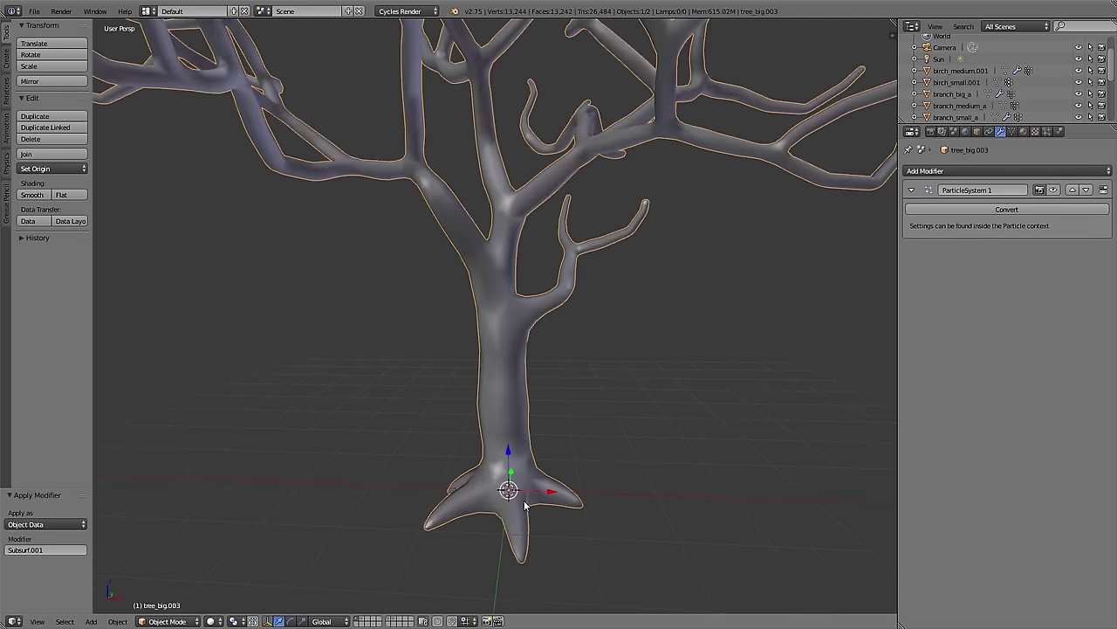
shift+middle_drag(525, 504, 518, 481)
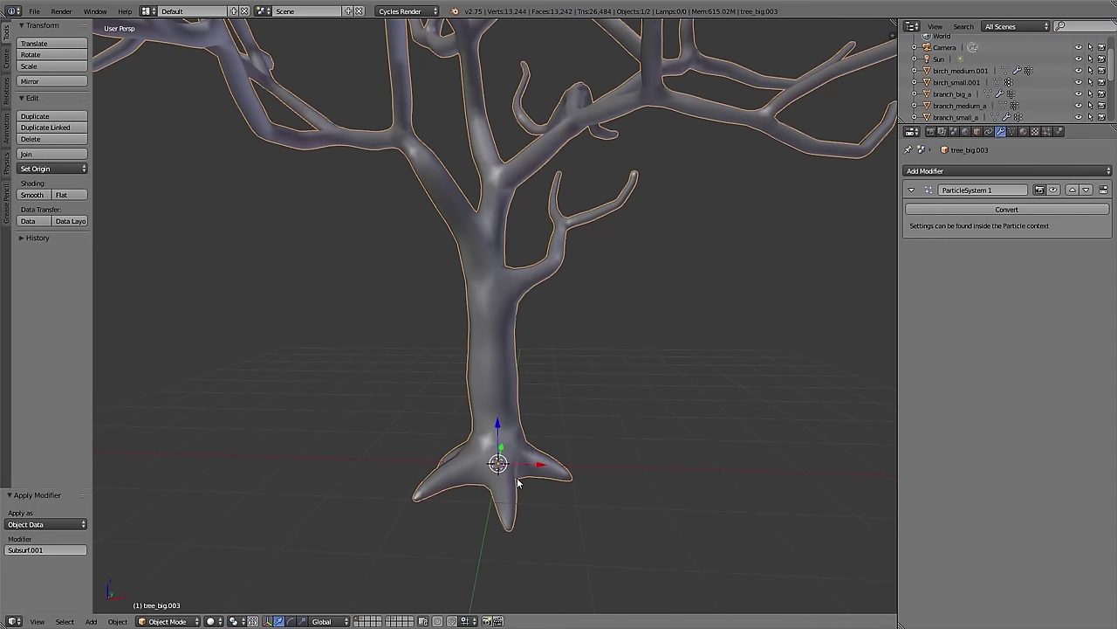
Step: Switch tree_big.003 to Sculpt Mode and choose the Clay Strips brush
key(ctrl+Tab)
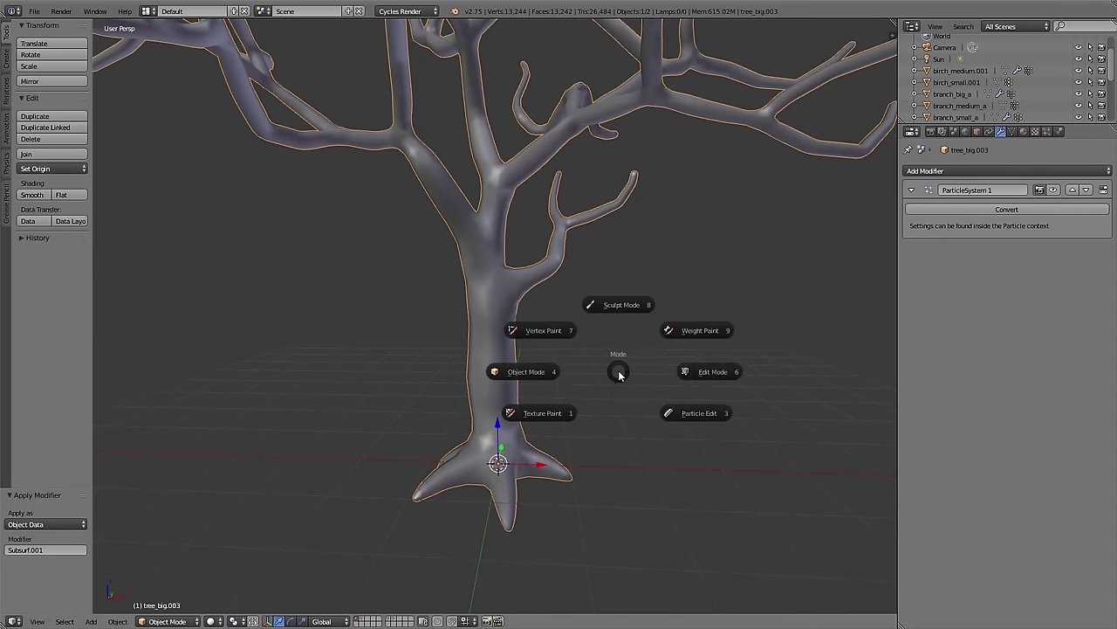
click(617, 302)
middle_drag(600, 377, 587, 375)
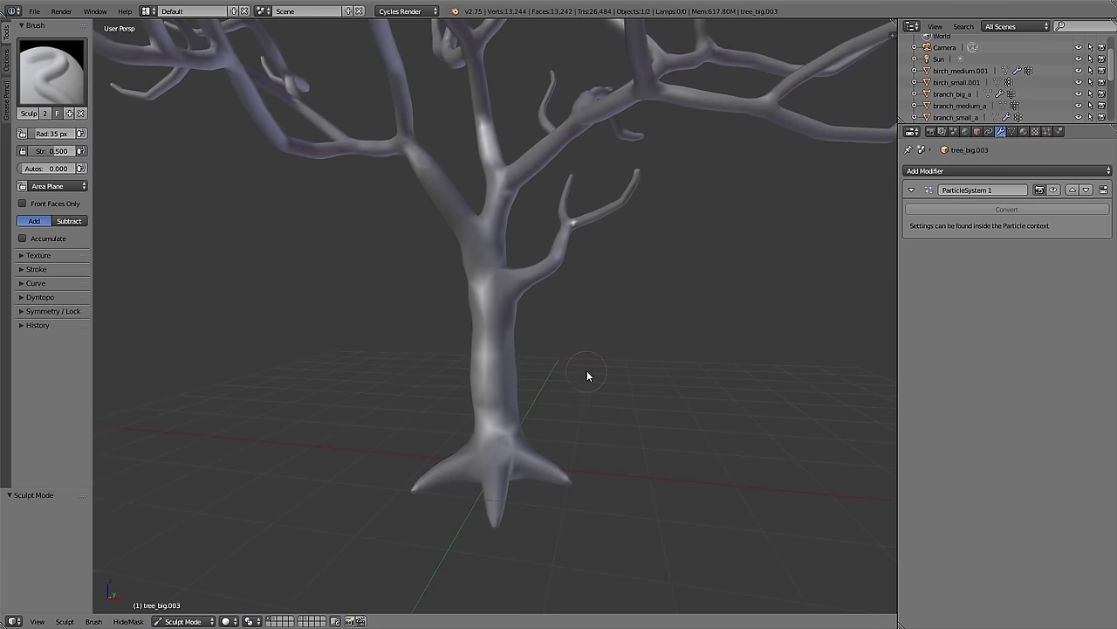
click(77, 78)
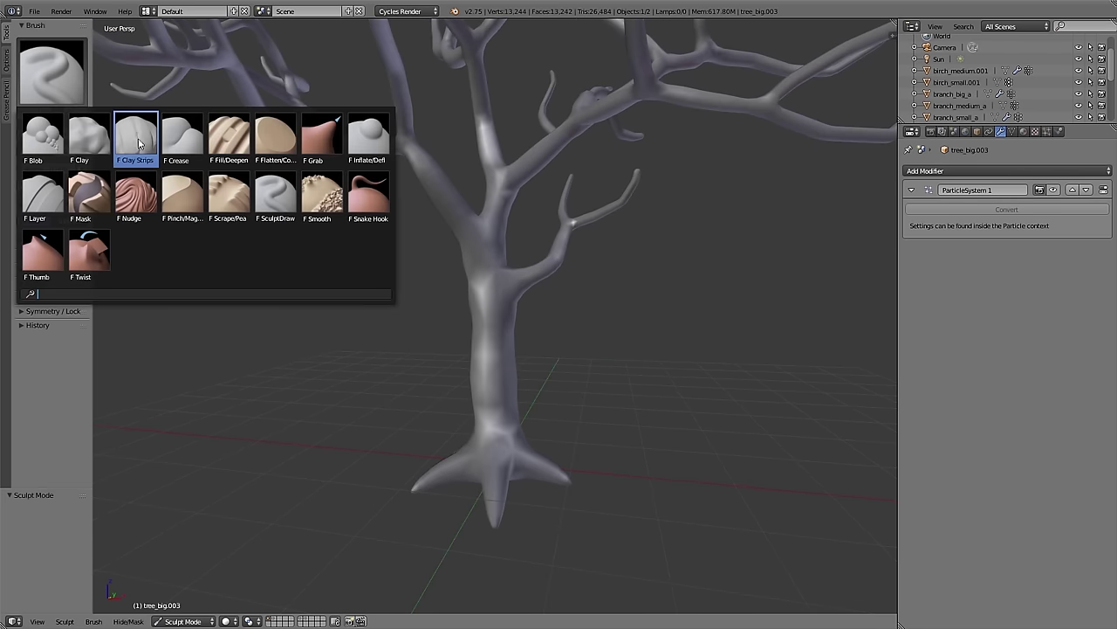
click(136, 138)
Step: Frame the lower trunk and roots and set the sculpt brush radius to 54 px
middle_drag(537, 415, 520, 413)
scroll(519, 406, up, 2)
shift+middle_drag(530, 495, 529, 397)
scroll(476, 393, up, 2)
key(f)
click(427, 388)
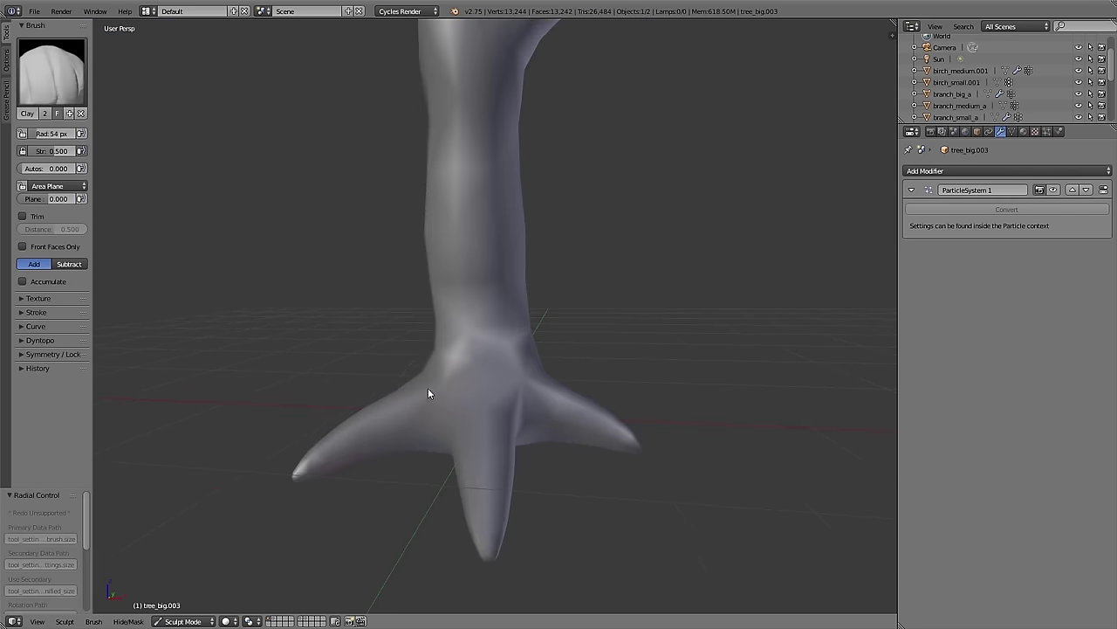
Step: Enable dynamic topology for tree_big.003 and set its detail type to Constant Detail
click(40, 340)
click(62, 359)
click(77, 391)
drag(88, 384, 144, 390)
click(90, 395)
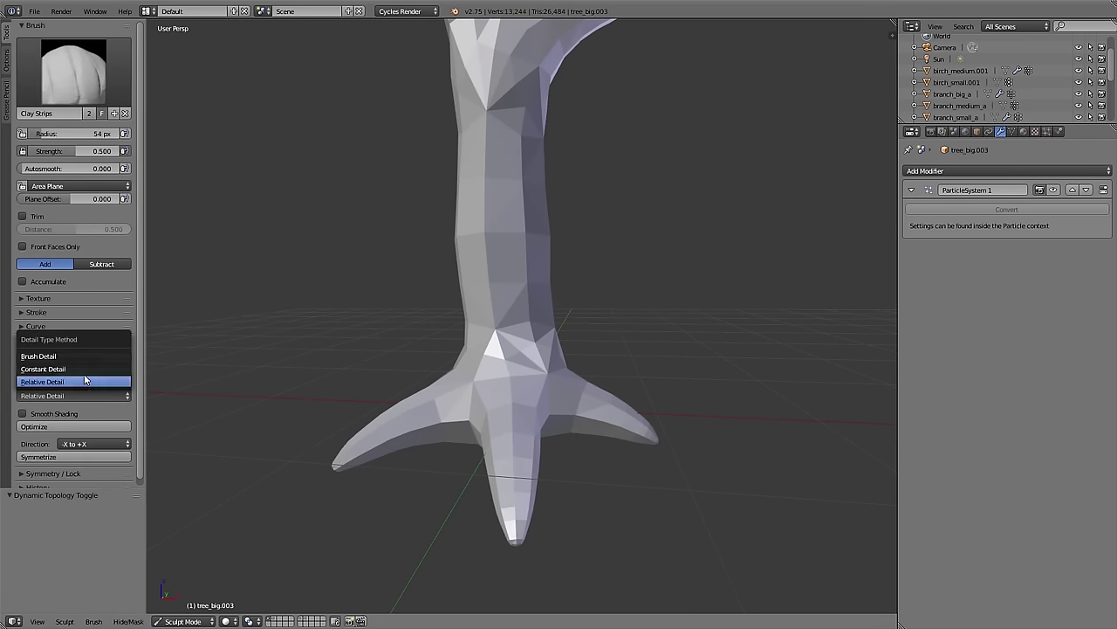
click(90, 369)
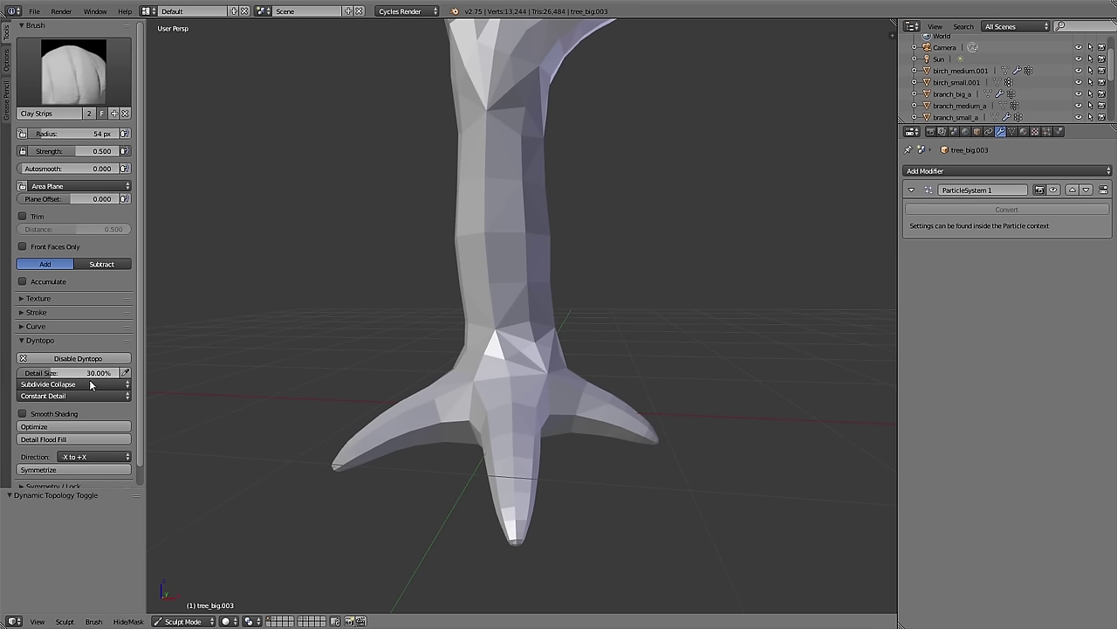
Step: Sample the detail size at the trunk base, and set the dynamic topology detail size to 10%
click(125, 372)
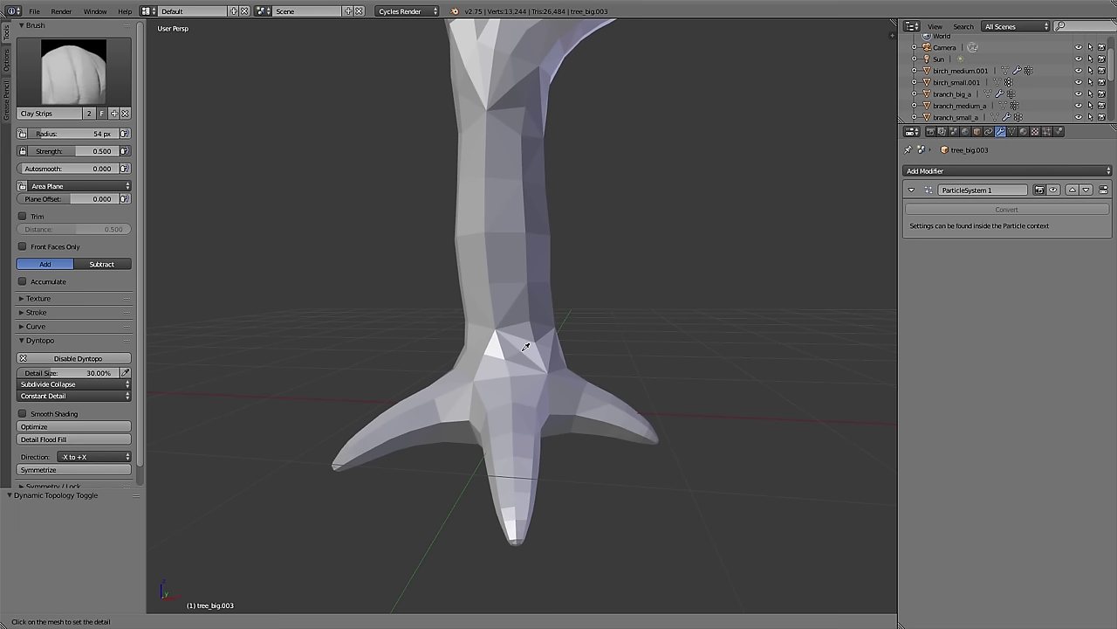
click(526, 347)
click(94, 373)
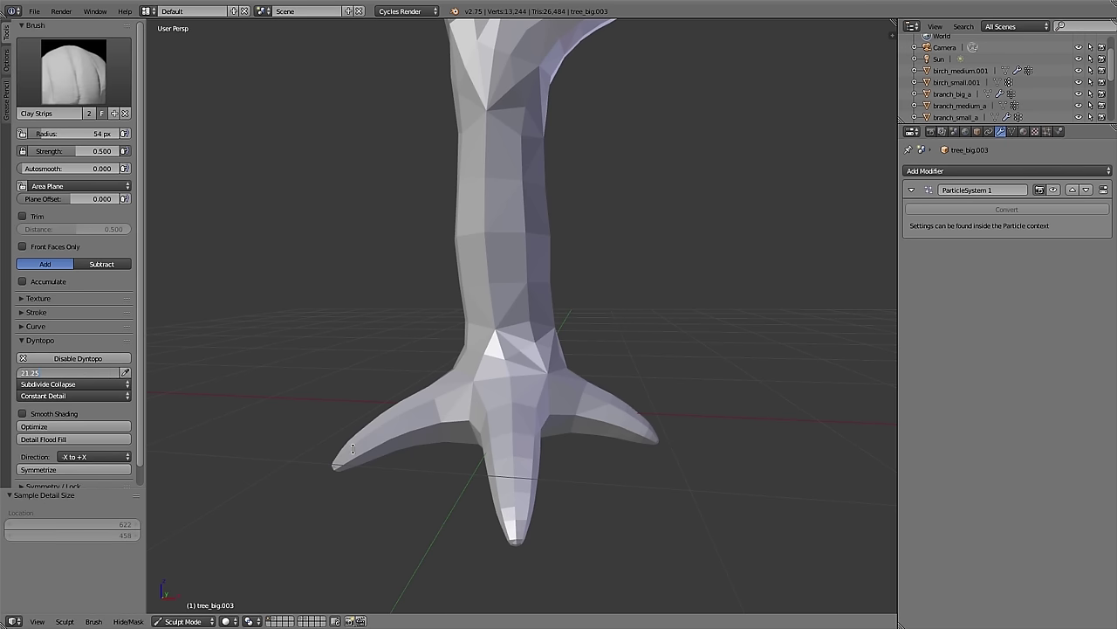
text(10)
key(Return)
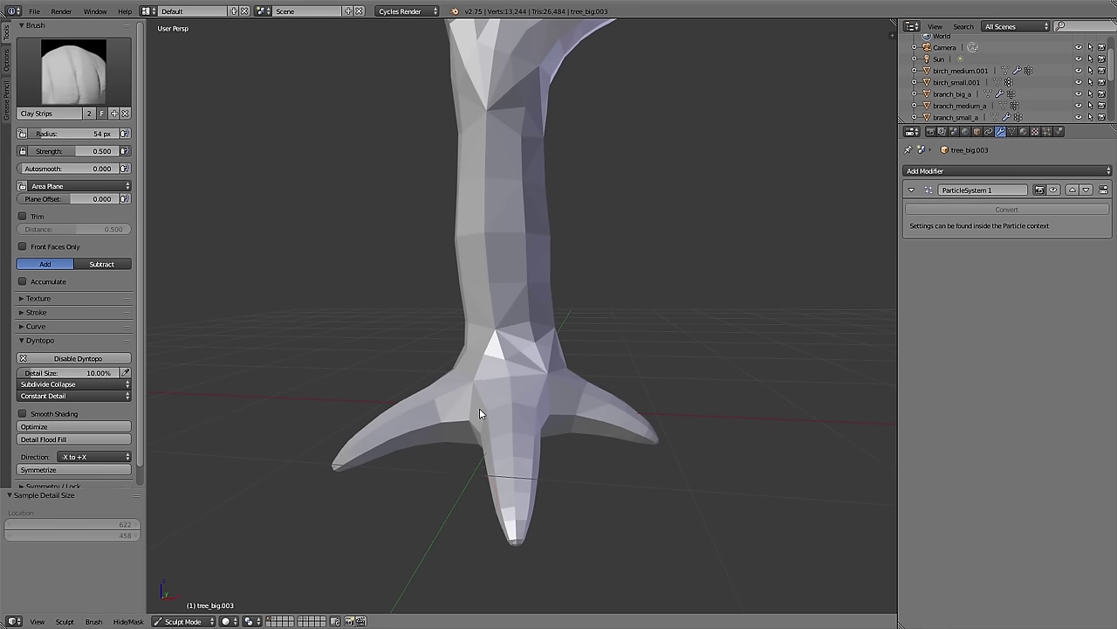
Step: Adjust the Clay Strips brush size and sculpt raised ridges around the root junction and up the lower trunk
click(41, 340)
click(41, 356)
click(41, 385)
click(44, 354)
scroll(515, 395, up, 2)
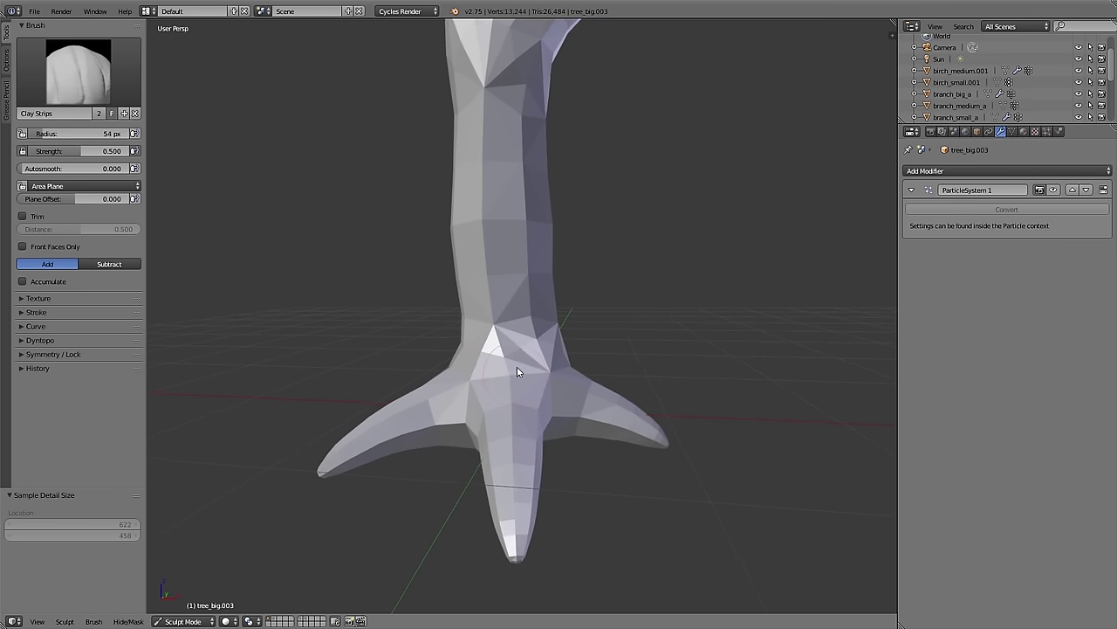
key(f)
click(486, 393)
mouse_move(488, 398)
mouse_down()
mouse_move(387, 428)
mouse_move(432, 399)
mouse_move(498, 419)
mouse_move(510, 510)
mouse_move(523, 401)
mouse_up()
middle_drag(611, 402, 551, 400)
drag(594, 376, 533, 188)
middle_drag(690, 210, 590, 206)
drag(590, 227, 627, 389)
middle_drag(637, 389, 556, 382)
drag(540, 319, 538, 429)
Step: Set the brush strength to 0.694 and sculpt more vertical bark ridges along the trunk
drag(93, 153, 116, 155)
mouse_move(532, 428)
mouse_down()
mouse_move(549, 349)
mouse_move(546, 166)
mouse_up()
middle_drag(393, 340, 524, 339)
mouse_move(340, 498)
mouse_down()
mouse_move(394, 444)
mouse_move(437, 26)
mouse_up()
key(f)
middle_drag(512, 219, 494, 234)
mouse_move(493, 113)
mouse_down()
mouse_move(433, 428)
mouse_move(529, 225)
mouse_up()
Step: Set the dynamic topology detail size to 6% and sculpt a ridge from a root up the trunk
click(52, 340)
click(69, 372)
key(BackSpace)
text(6)
key(Return)
mouse_move(310, 506)
mouse_down()
mouse_move(470, 222)
mouse_move(463, 87)
mouse_up()
middle_drag(479, 149, 401, 149)
middle_drag(323, 493, 410, 486)
Step: Resize the brush and sculpt ridges over the roots and up the trunk from several sides
key(f)
drag(354, 492, 209, 548)
drag(367, 474, 454, 236)
mouse_move(564, 602)
middle_down()
mouse_move(537, 567)
mouse_move(326, 468)
mouse_move(458, 471)
middle_up()
drag(384, 594, 540, 455)
drag(829, 524, 628, 367)
mouse_move(635, 358)
middle_down()
mouse_move(654, 393)
mouse_move(651, 463)
middle_up()
mouse_move(651, 480)
mouse_down()
mouse_move(586, 239)
mouse_move(519, 428)
mouse_up()
mouse_move(602, 441)
middle_down()
mouse_move(514, 444)
mouse_move(439, 407)
middle_up()
drag(444, 375, 463, 61)
middle_drag(616, 585, 523, 595)
drag(523, 596, 515, 441)
Step: Choose the Crease brush and carve vertical grooves from the roots up the trunk
click(74, 71)
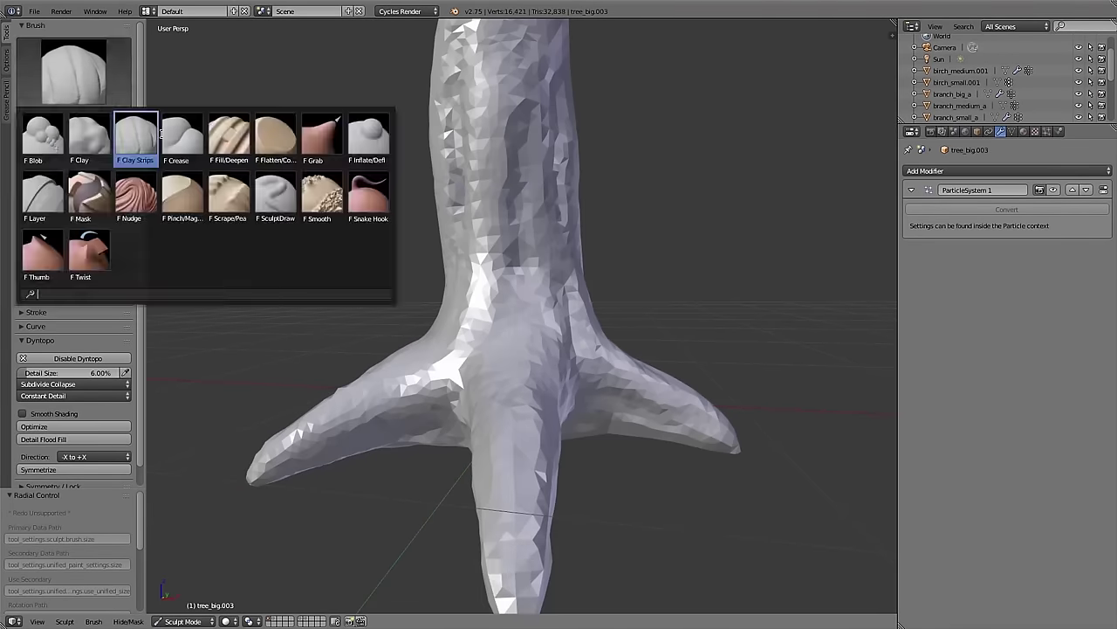
click(180, 140)
middle_drag(367, 367, 419, 371)
drag(419, 371, 465, 234)
middle_drag(464, 233, 515, 244)
mouse_move(432, 379)
mouse_down()
mouse_move(478, 249)
mouse_move(463, 87)
mouse_up()
mouse_move(636, 365)
middle_down()
mouse_move(564, 168)
mouse_move(489, 218)
middle_up()
Step: Return to the Clay Strips brush with a 4% detail size and a 34 px radius
click(74, 70)
click(134, 131)
text(4)
key(Return)
key(f)
click(504, 403)
Step: Sculpt finer bark strips from the roots up along the trunk's front and sides
drag(494, 393, 384, 445)
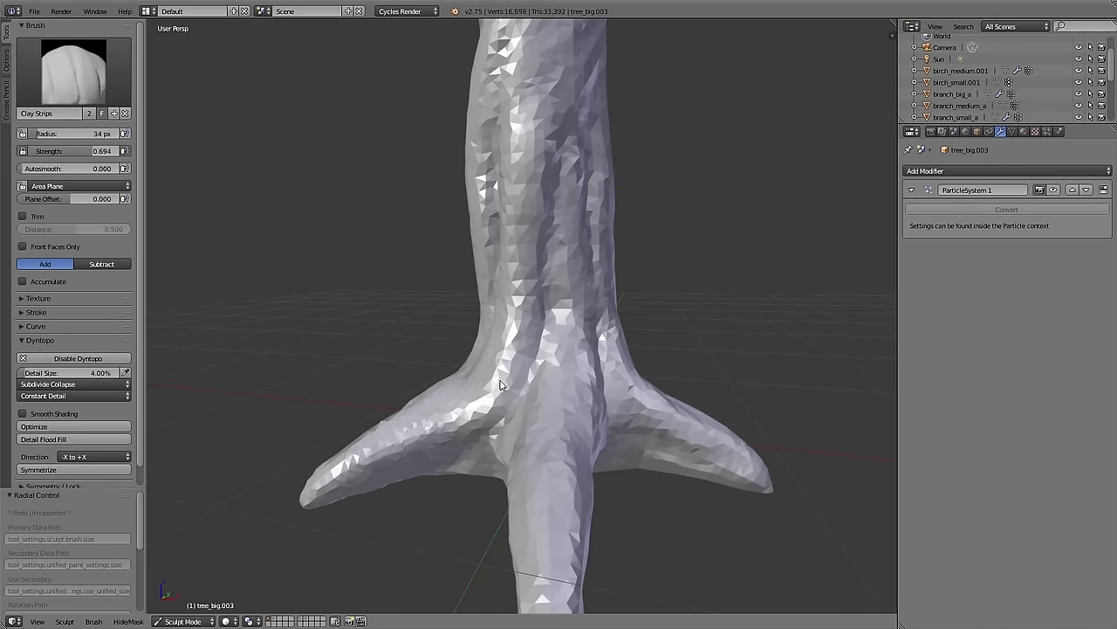
drag(450, 423, 559, 101)
drag(534, 306, 467, 454)
drag(572, 406, 581, 137)
middle_drag(580, 137, 646, 144)
drag(457, 387, 467, 35)
middle_drag(524, 445, 620, 455)
drag(618, 371, 587, 66)
Step: Sculpt clay strips across the junction between two roots and extend the ridges onto the upper trunk
shift+middle_drag(493, 485, 504, 407)
middle_drag(375, 437, 497, 432)
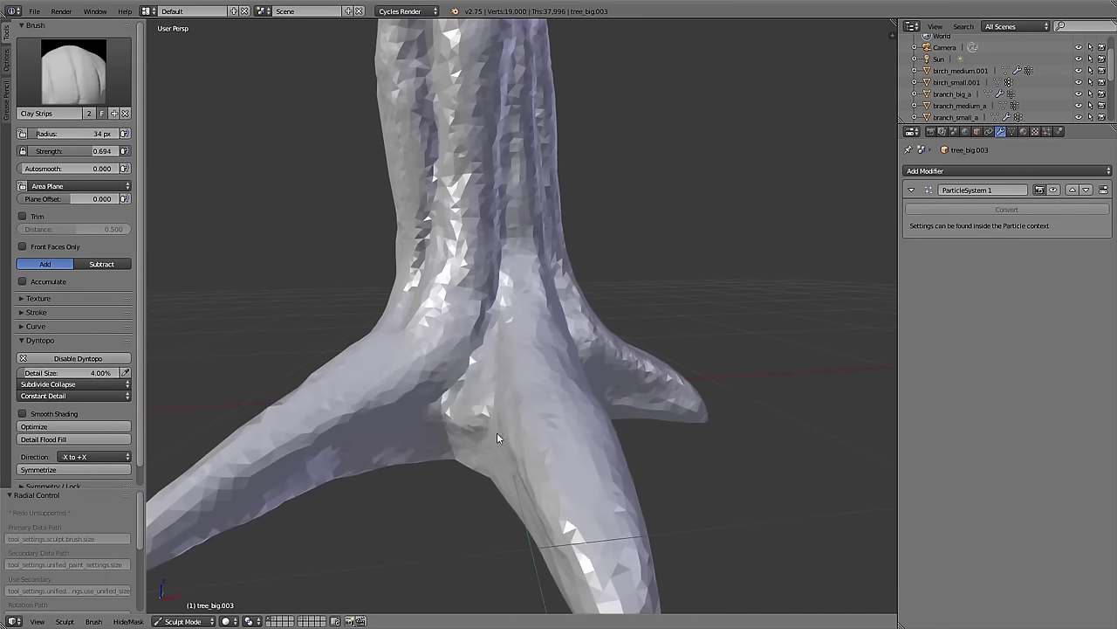
drag(371, 445, 489, 354)
drag(600, 437, 554, 506)
mouse_move(398, 379)
mouse_down()
mouse_move(451, 302)
mouse_move(452, 39)
mouse_up()
shift+middle_drag(452, 39, 441, 113)
drag(440, 35, 402, 197)
scroll(582, 352, down, 2)
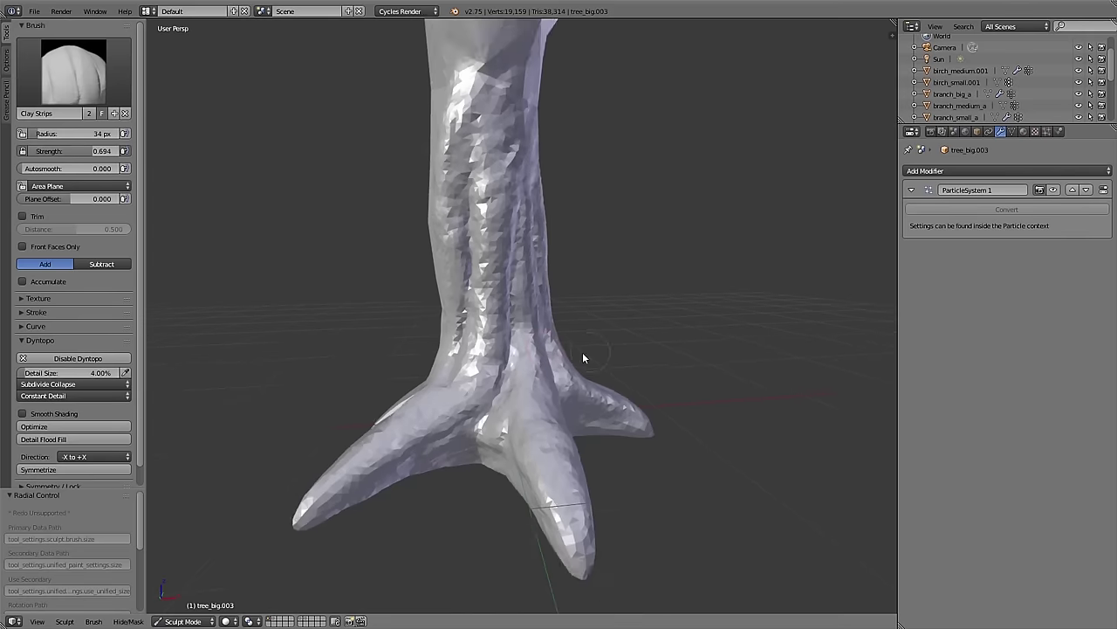
Step: Return to Object Mode and add a Subdivision Surface modifier with 2 view subdivisions, placed above the particle system
middle_drag(582, 352, 555, 359)
key(Tab)
click(488, 356)
key(a)
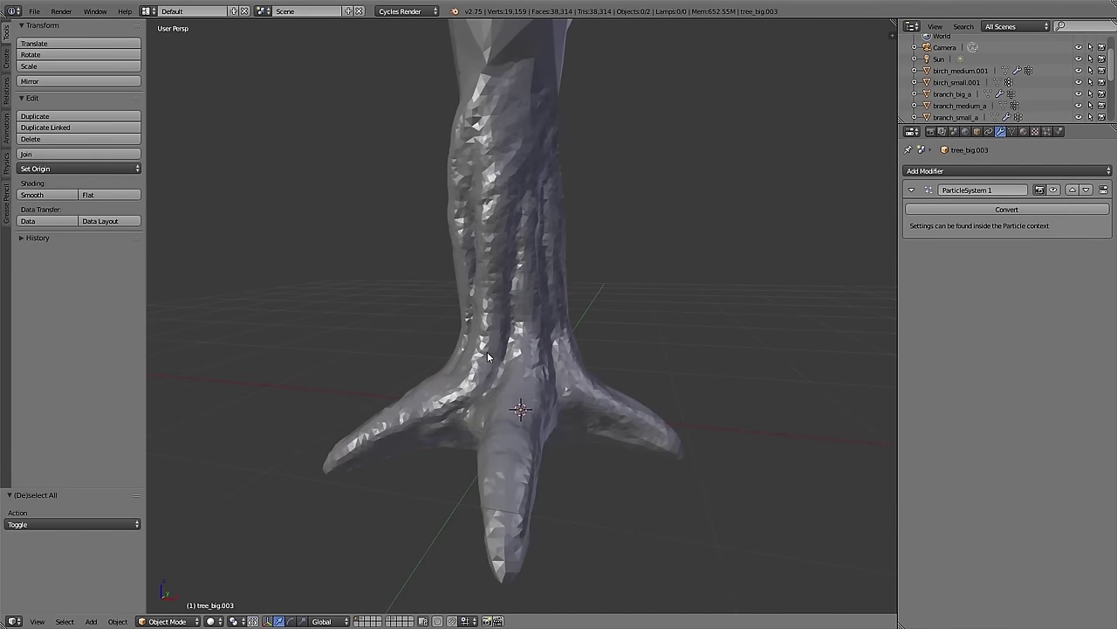
click(993, 172)
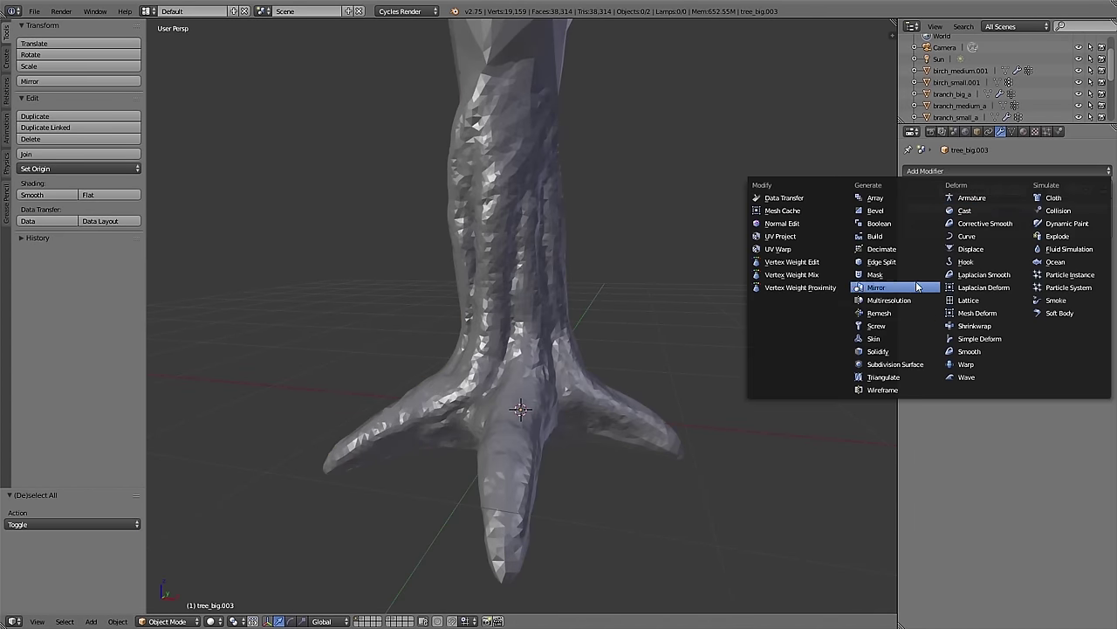
click(891, 364)
click(999, 313)
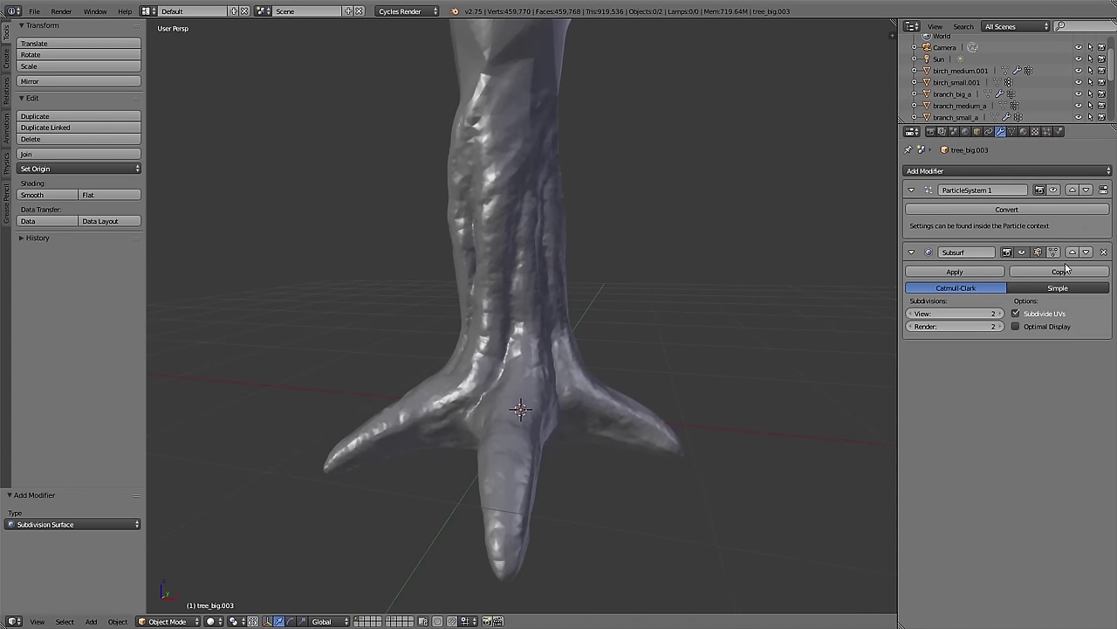
click(1072, 252)
click(911, 289)
Step: Add a Displace modifier to tree_big.003 and give it a new texture named bark
click(976, 173)
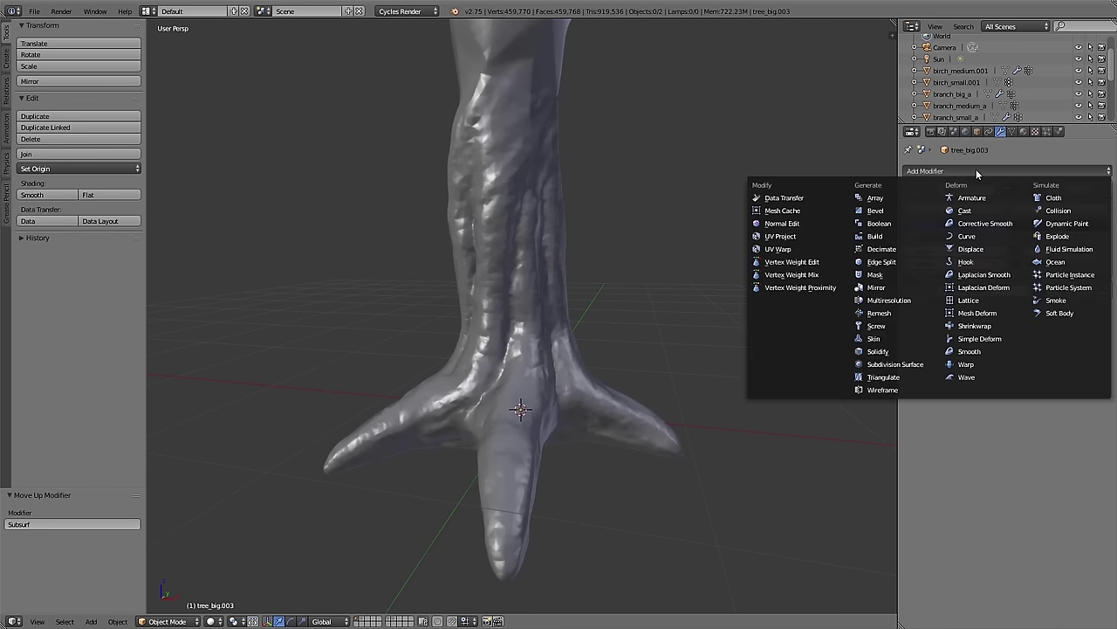
click(976, 248)
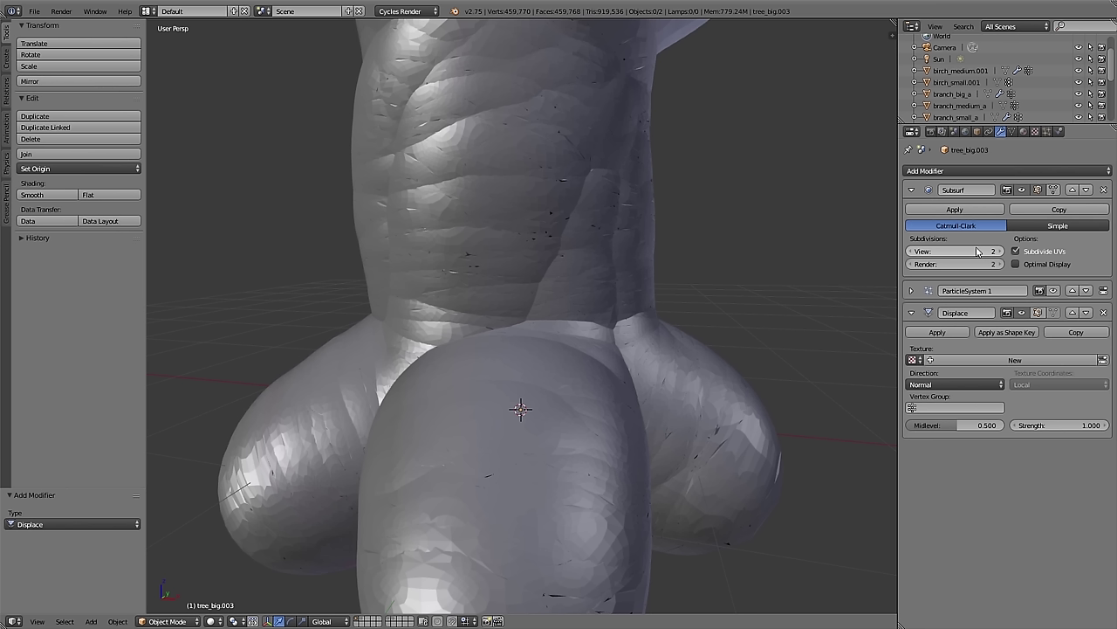
click(981, 361)
text(bark)
key(Return)
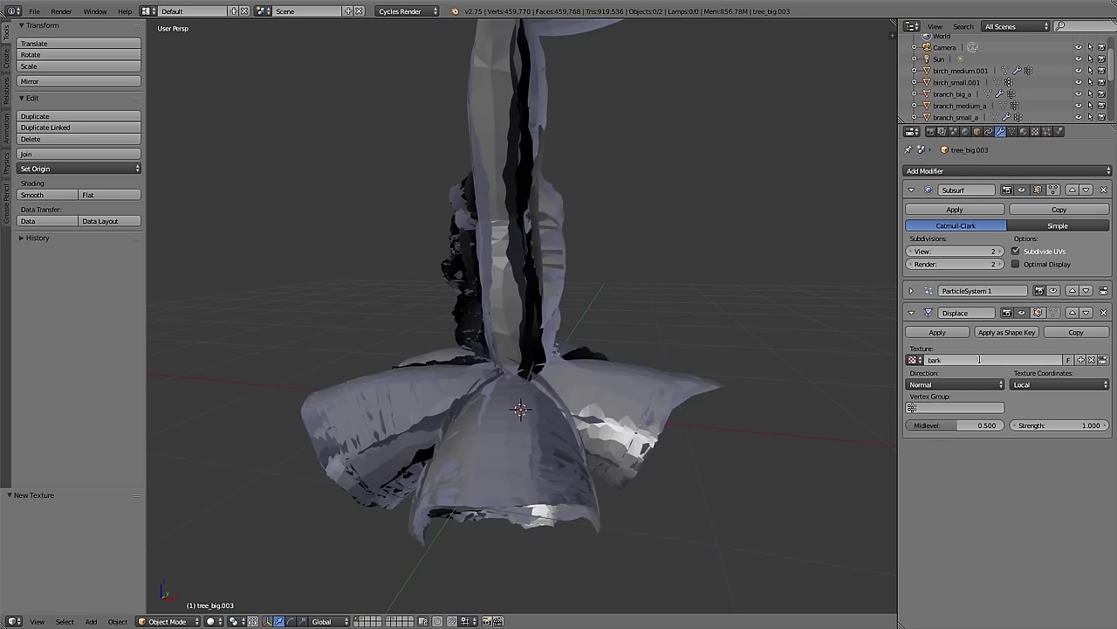
Step: Set the bark texture to Clouds with hard noise and the Voronoi F2-F1 basis
click(1103, 360)
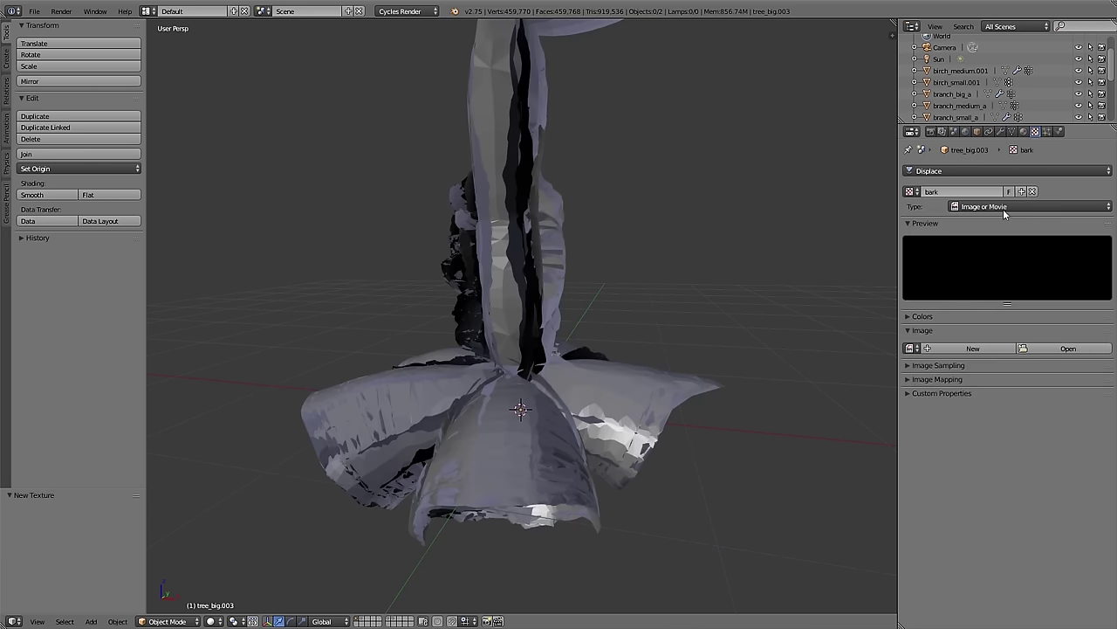
click(1004, 208)
click(993, 249)
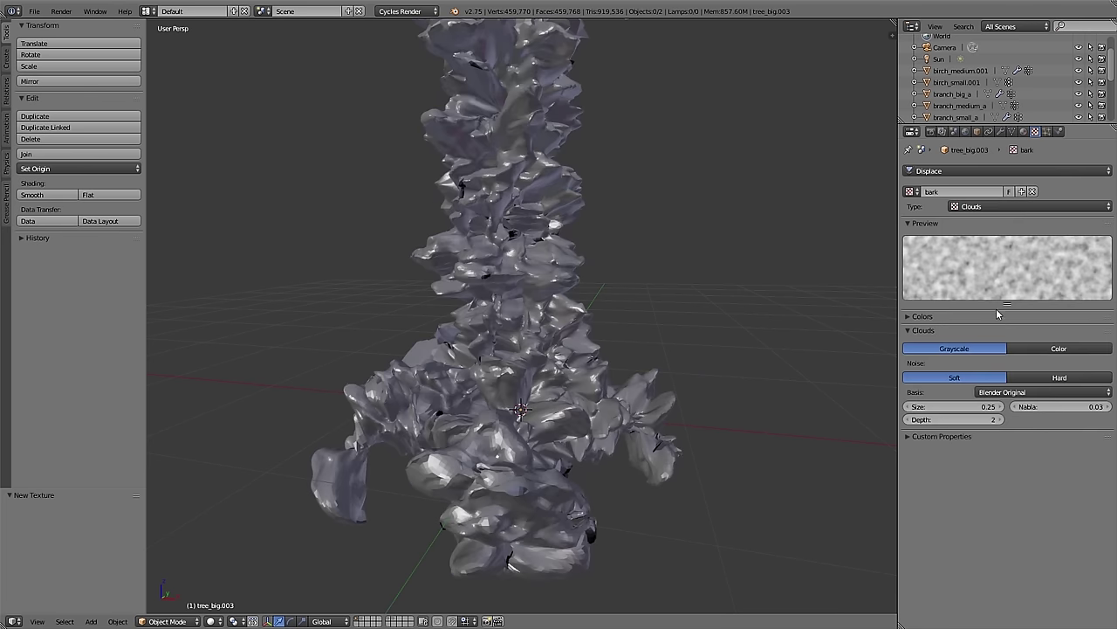
click(1025, 378)
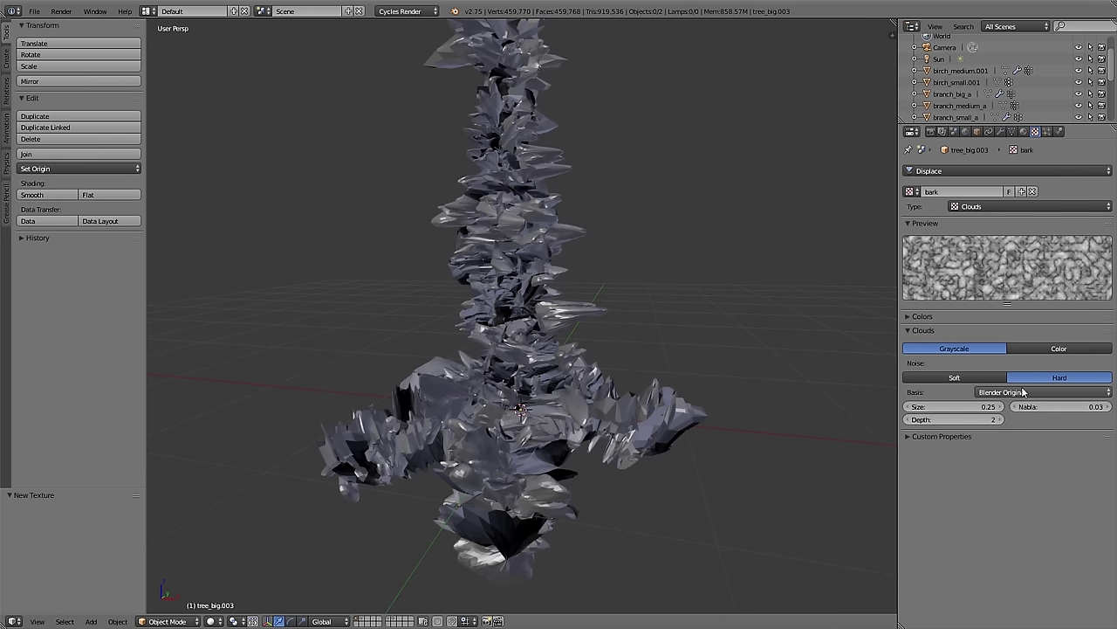
click(1024, 392)
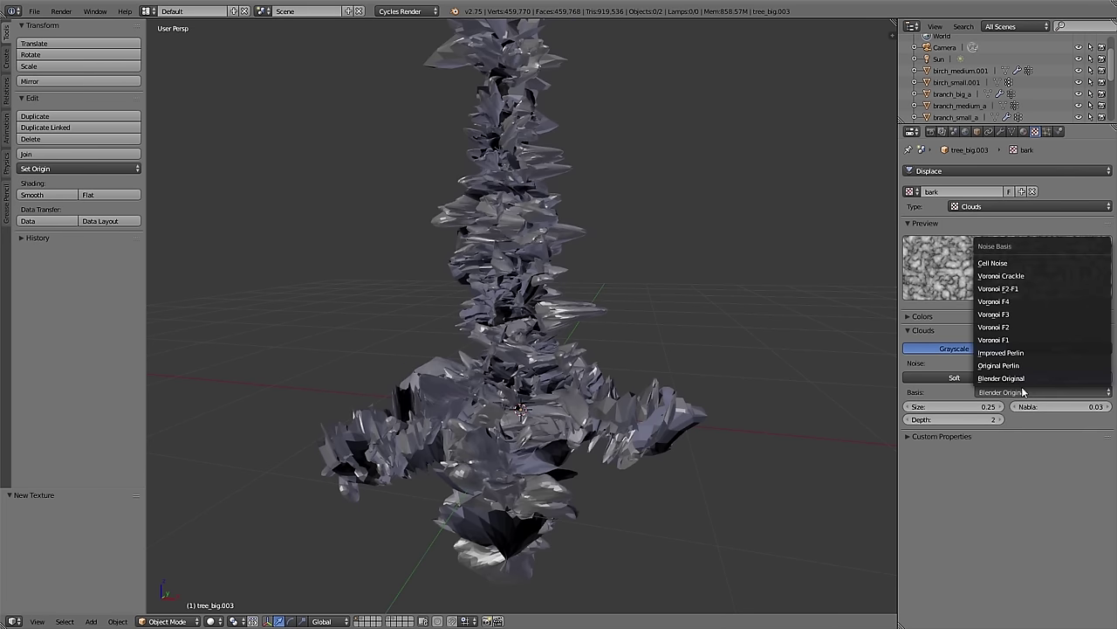
click(1001, 289)
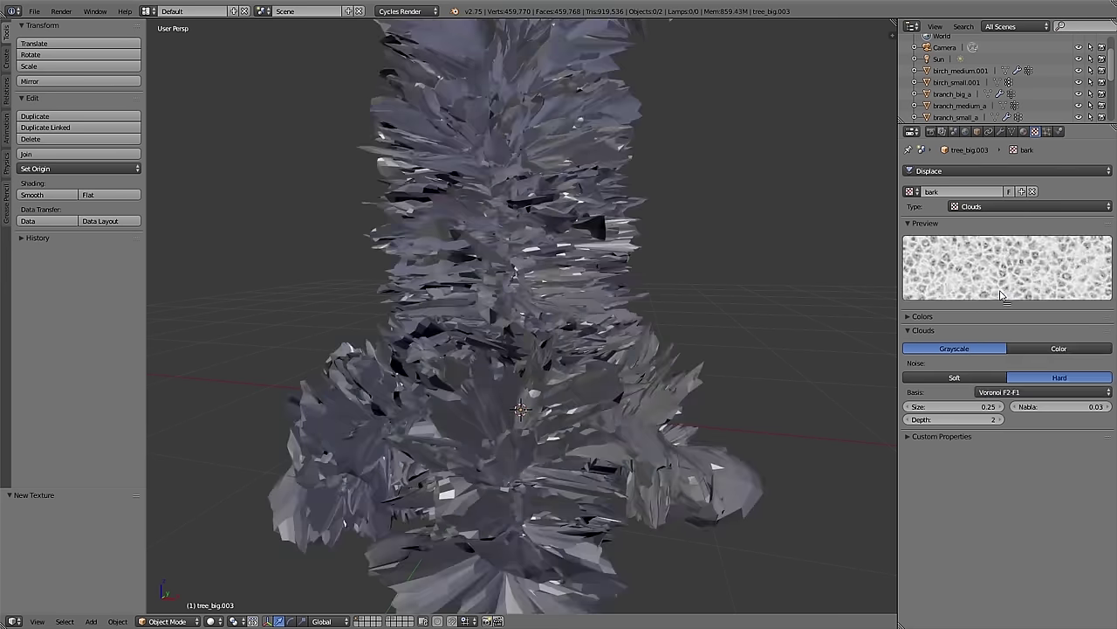
Step: Set the Displace modifier's strength to 0.02
click(1000, 131)
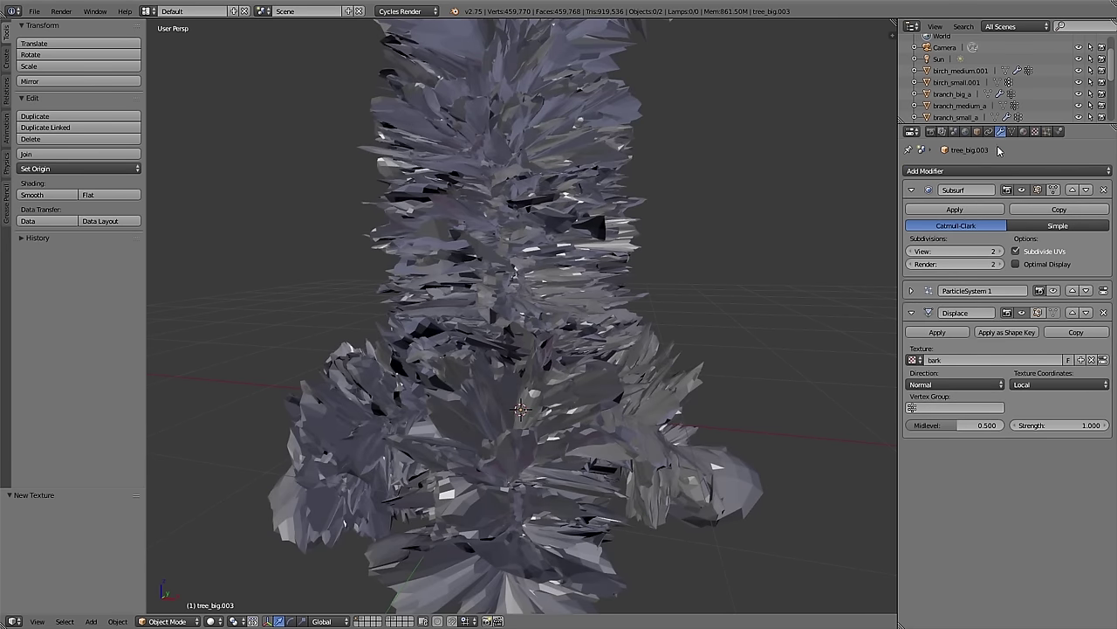
click(1072, 425)
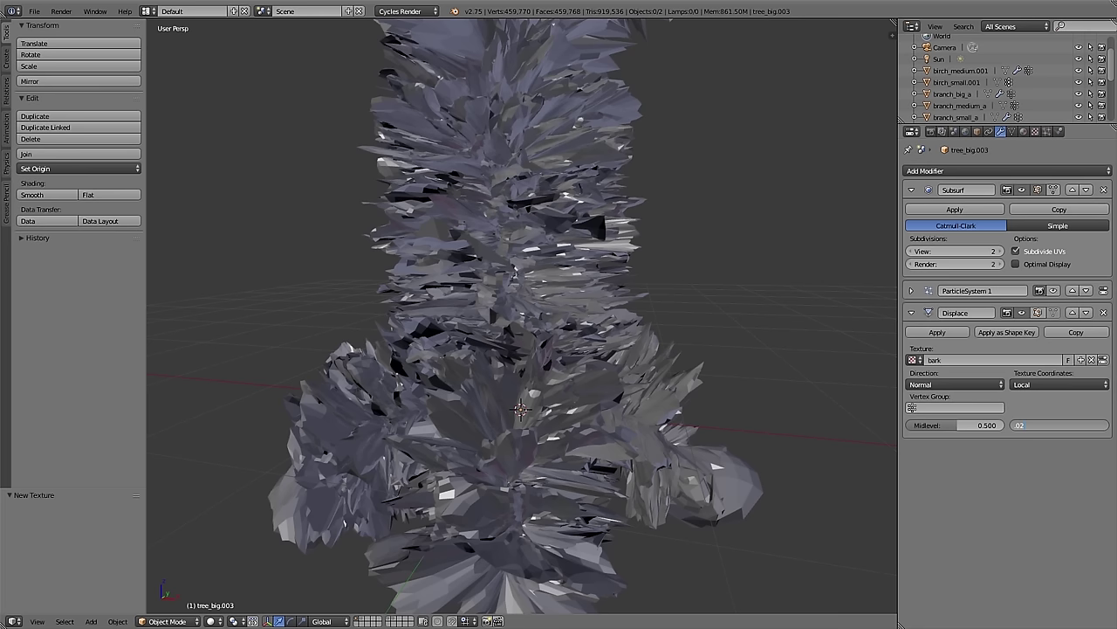
text(.02)
key(Return)
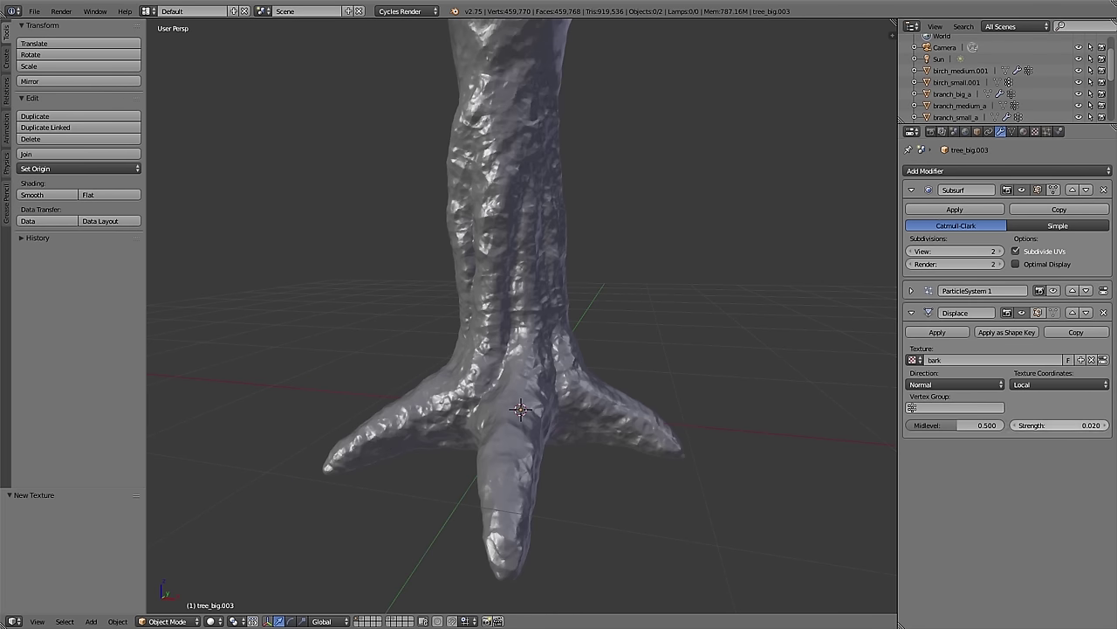
Step: Set the bark texture's clouds size to 0.20 and its depth to 3
scroll(521, 314, up, 3)
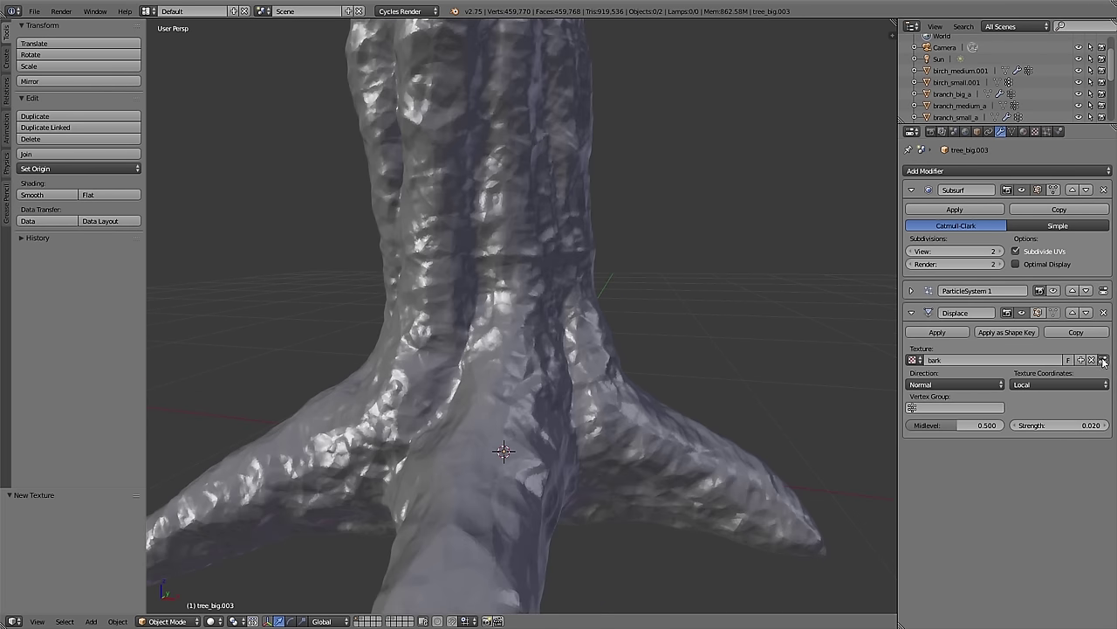
click(1103, 360)
click(987, 406)
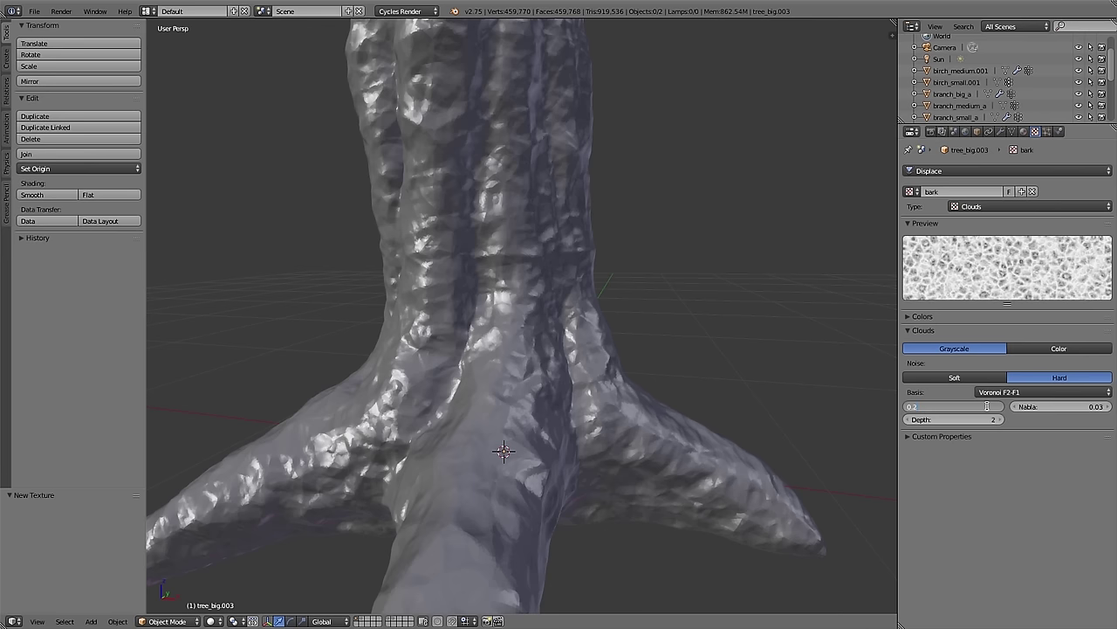
key(Tab)
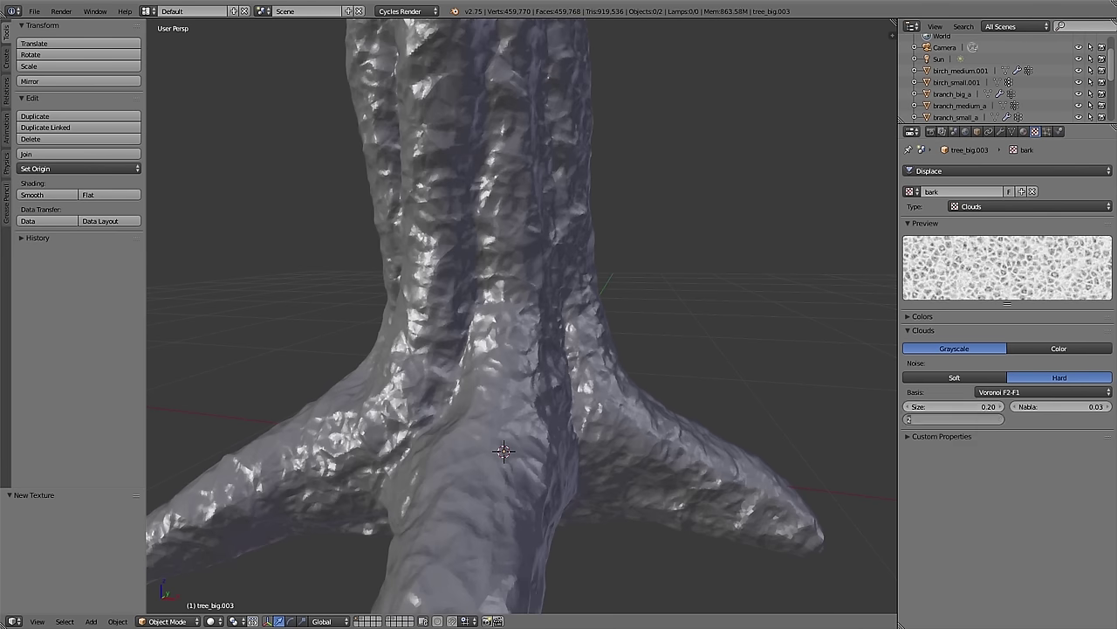
key(Return)
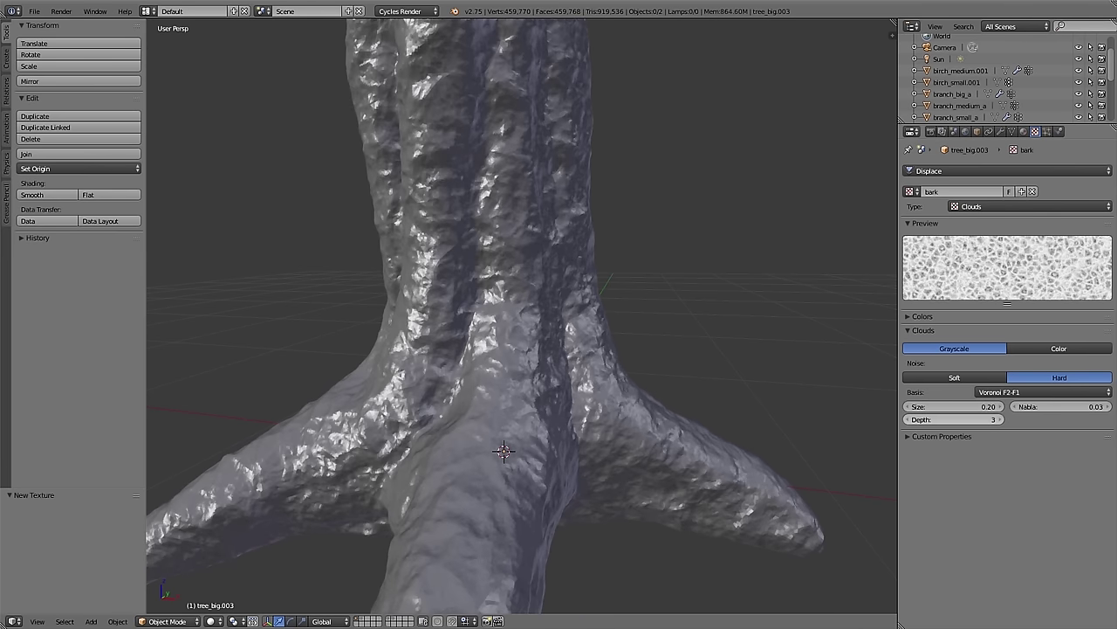
Step: Enable the bark texture's color ramp and move its black stop to position 0.230
click(923, 317)
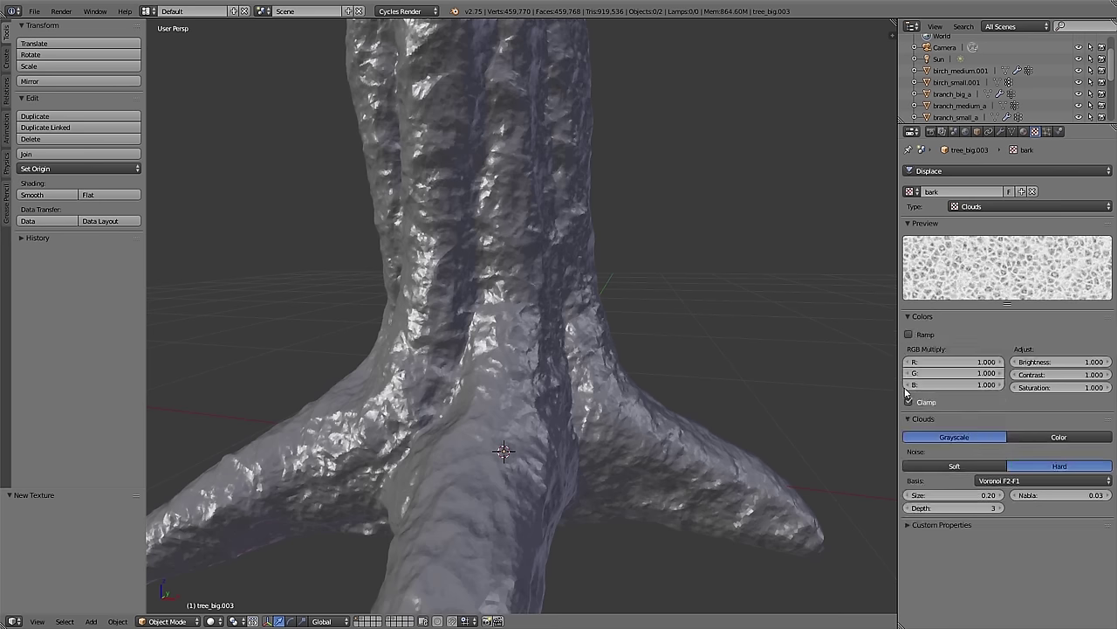
click(908, 334)
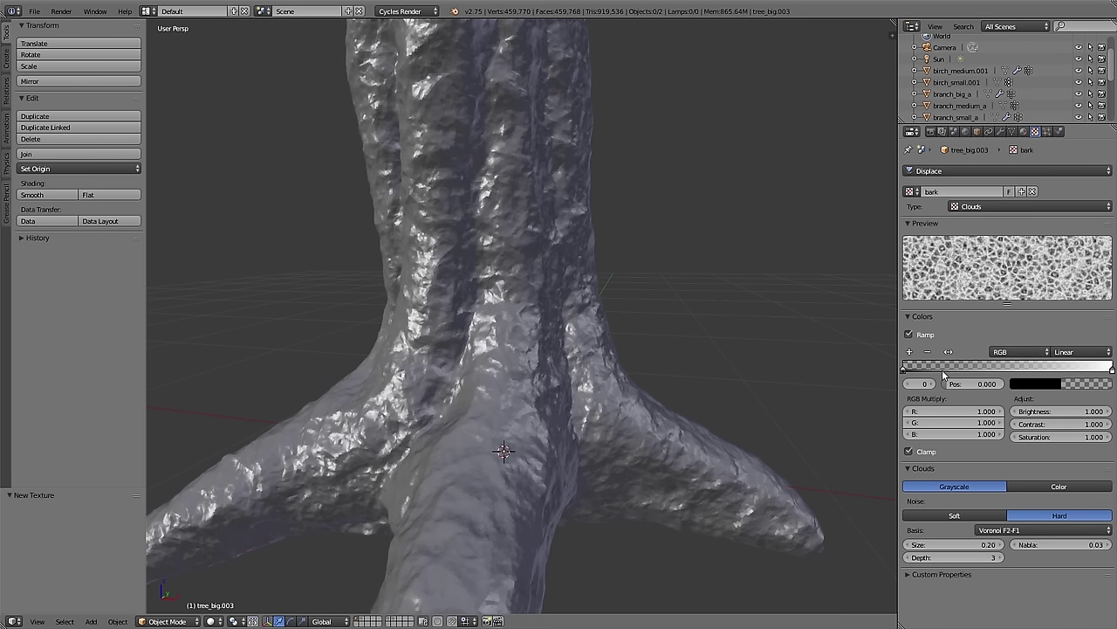
drag(953, 374, 950, 372)
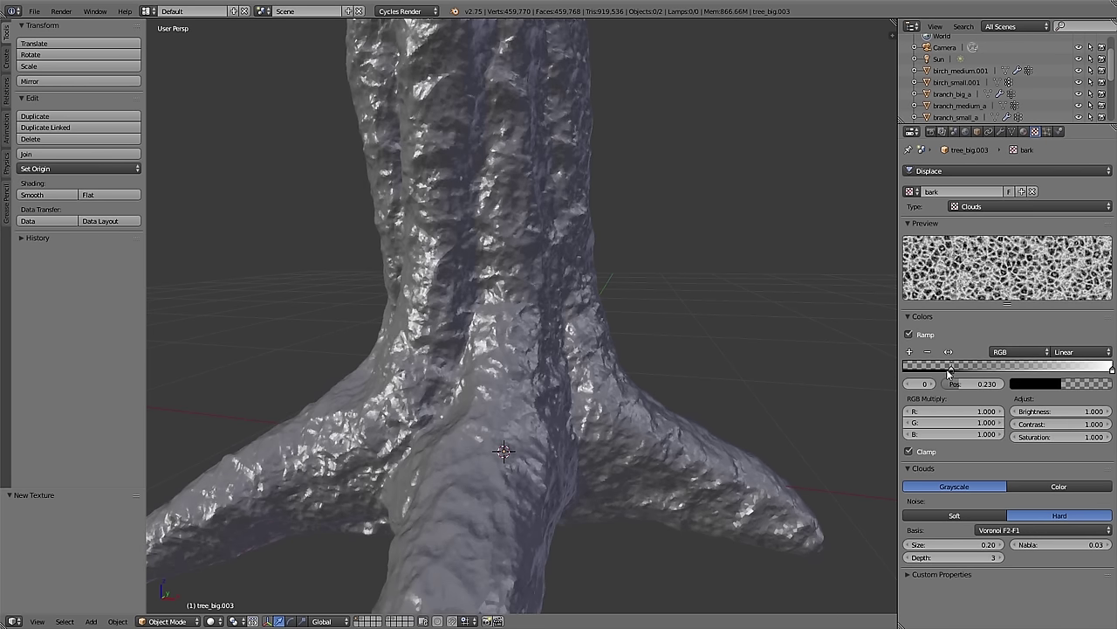
Step: Set the Displace modifier's strength to 0.015
click(1000, 132)
click(1084, 426)
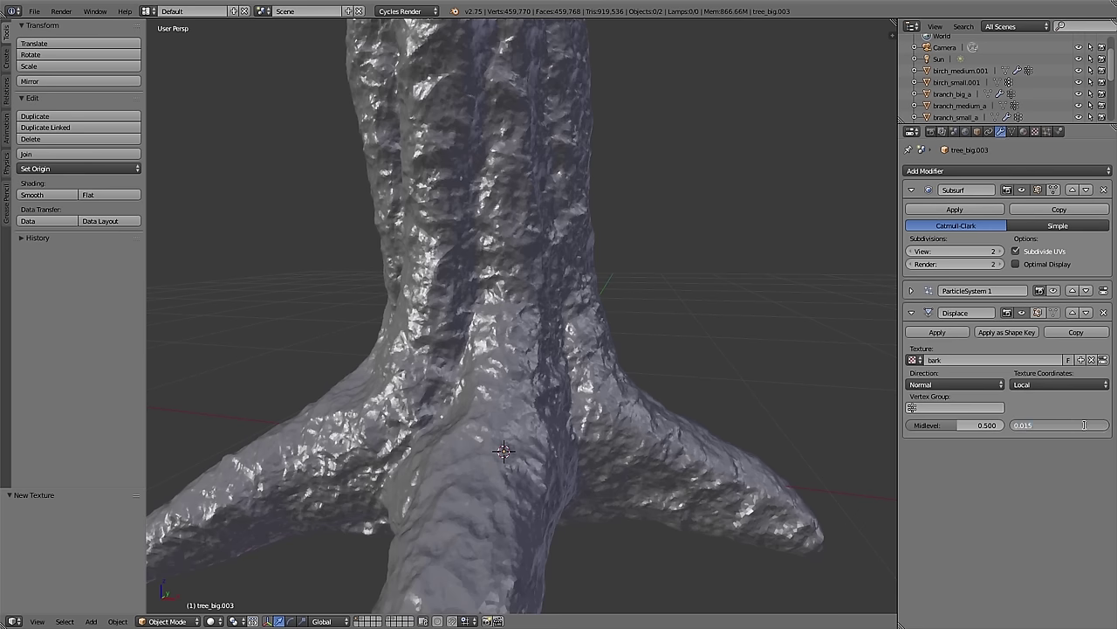
text(0.015)
key(Return)
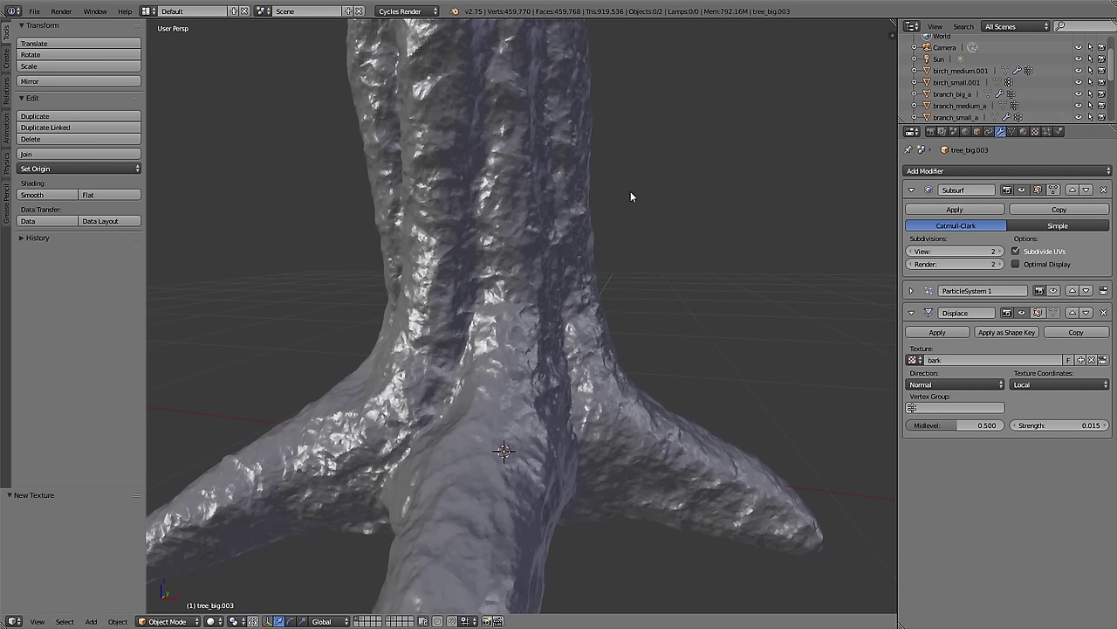
Step: Move the Displace modifier above the particle system and check the bark on the whole tree
scroll(631, 191, down, 1)
scroll(632, 194, down, 2)
middle_drag(640, 192, 598, 320)
scroll(584, 317, down, 5)
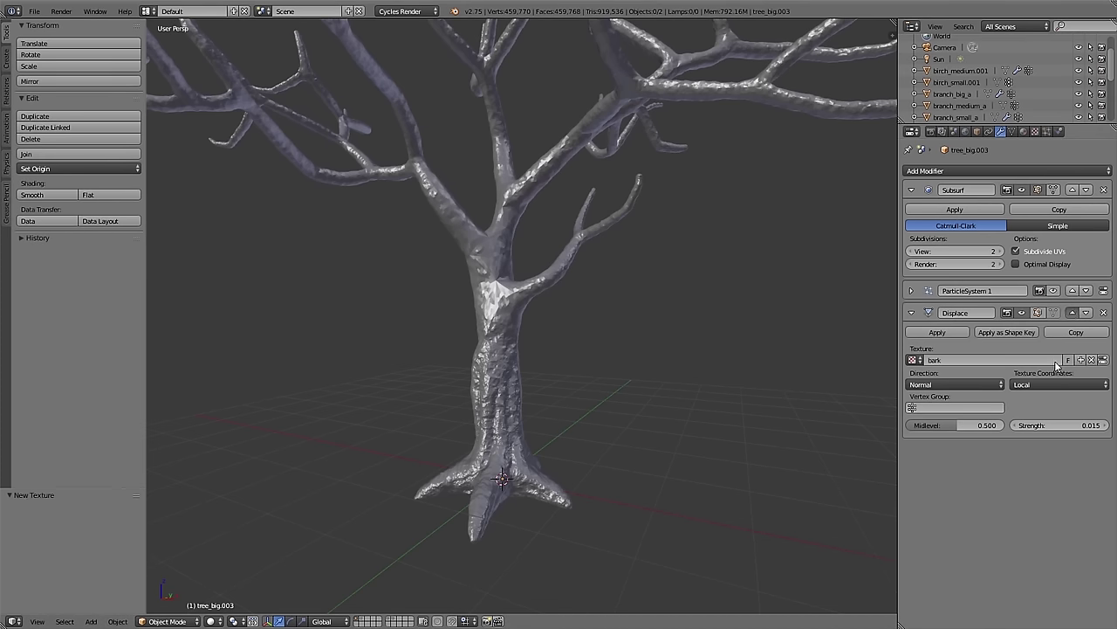
click(1072, 312)
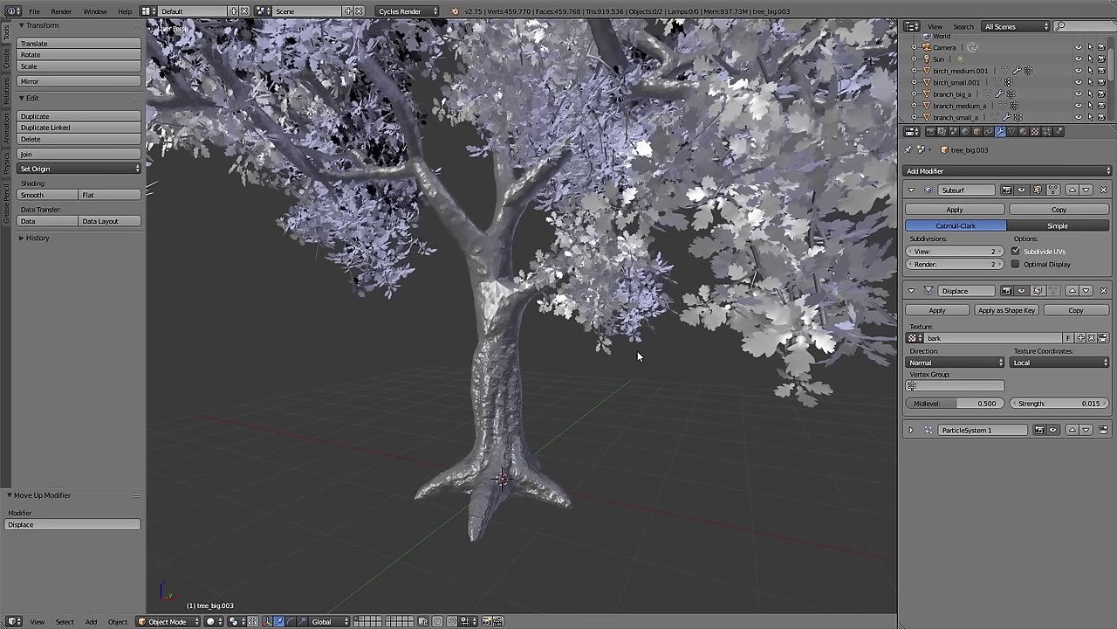
middle_drag(633, 330, 784, 257)
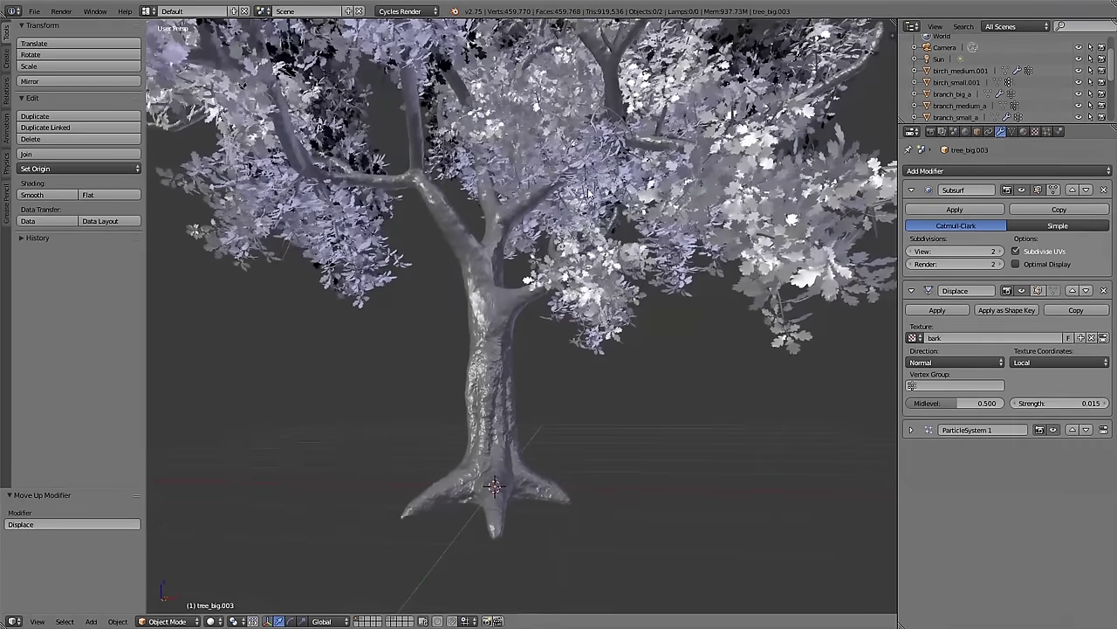